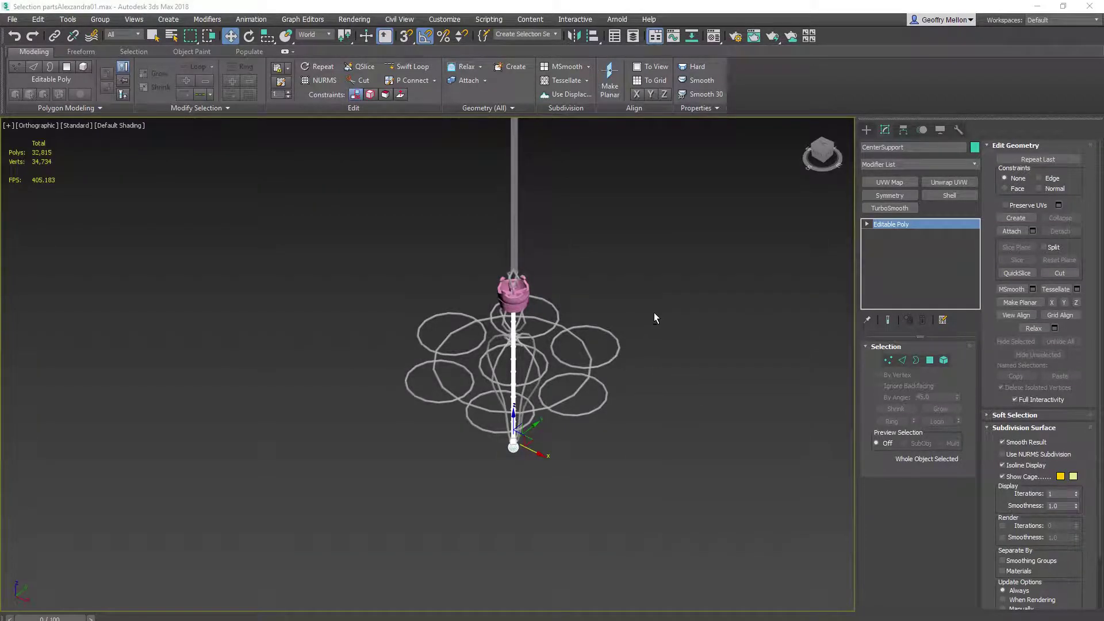
Orbit around the chandelier and compare it with the reference photo
{"action": "middle_click_drag", "start_coordinate": [654, 313], "coordinate": [652, 349], "text": "alt"}
{"action": "scroll", "coordinate": [652, 349], "scroll_direction": "up", "scroll_amount": 5}
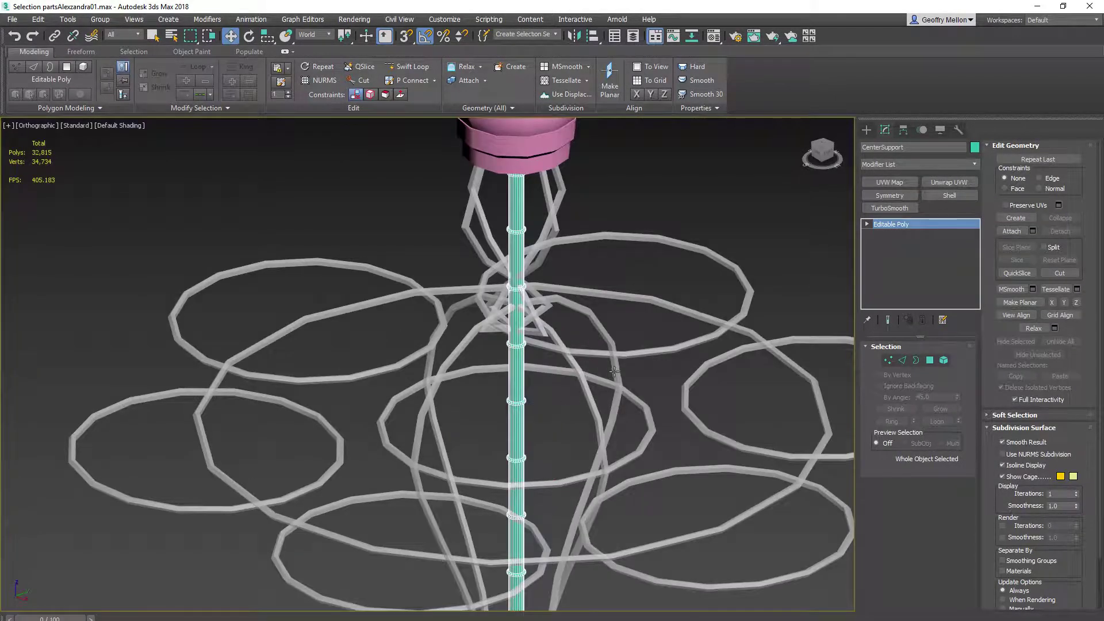
{"action": "scroll", "coordinate": [614, 372], "scroll_direction": "down", "scroll_amount": 5}
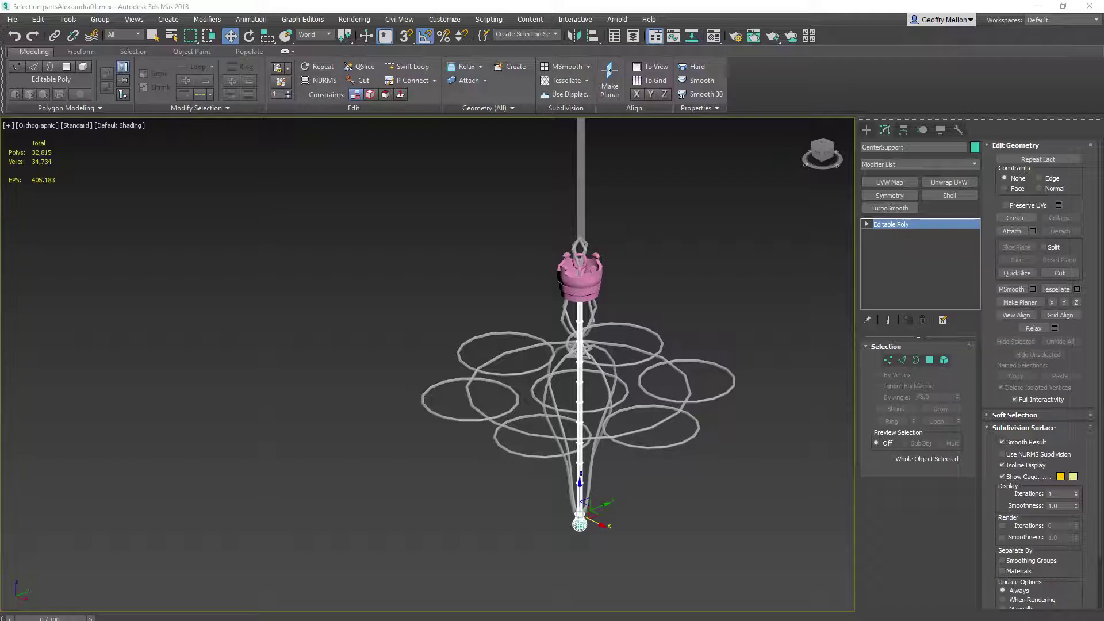
{"action": "key", "text": "alt+Tab"}
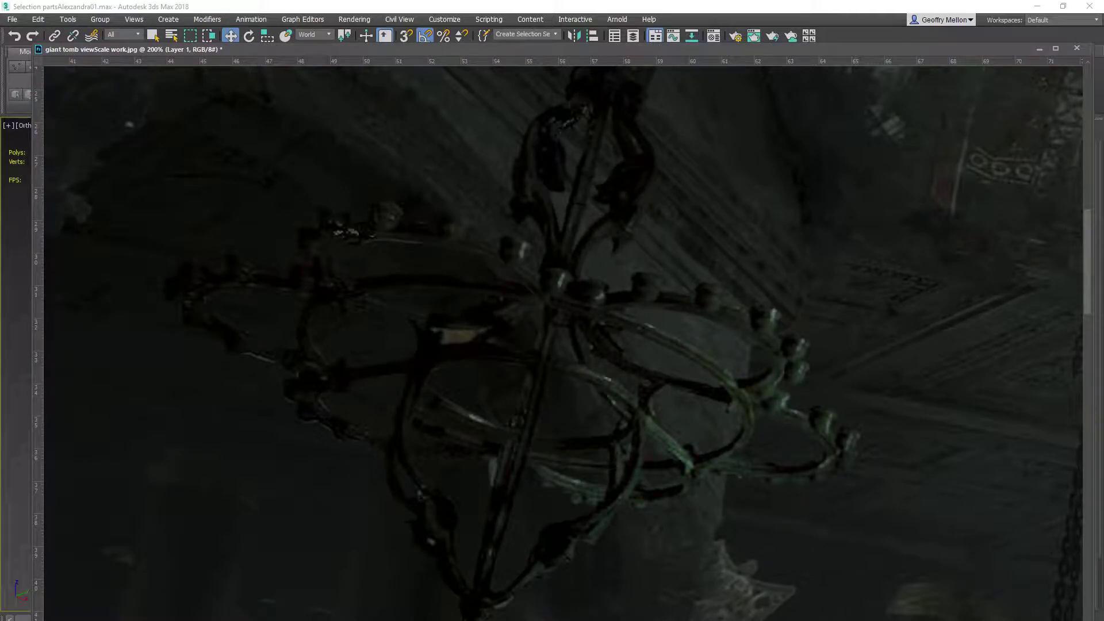
{"action": "key", "text": "alt+Tab"}
{"action": "middle_click_drag", "start_coordinate": [454, 396], "coordinate": [537, 411], "text": "alt"}
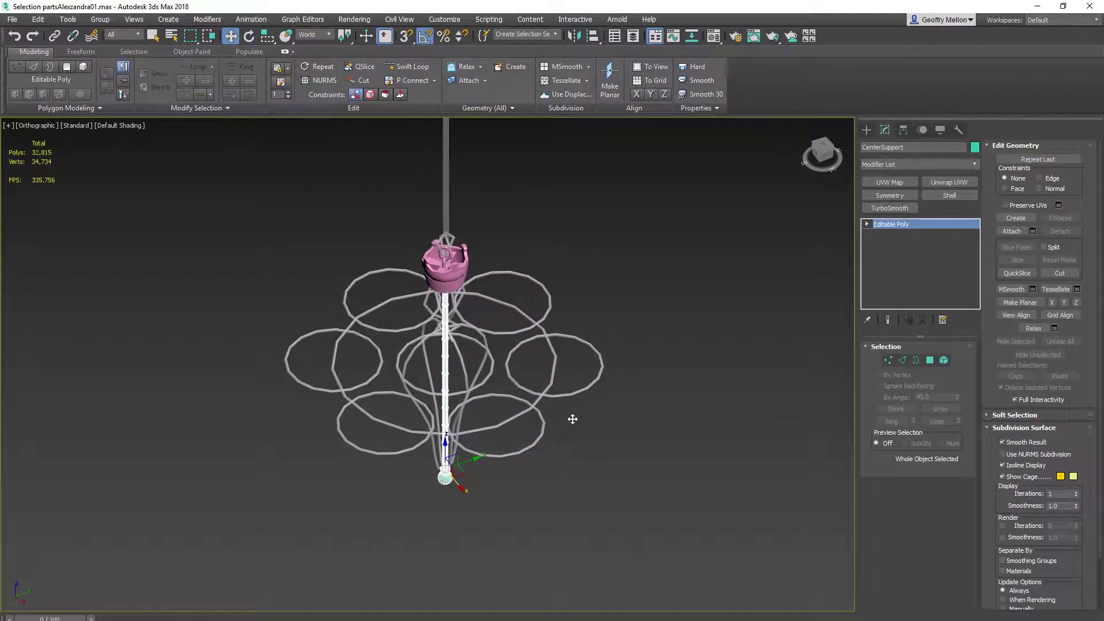
{"action": "middle_click_drag", "start_coordinate": [481, 373], "coordinate": [505, 419]}
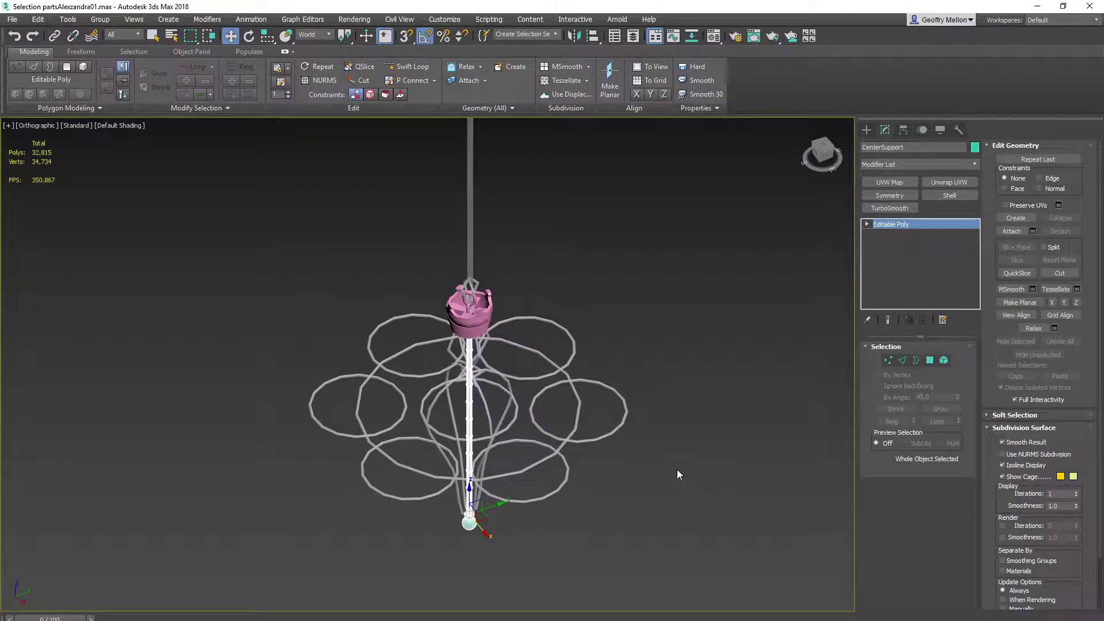
Draw a new circle centred on the central stem in Top view
{"action": "left_click", "coordinate": [647, 395]}
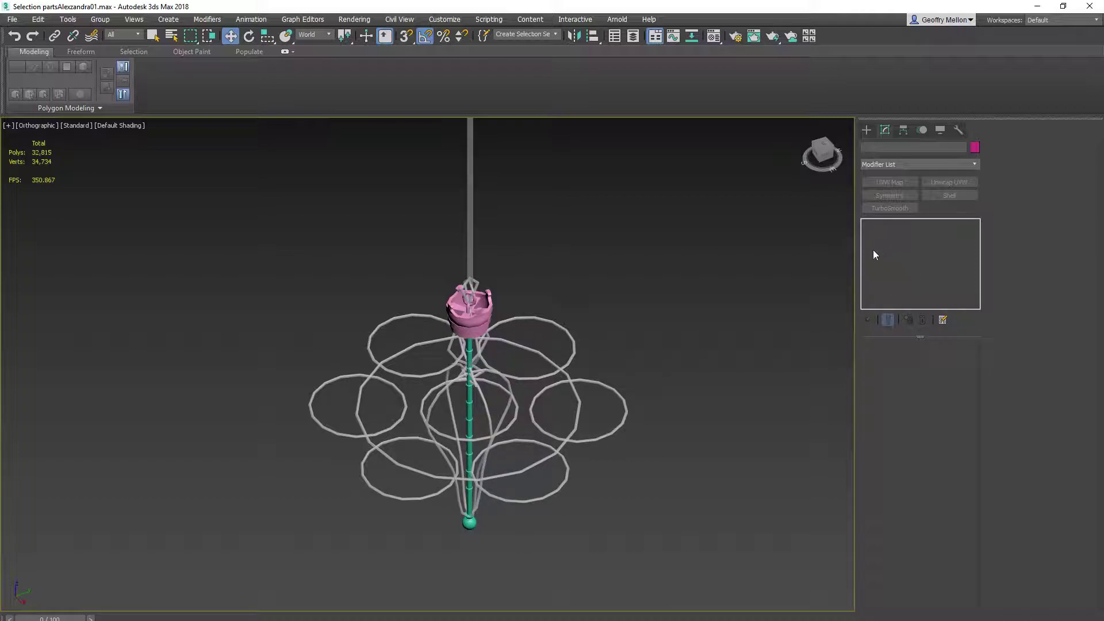
{"action": "left_click", "coordinate": [867, 131]}
{"action": "key", "text": "t"}
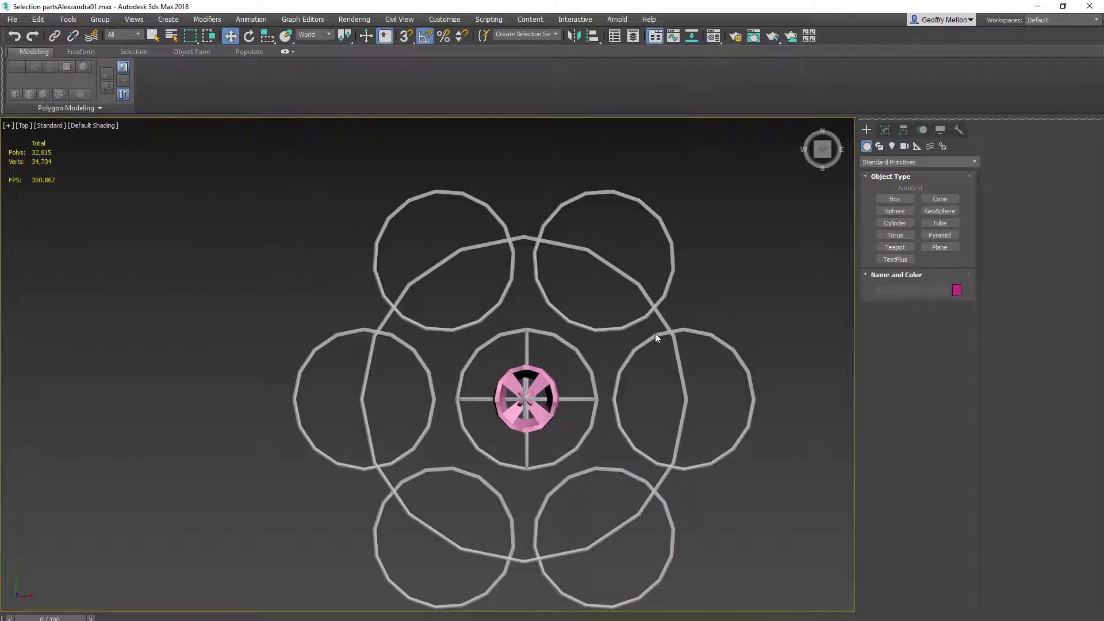
{"action": "left_click", "coordinate": [879, 146]}
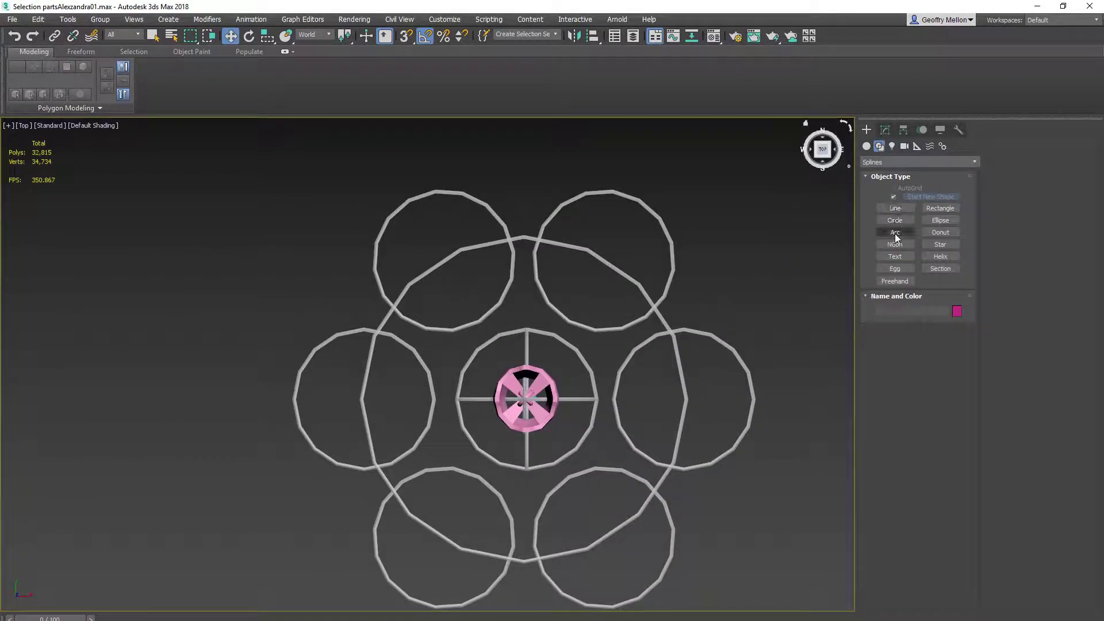
{"action": "left_click", "coordinate": [894, 208]}
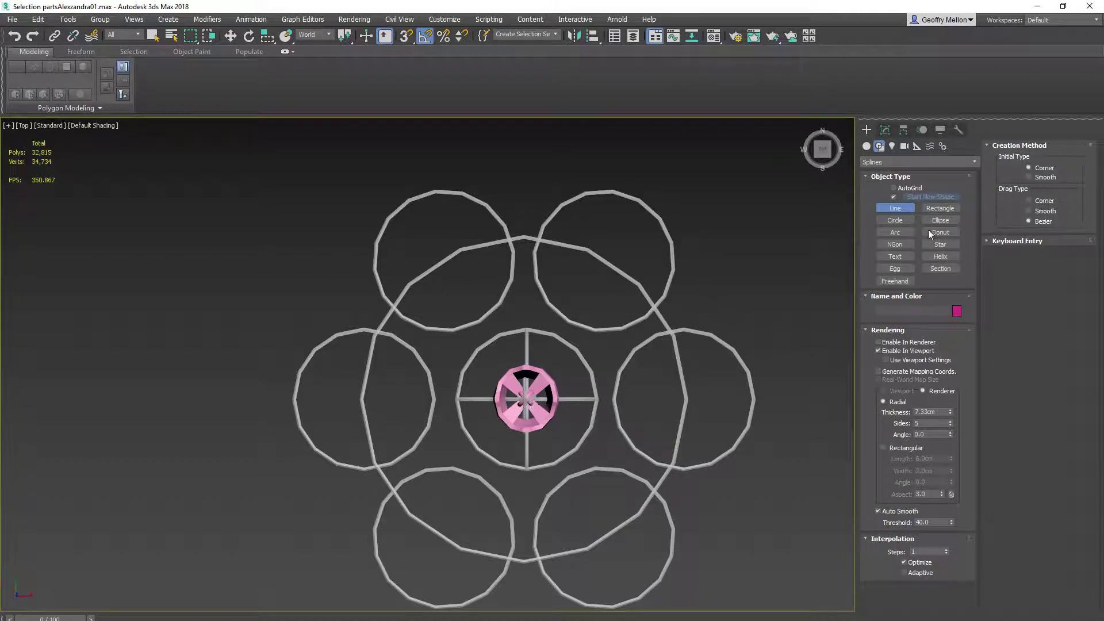
{"action": "left_click", "coordinate": [884, 218]}
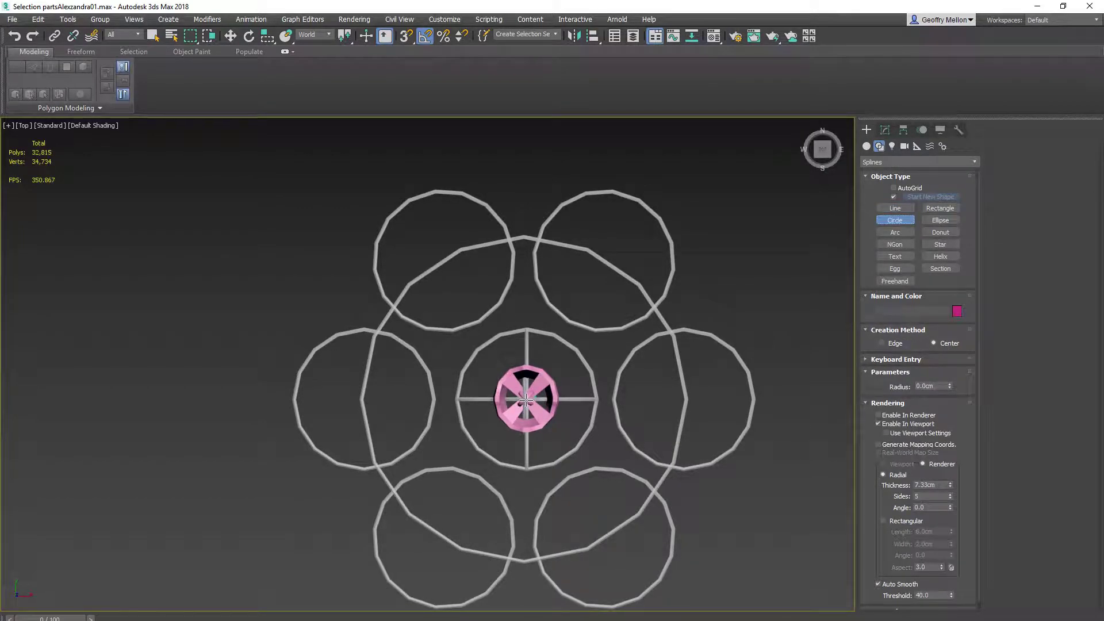
{"action": "left_click_drag", "start_coordinate": [526, 398], "coordinate": [467, 359]}
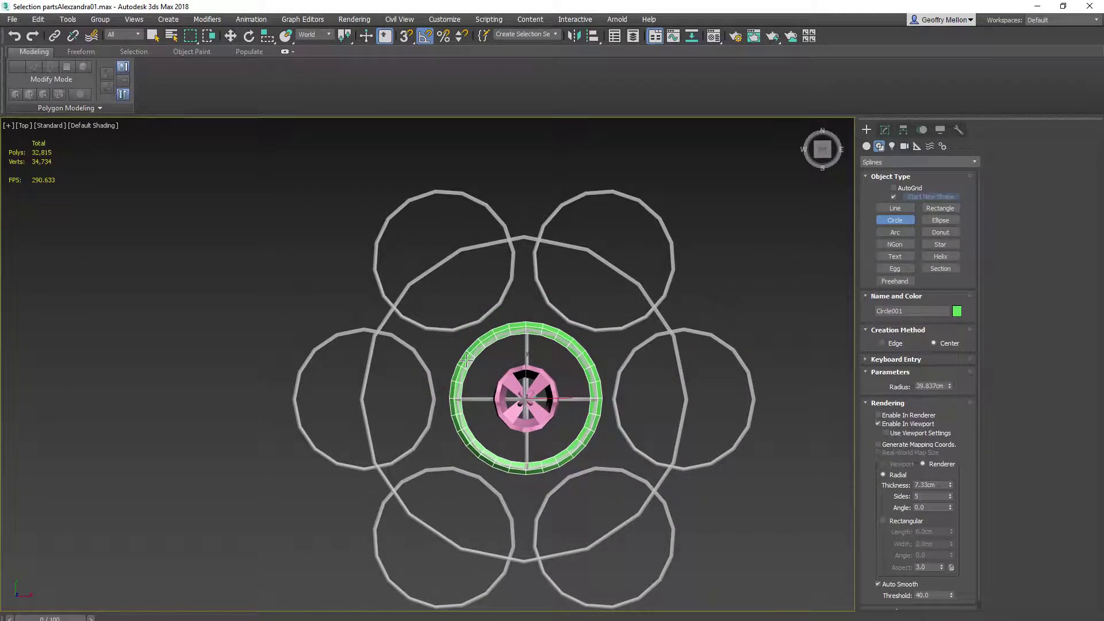
Raise the new circle along Z to the height of the ring frames
{"action": "key", "text": "w"}
{"action": "key", "text": "alt+q"}
{"action": "middle_click_drag", "start_coordinate": [627, 413], "coordinate": [609, 368], "text": "alt"}
{"action": "key", "text": "alt+q"}
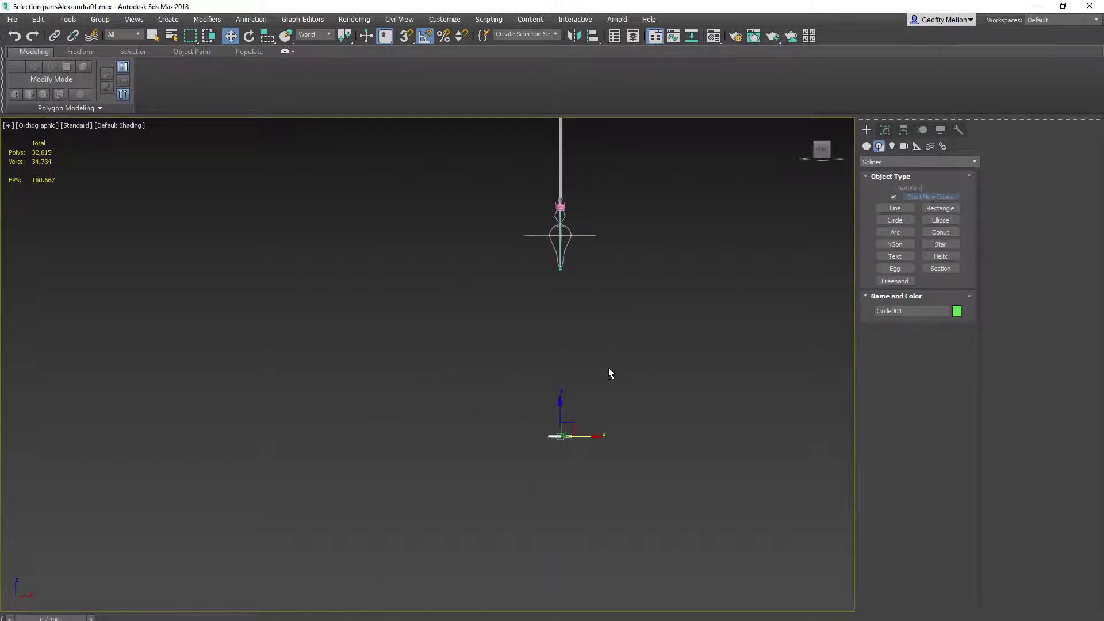
{"action": "left_click_drag", "start_coordinate": [560, 410], "coordinate": [562, 207]}
{"action": "scroll", "coordinate": [562, 207], "scroll_direction": "up", "scroll_amount": 10}
{"action": "middle_click_drag", "start_coordinate": [607, 270], "coordinate": [506, 269], "text": "alt"}
{"action": "left_click_drag", "start_coordinate": [504, 279], "coordinate": [504, 284]}
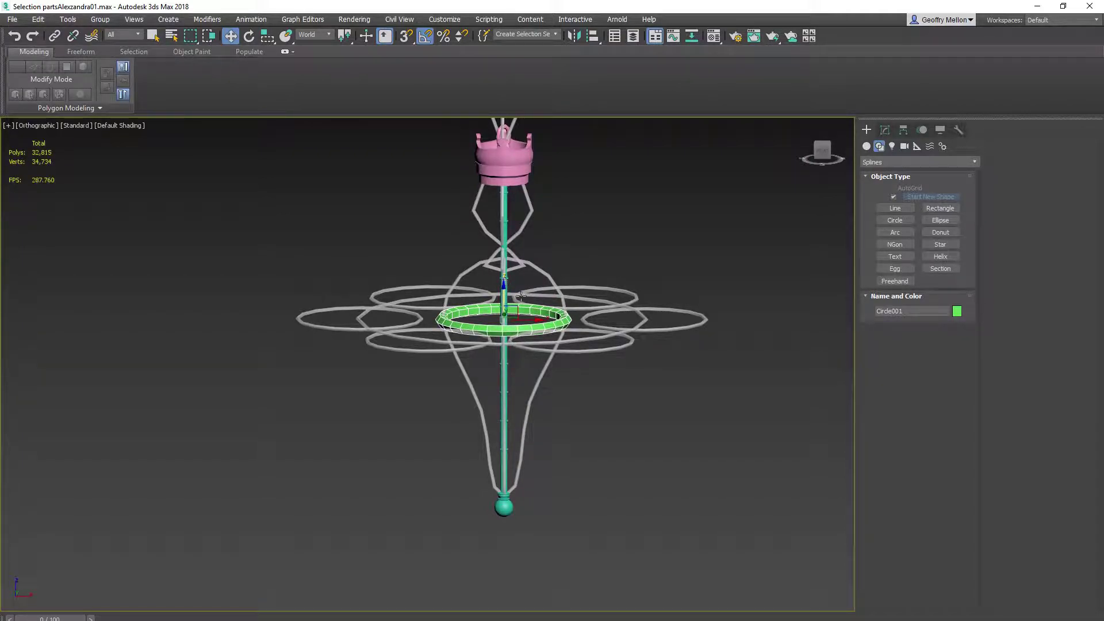
Change Circle001's rendering Thickness to 5 cm, then to 4 cm
{"action": "scroll", "coordinate": [575, 300], "scroll_direction": "up", "scroll_amount": 5}
{"action": "left_click", "coordinate": [883, 130]}
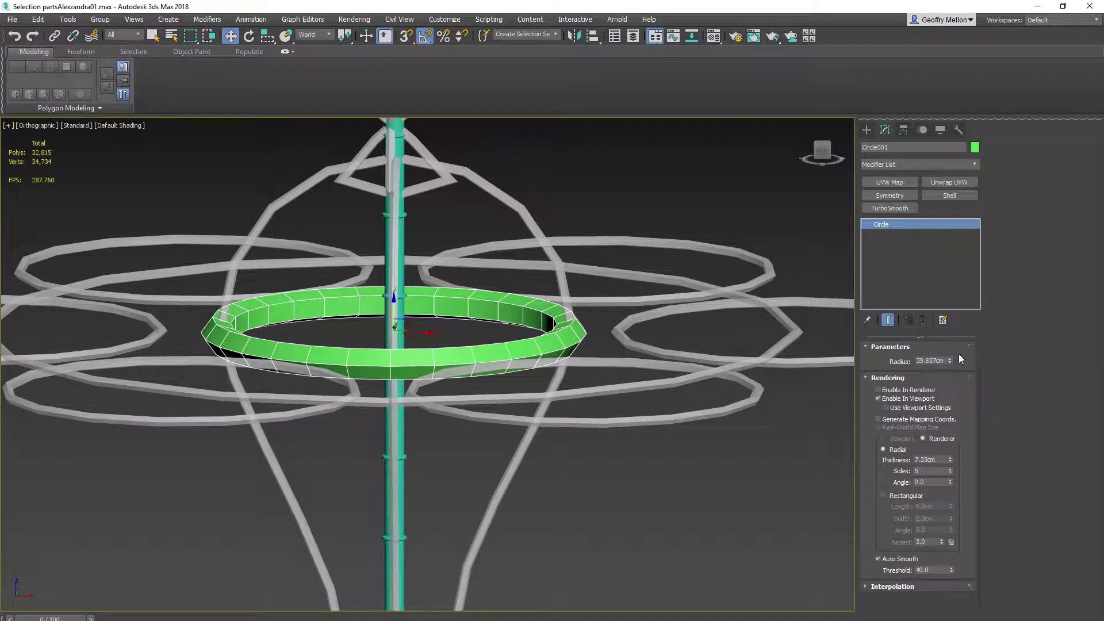
{"action": "double_click", "coordinate": [926, 459]}
{"action": "type", "text": "5"}
{"action": "key", "text": "Return"}
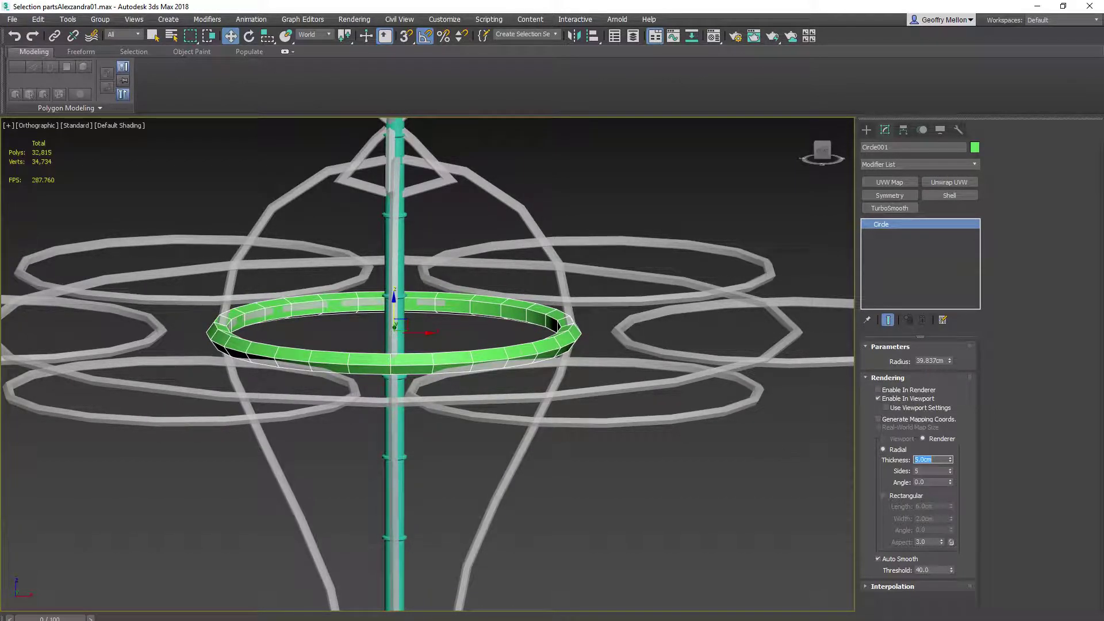
{"action": "middle_click_drag", "start_coordinate": [695, 413], "coordinate": [397, 391], "text": "alt"}
{"action": "double_click", "coordinate": [926, 459]}
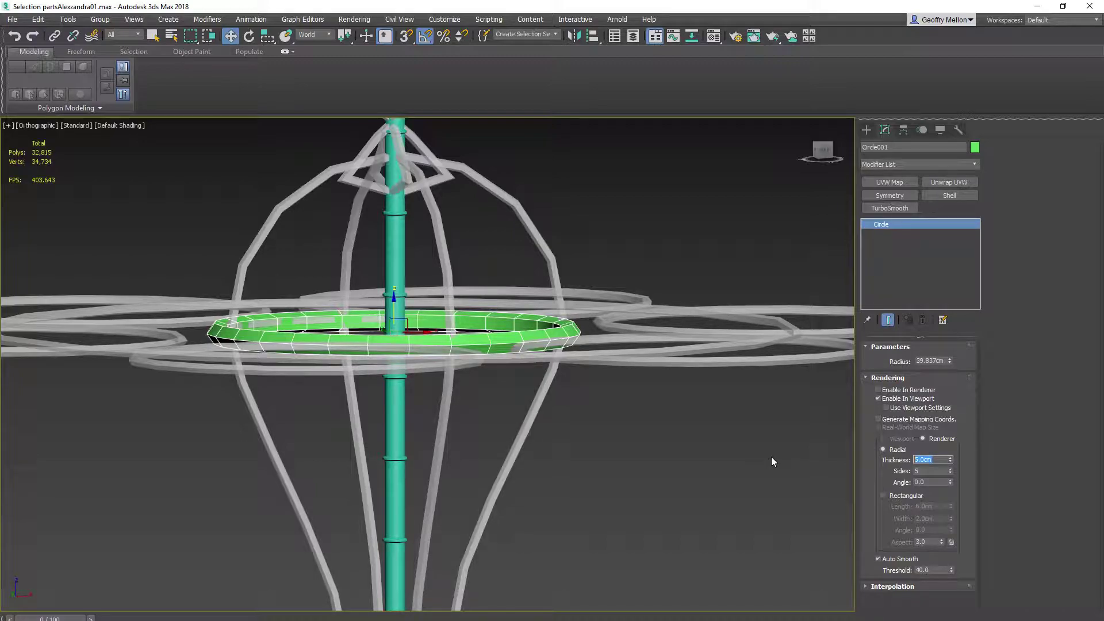
{"action": "type", "text": "4"}
{"action": "key", "text": "Return"}
{"action": "middle_click_drag", "start_coordinate": [760, 455], "coordinate": [489, 402], "text": "alt"}
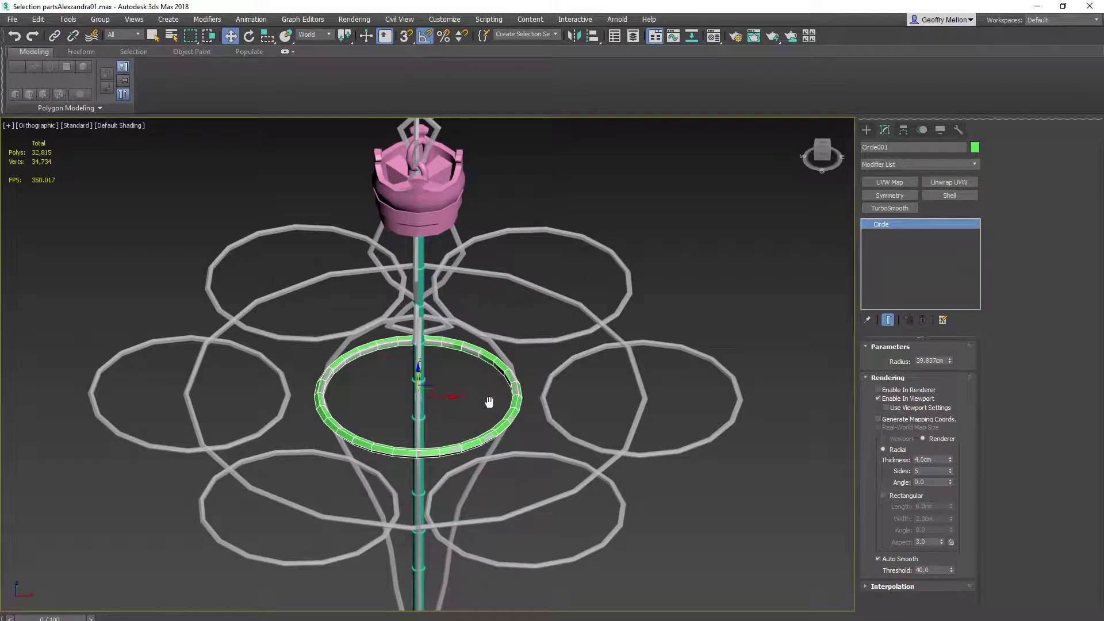
{"action": "middle_click_drag", "start_coordinate": [489, 402], "coordinate": [486, 366]}
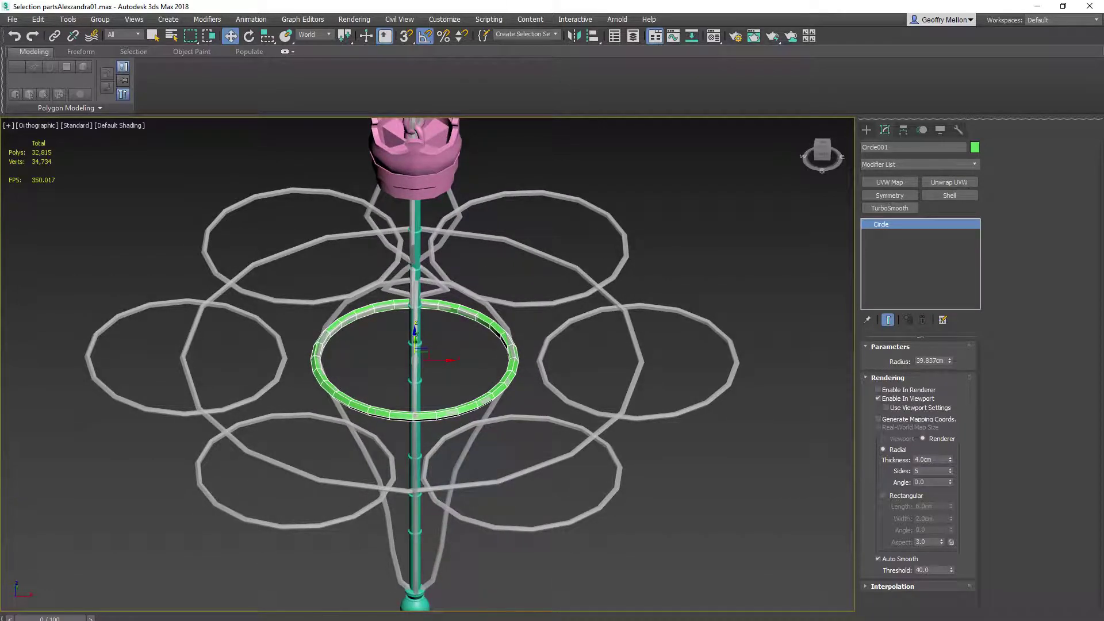
{"action": "left_click", "coordinate": [167, 604]}
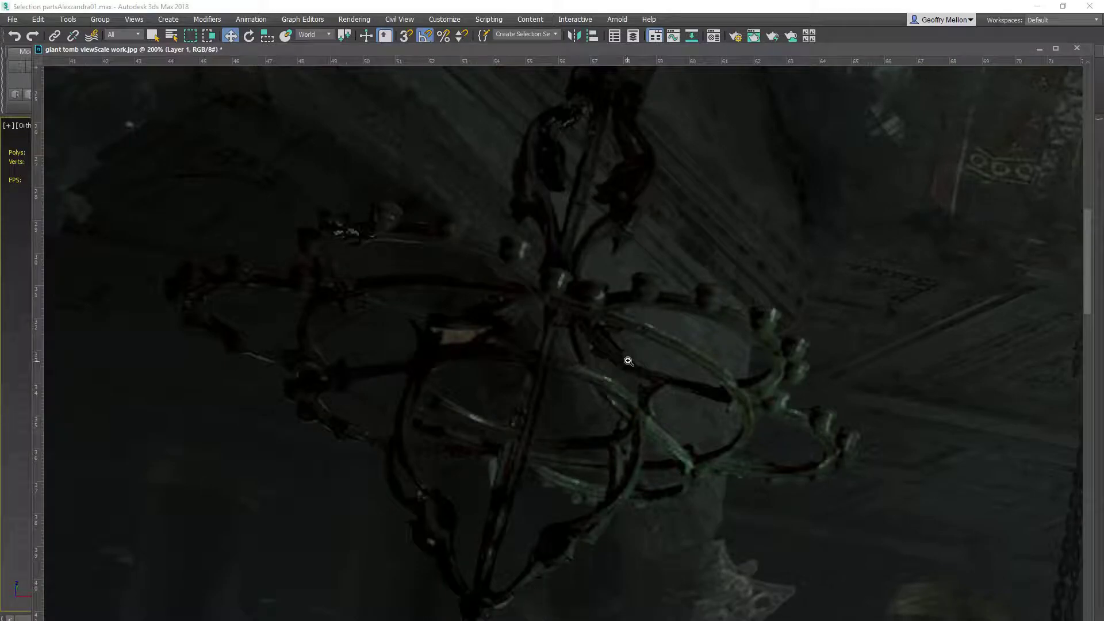
{"action": "left_click", "coordinate": [858, 19]}
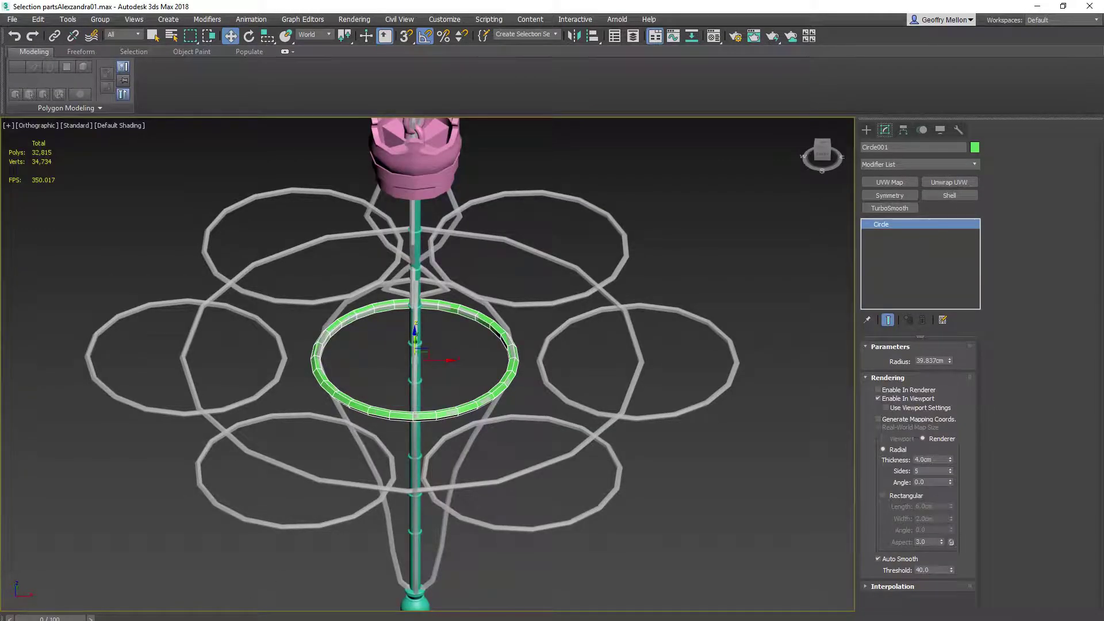
{"action": "left_click", "coordinate": [164, 598]}
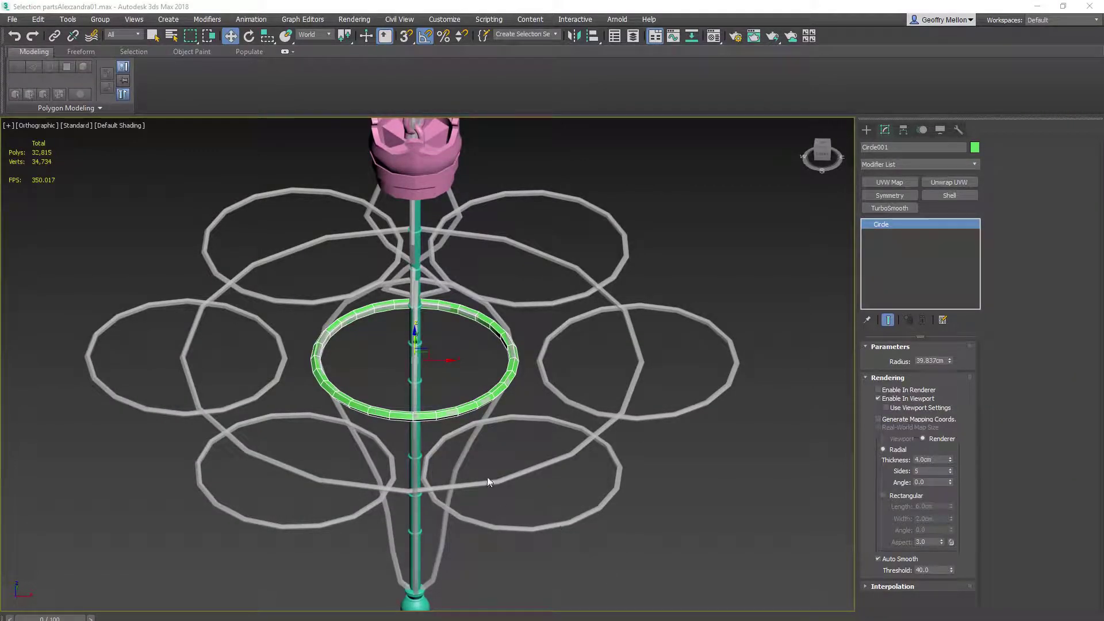
{"action": "middle_click_drag", "start_coordinate": [488, 482], "coordinate": [486, 449], "text": "alt"}
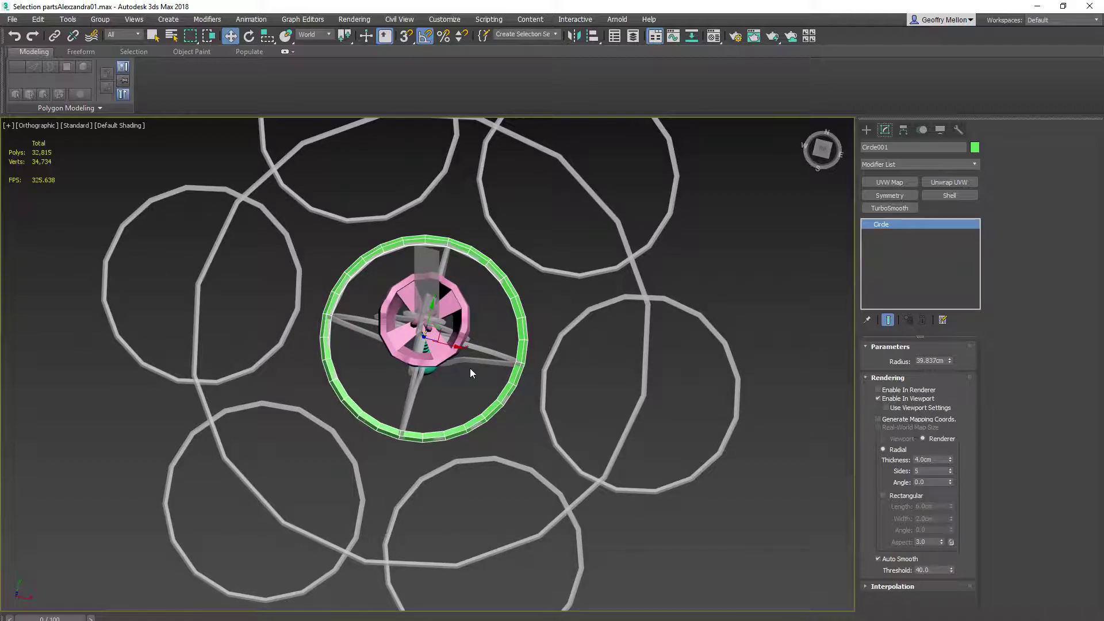
Clone the green stem circle as an independent Copy in Top view
{"action": "key", "text": "t"}
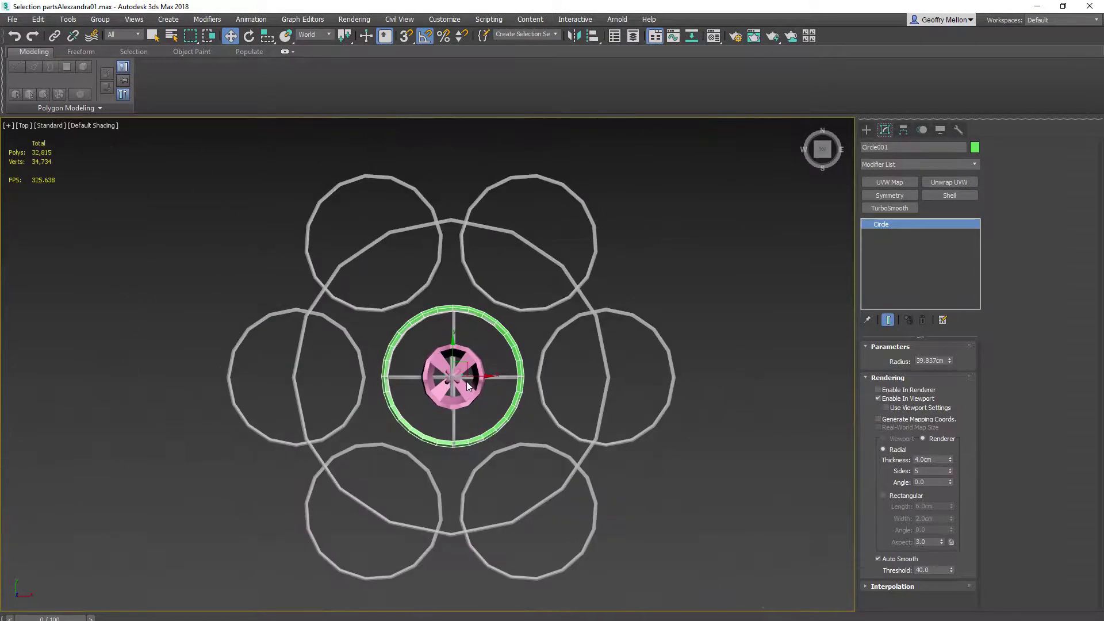
{"action": "left_click", "coordinate": [465, 371]}
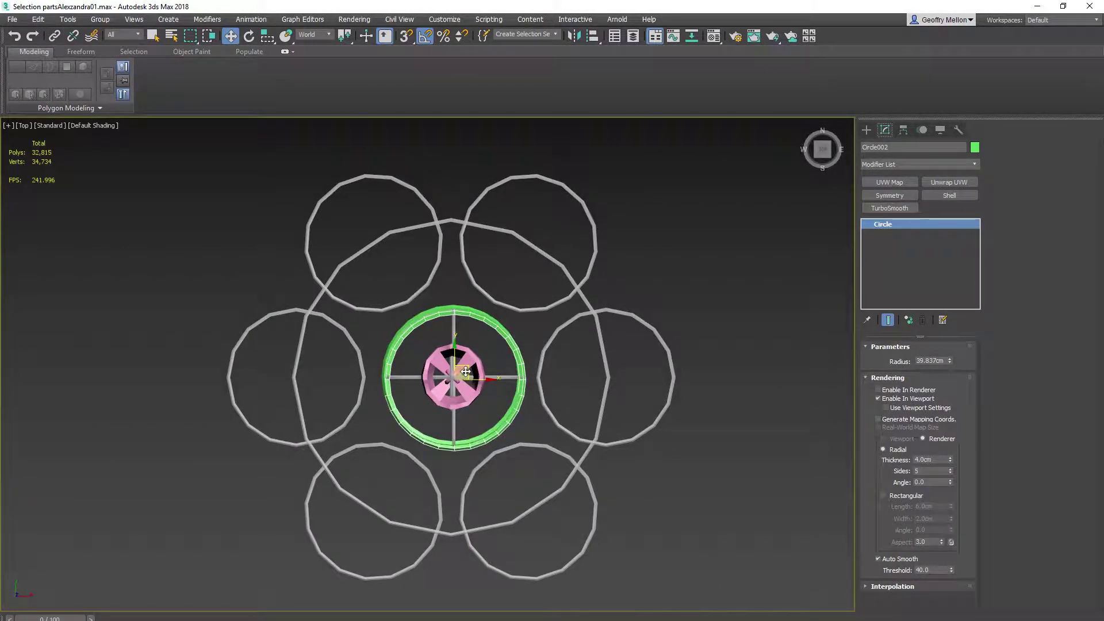
{"action": "left_click_drag", "start_coordinate": [464, 371], "coordinate": [464, 370], "text": "shift"}
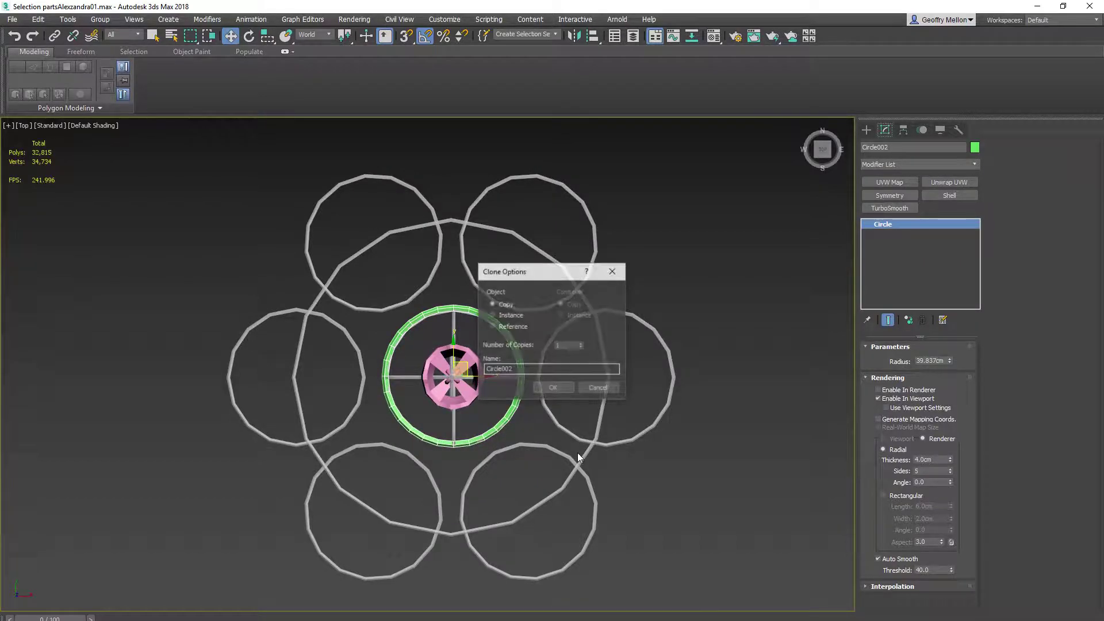
{"action": "left_click", "coordinate": [594, 391]}
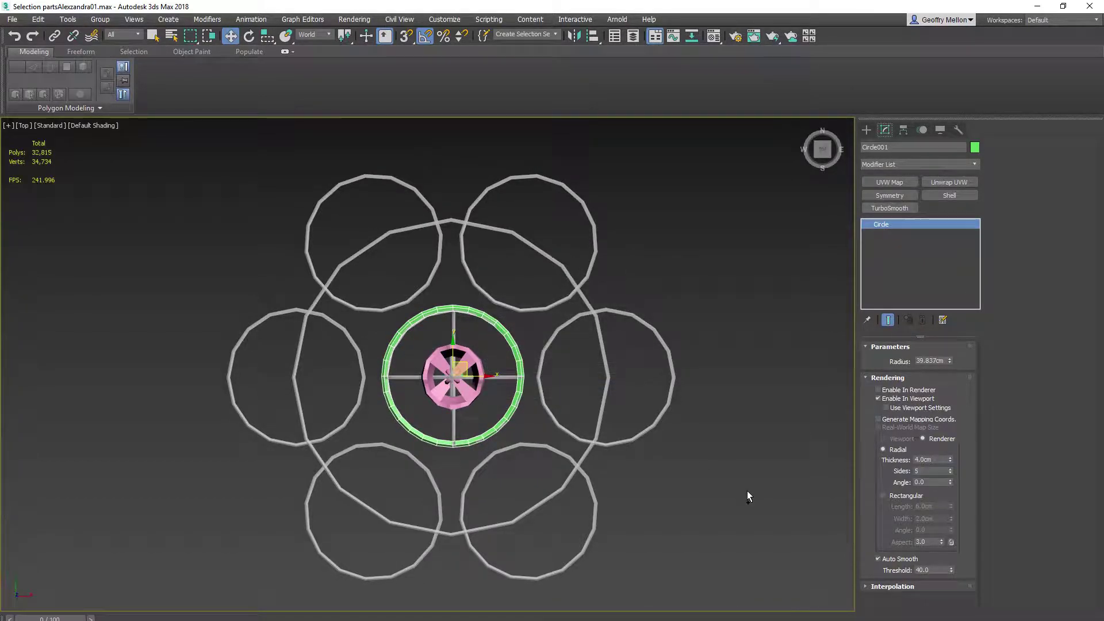
{"action": "key", "text": "ctrl+v"}
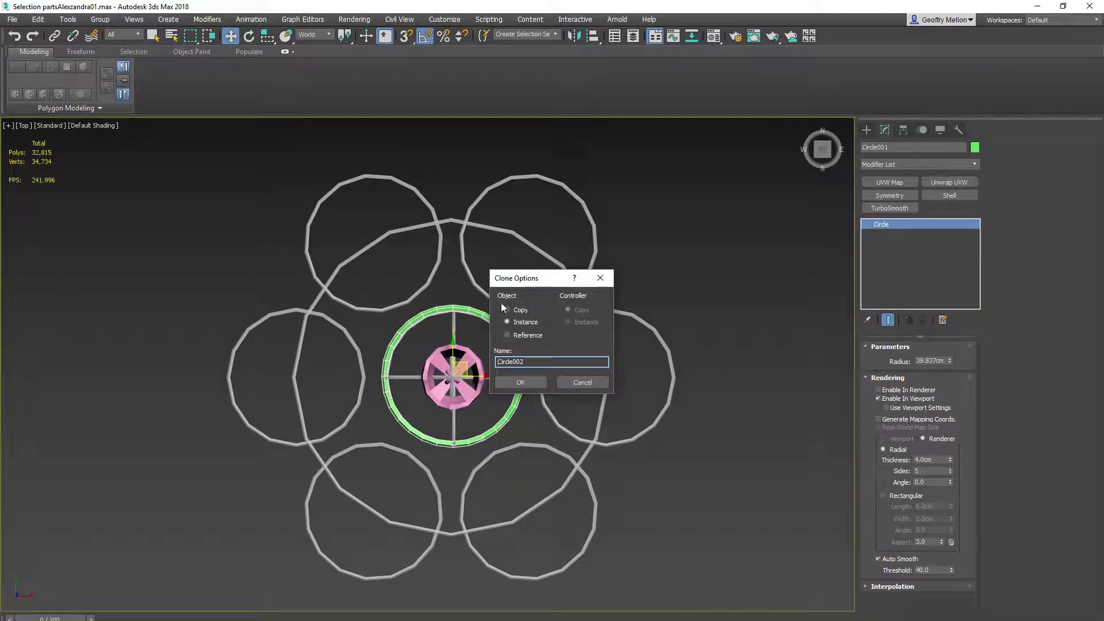
{"action": "left_click", "coordinate": [506, 311]}
{"action": "left_click", "coordinate": [520, 382]}
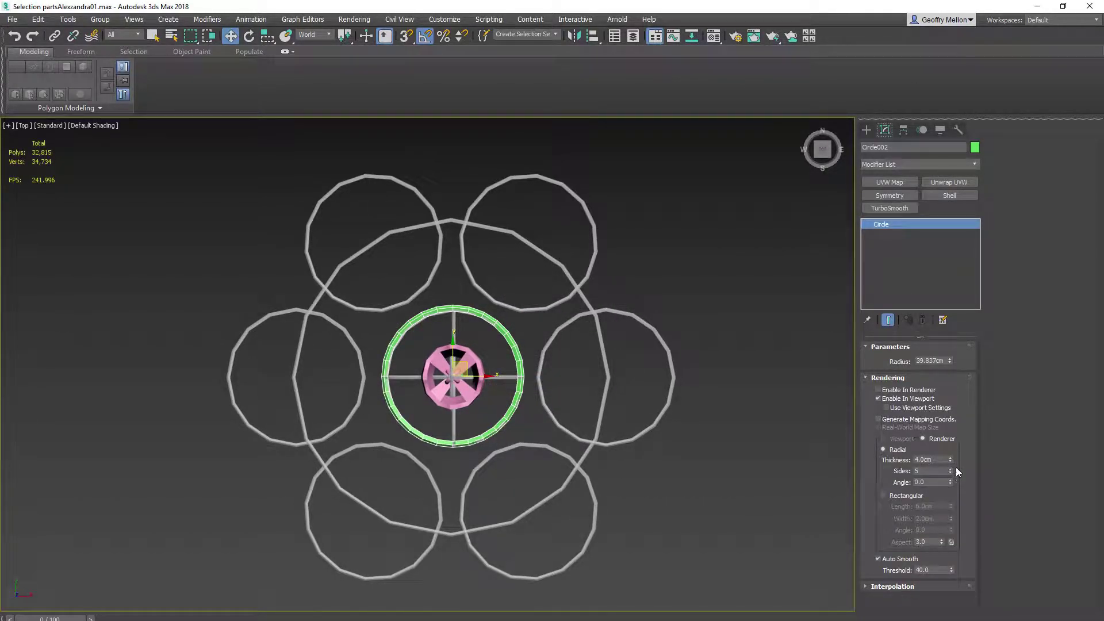
Enlarge Circle002 to about 91 cm radius with 8 interpolation steps
{"action": "left_click_drag", "start_coordinate": [949, 360], "coordinate": [957, 294]}
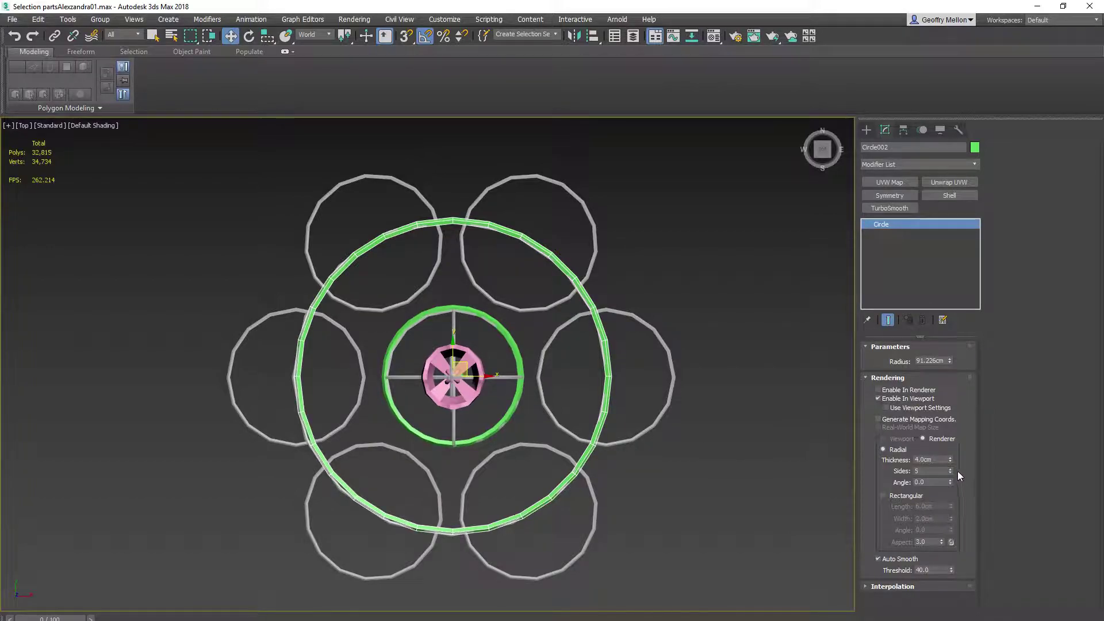
{"action": "left_click", "coordinate": [912, 585]}
{"action": "left_click_drag", "start_coordinate": [947, 578], "coordinate": [950, 573]}
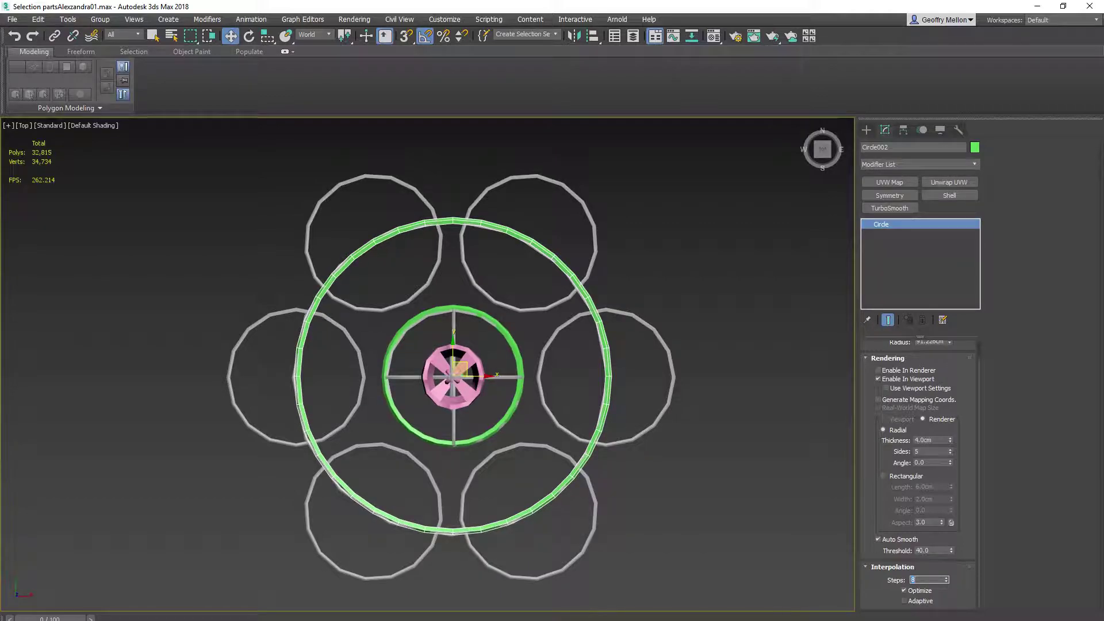
{"action": "middle_click_drag", "start_coordinate": [412, 399], "coordinate": [347, 263], "text": "alt"}
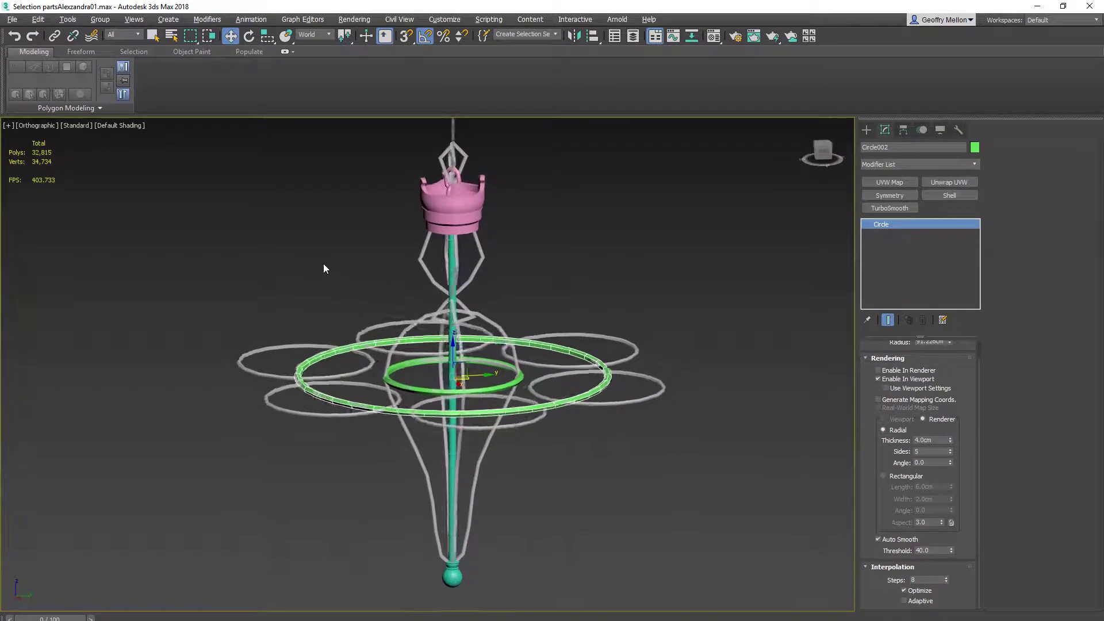
{"action": "scroll", "coordinate": [323, 263], "scroll_direction": "up", "scroll_amount": 6}
{"action": "middle_click_drag", "start_coordinate": [323, 312], "coordinate": [98, 317]}
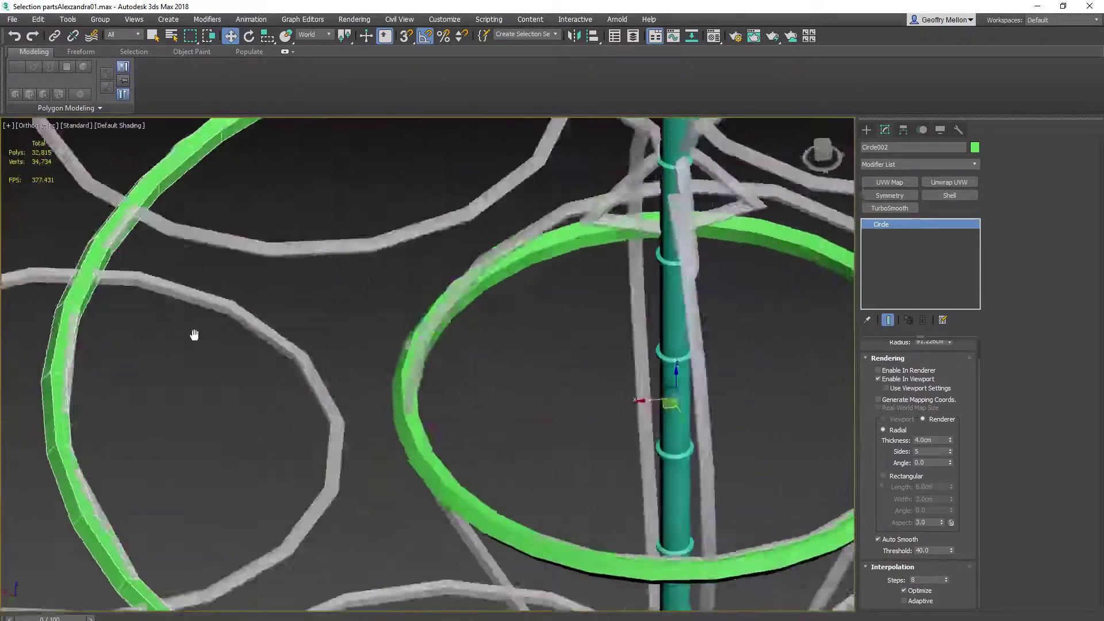
{"action": "scroll", "coordinate": [347, 335], "scroll_direction": "down", "scroll_amount": 8}
{"action": "middle_click_drag", "start_coordinate": [621, 370], "coordinate": [517, 379]}
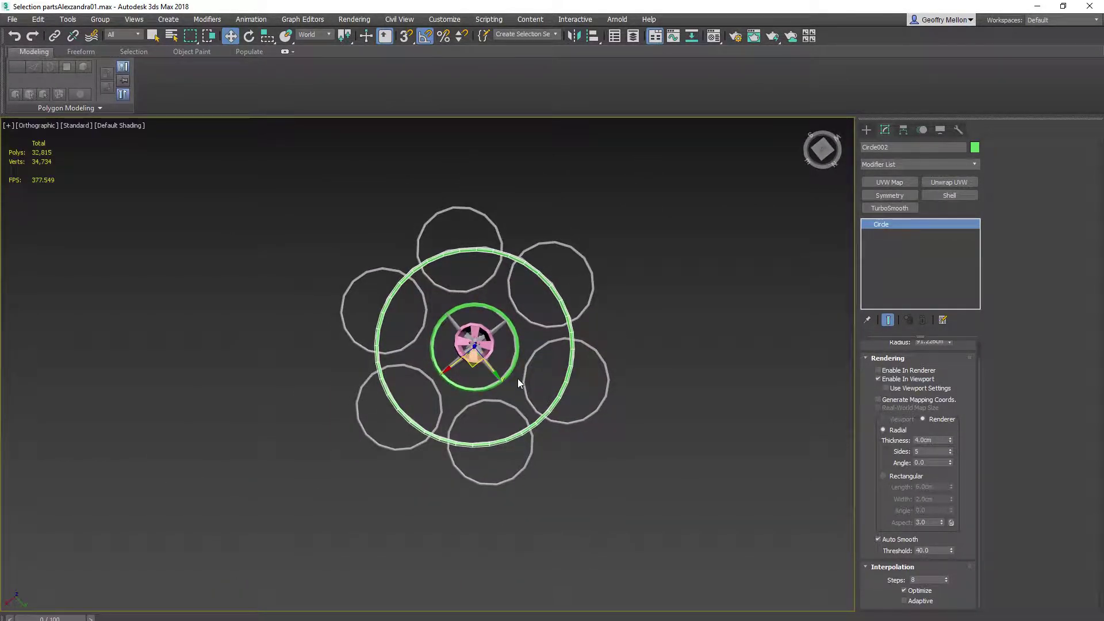
{"action": "left_click", "coordinate": [508, 374]}
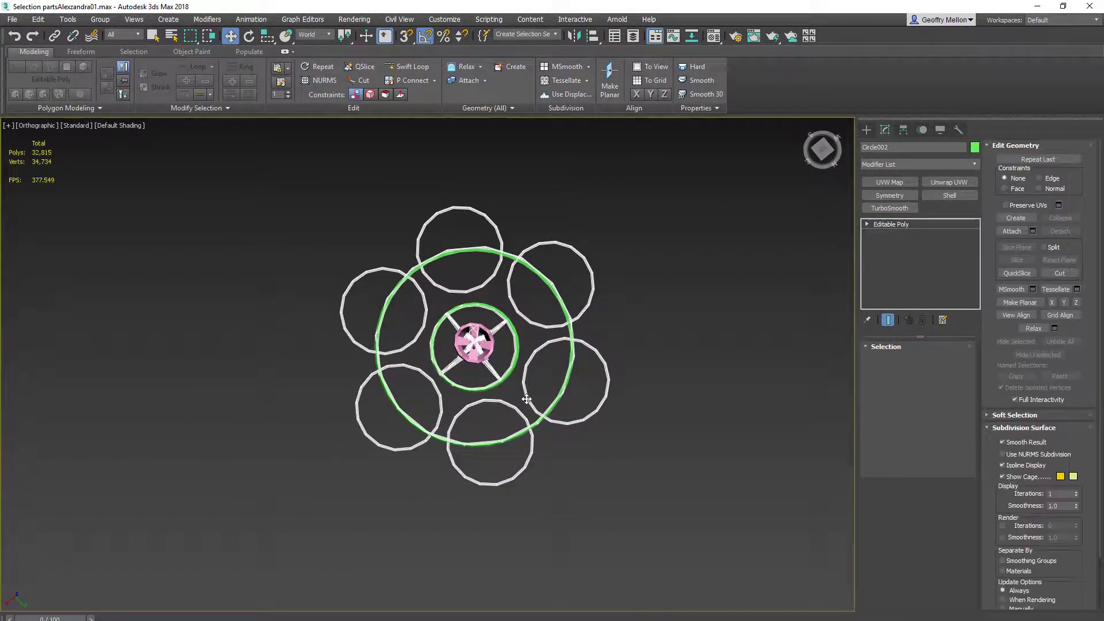
{"action": "right_click", "coordinate": [507, 374]}
{"action": "left_click", "coordinate": [529, 316]}
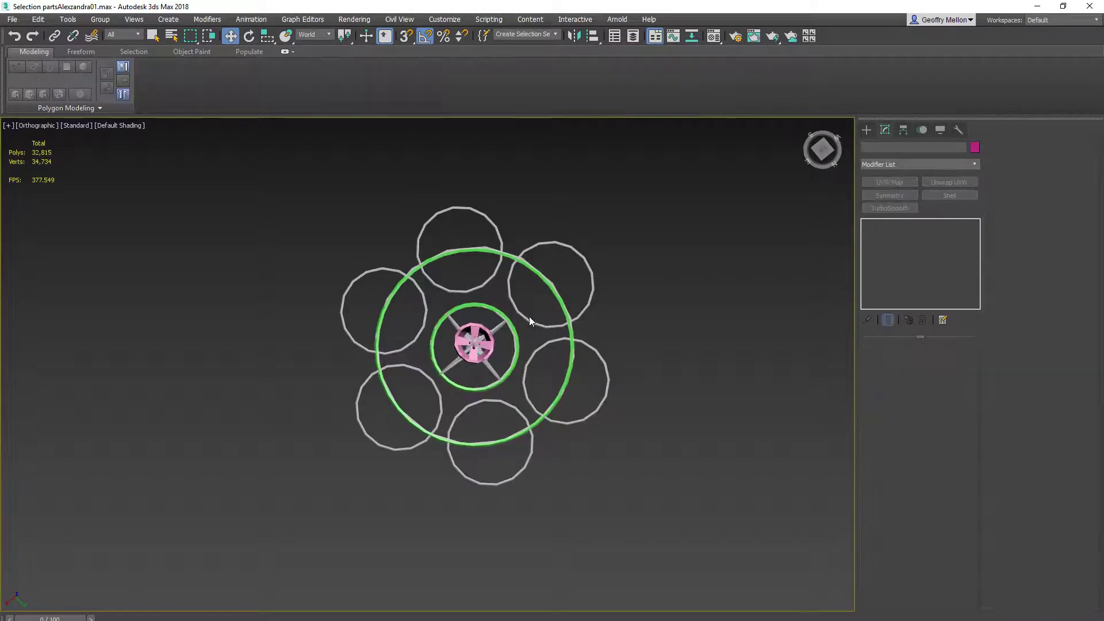
{"action": "left_click", "coordinate": [500, 383]}
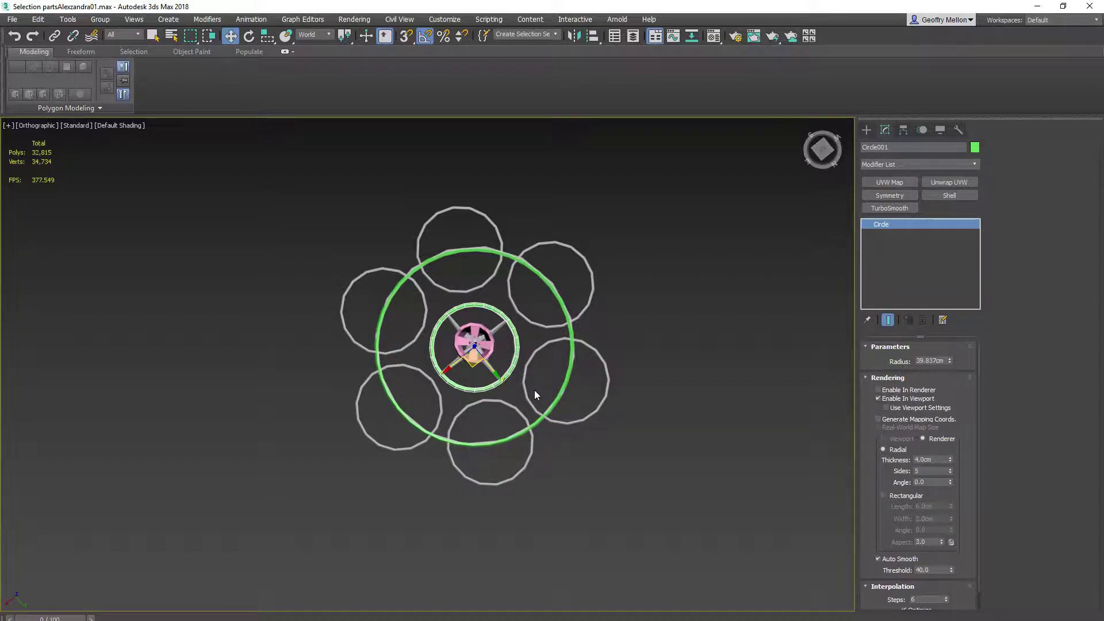
Copy the inner ring and name the copy 'outcandlerholder'
{"action": "key", "text": "t"}
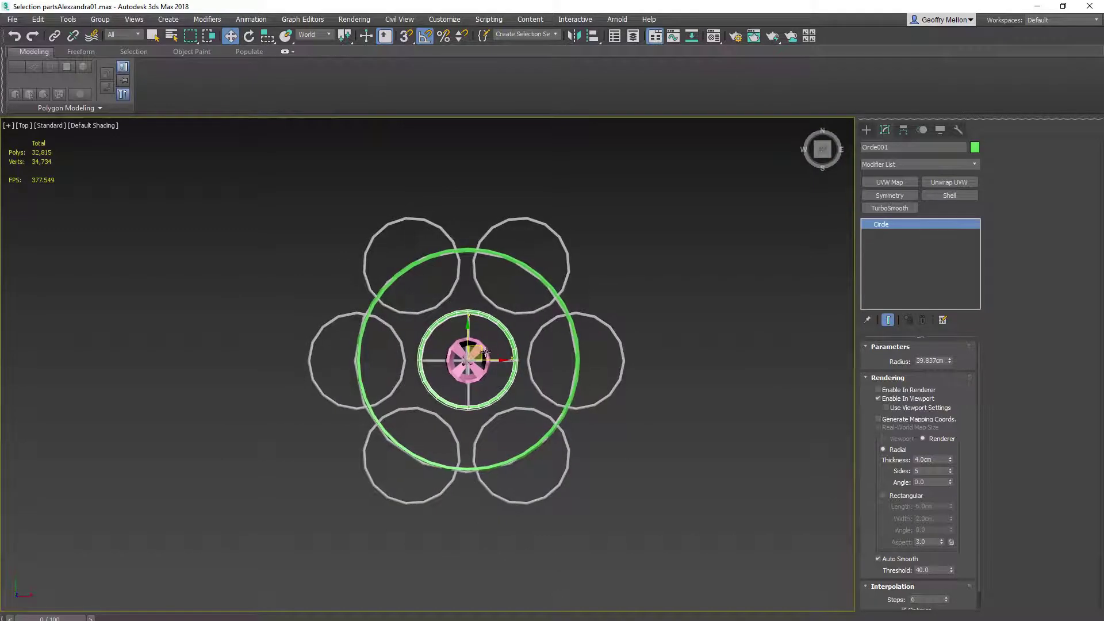
{"action": "key", "text": "ctrl+v"}
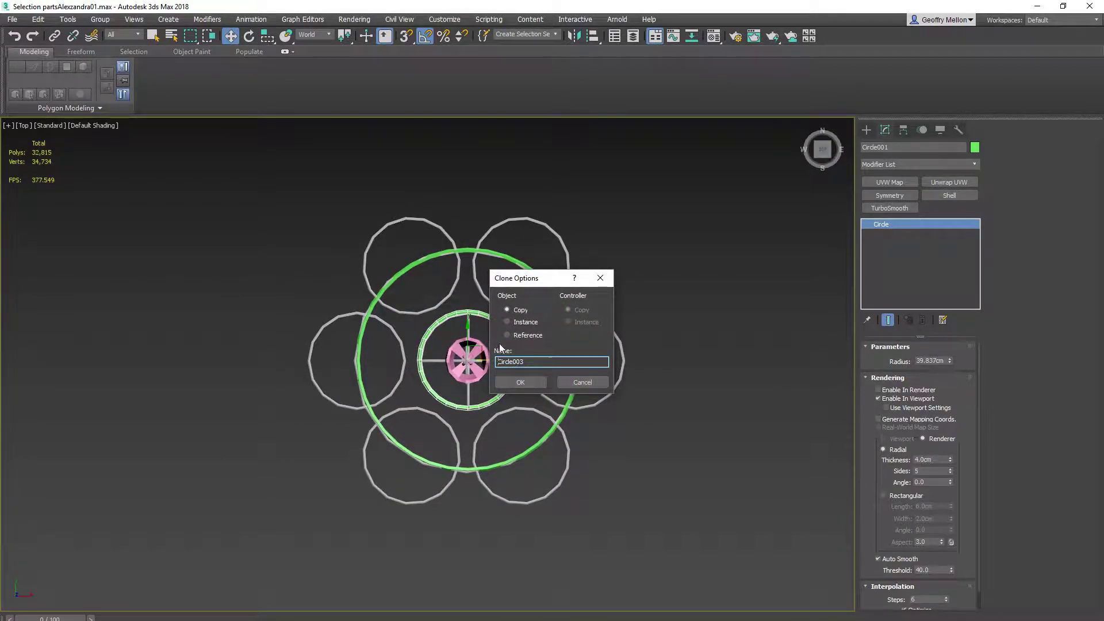
{"action": "left_click", "coordinate": [521, 381]}
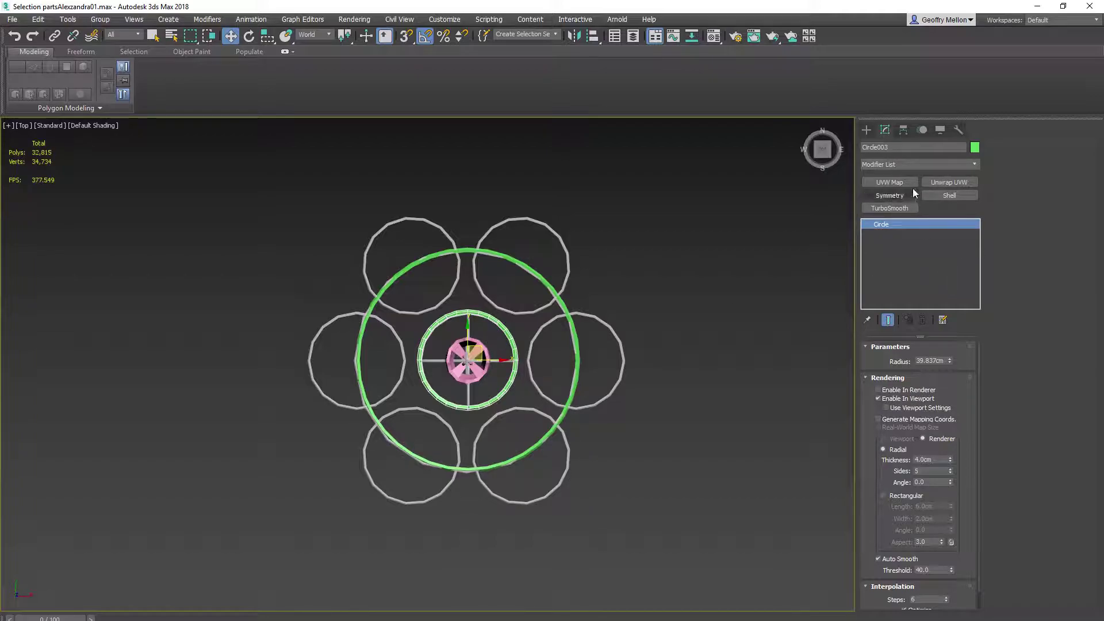
{"action": "left_click", "coordinate": [897, 148]}
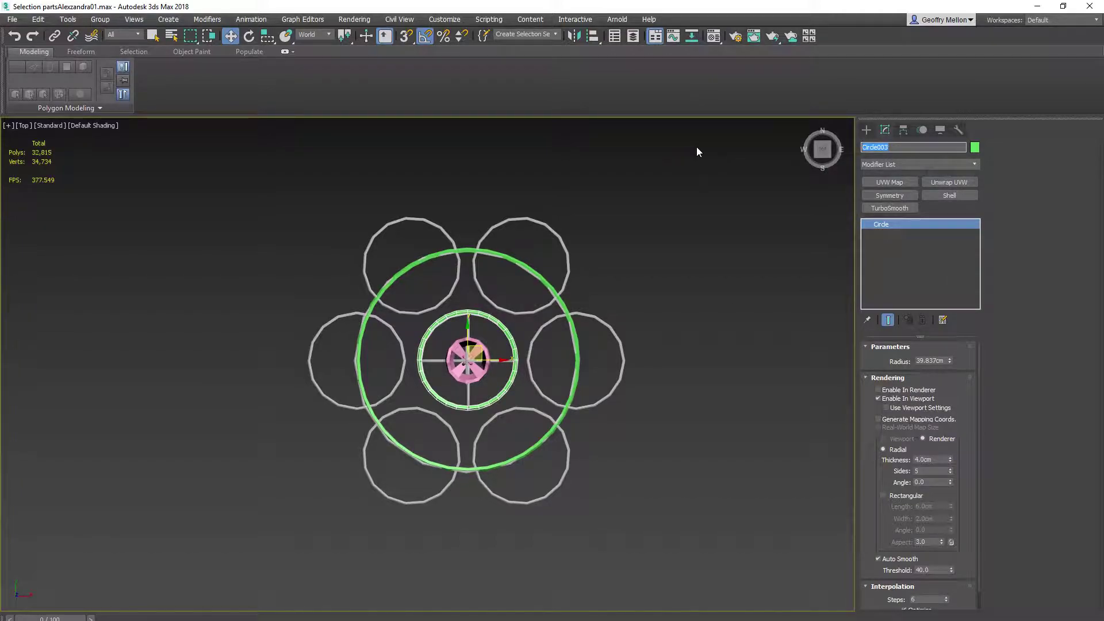
{"action": "type", "text": "outcandlerholder"}
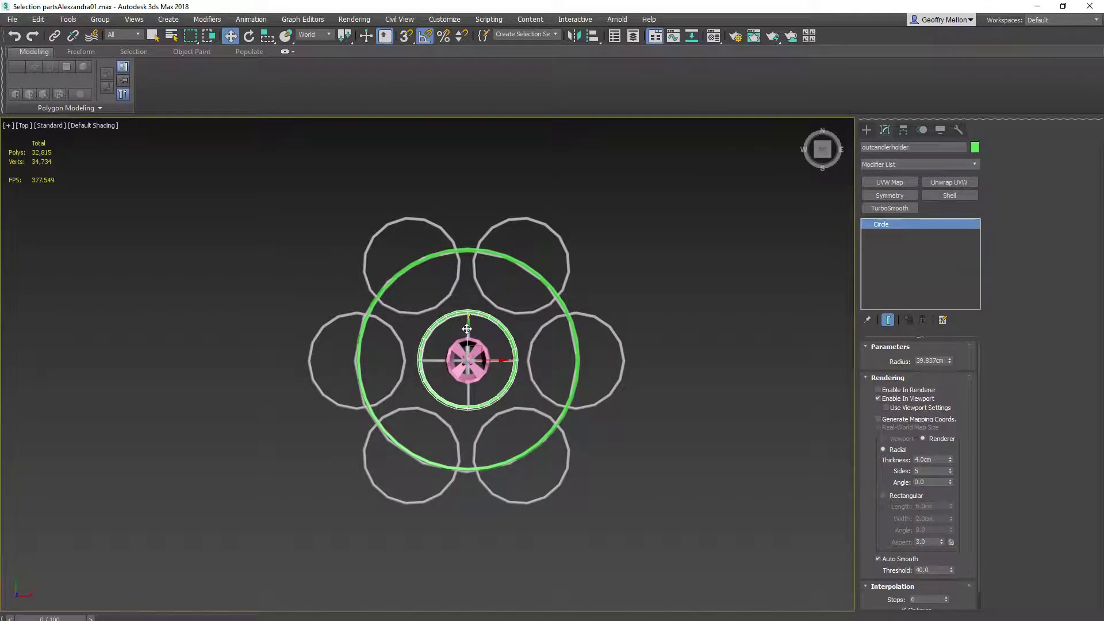
Move the outcandlerholder copy down onto the large ring's bottom edge
{"action": "left_click_drag", "start_coordinate": [467, 328], "coordinate": [465, 438]}
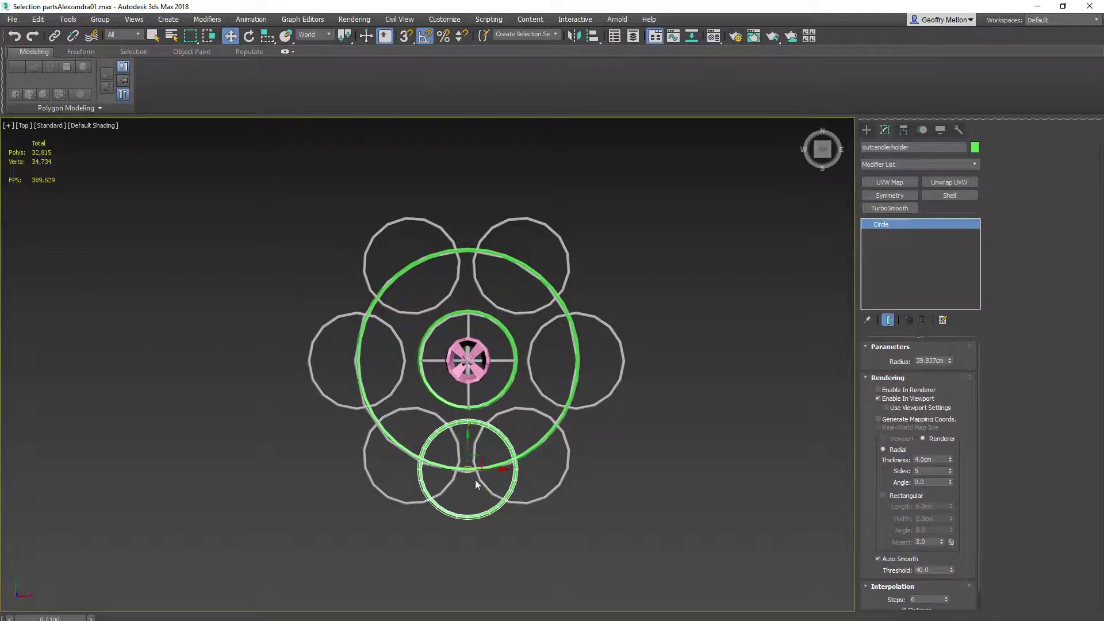
{"action": "scroll", "coordinate": [484, 474], "scroll_direction": "up", "scroll_amount": 8}
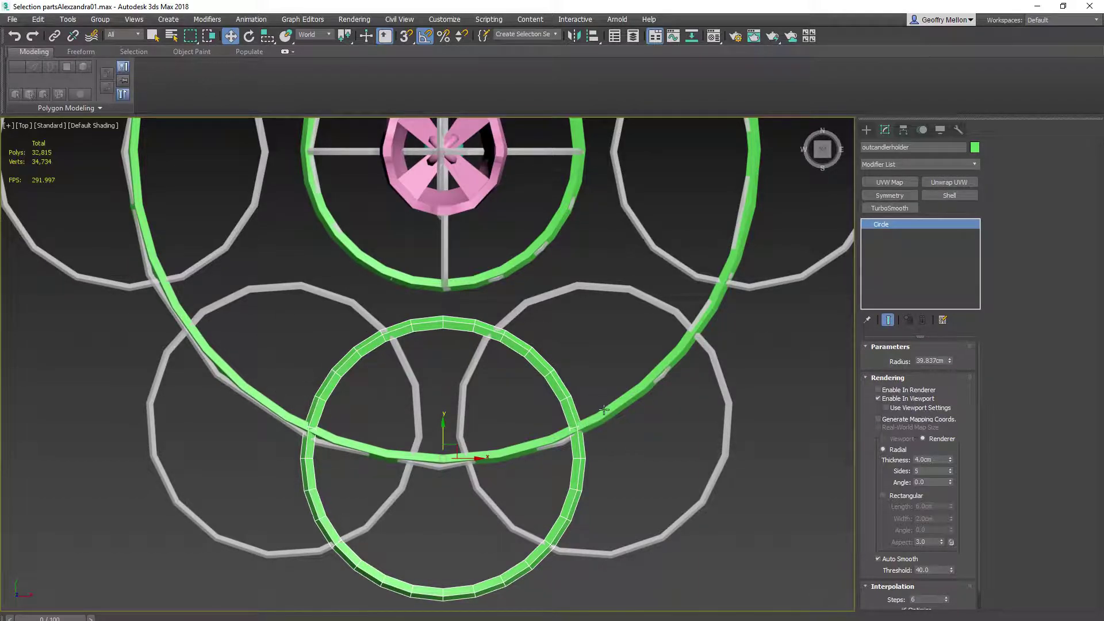
{"action": "middle_click_drag", "start_coordinate": [440, 488], "coordinate": [530, 456]}
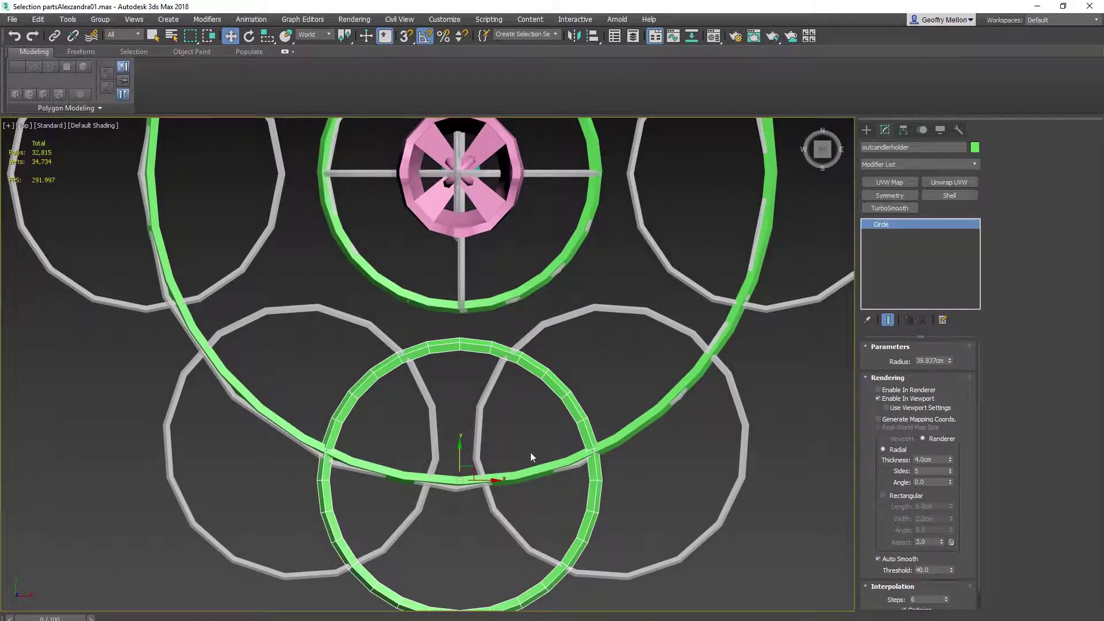
{"action": "middle_click_drag", "start_coordinate": [481, 422], "coordinate": [480, 409]}
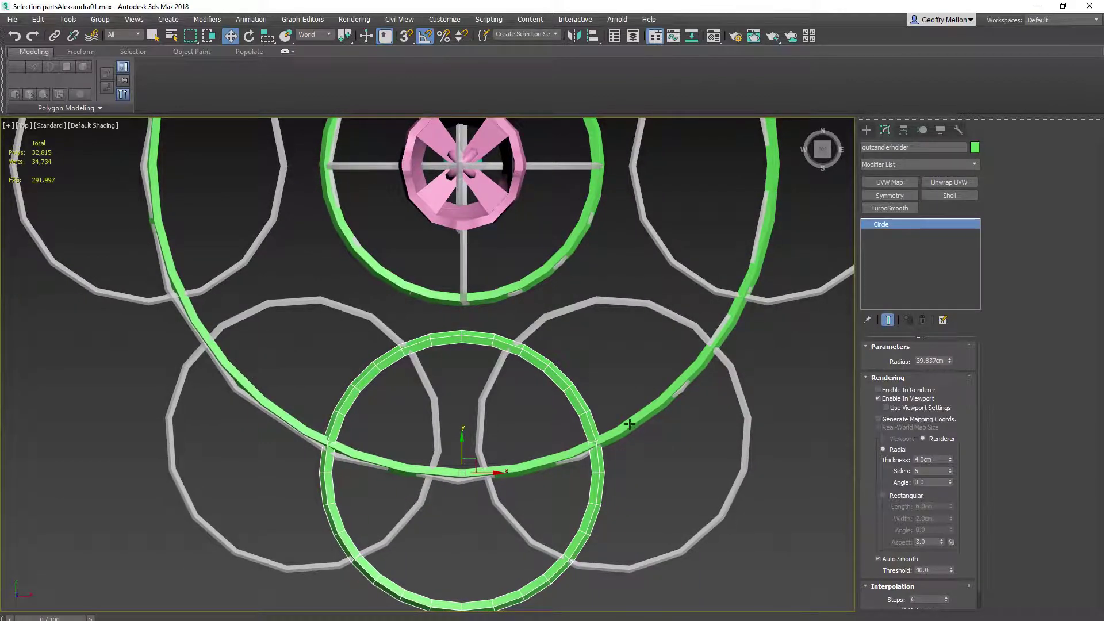
Set the large outer ring's rendering Thickness to 4.5 cm
{"action": "left_click", "coordinate": [629, 423]}
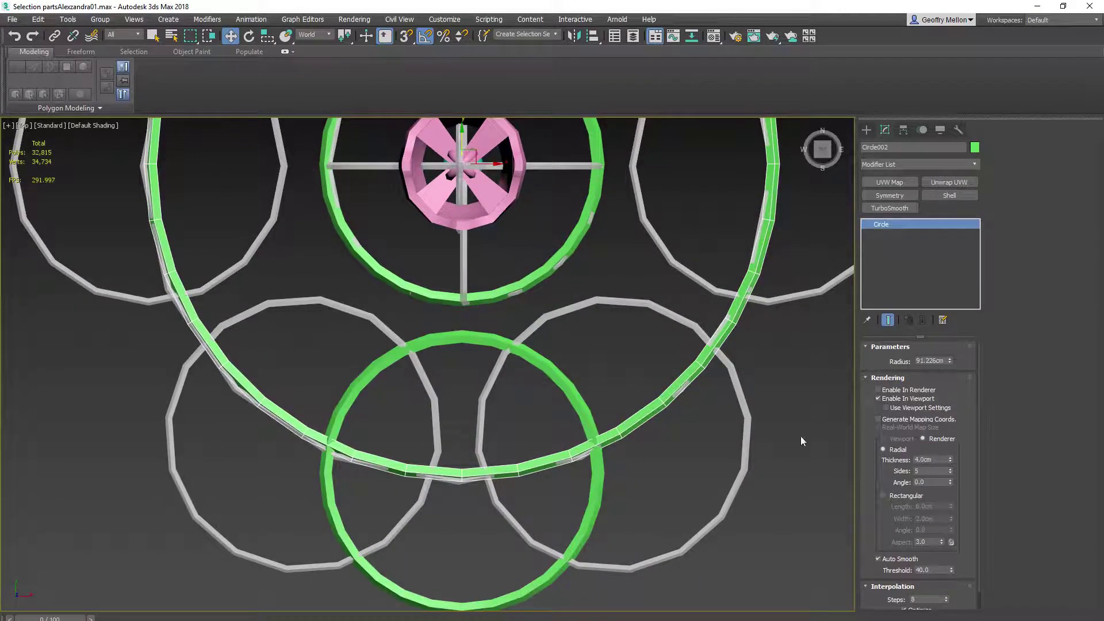
{"action": "double_click", "coordinate": [941, 460]}
{"action": "type", "text": "4.5"}
{"action": "key", "text": "Return"}
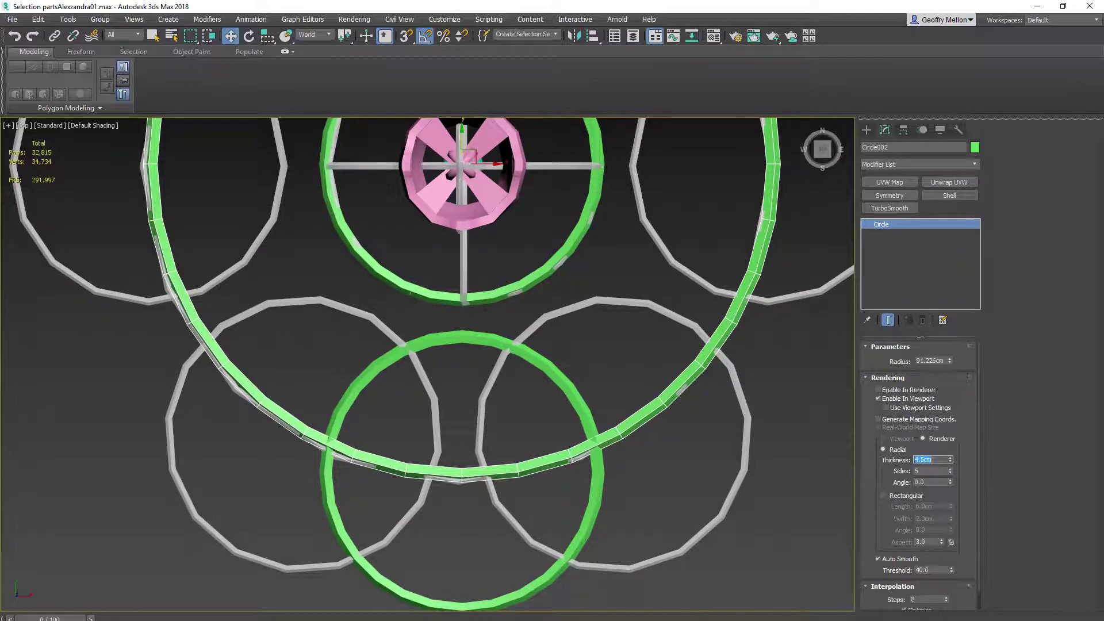
{"action": "scroll", "coordinate": [690, 520], "scroll_direction": "down", "scroll_amount": 3}
{"action": "scroll", "coordinate": [382, 426], "scroll_direction": "down", "scroll_amount": 5}
{"action": "middle_click_drag", "start_coordinate": [382, 426], "coordinate": [530, 461], "text": "alt"}
{"action": "scroll", "coordinate": [535, 458], "scroll_direction": "up", "scroll_amount": 10}
{"action": "scroll", "coordinate": [535, 458], "scroll_direction": "down", "scroll_amount": 15}
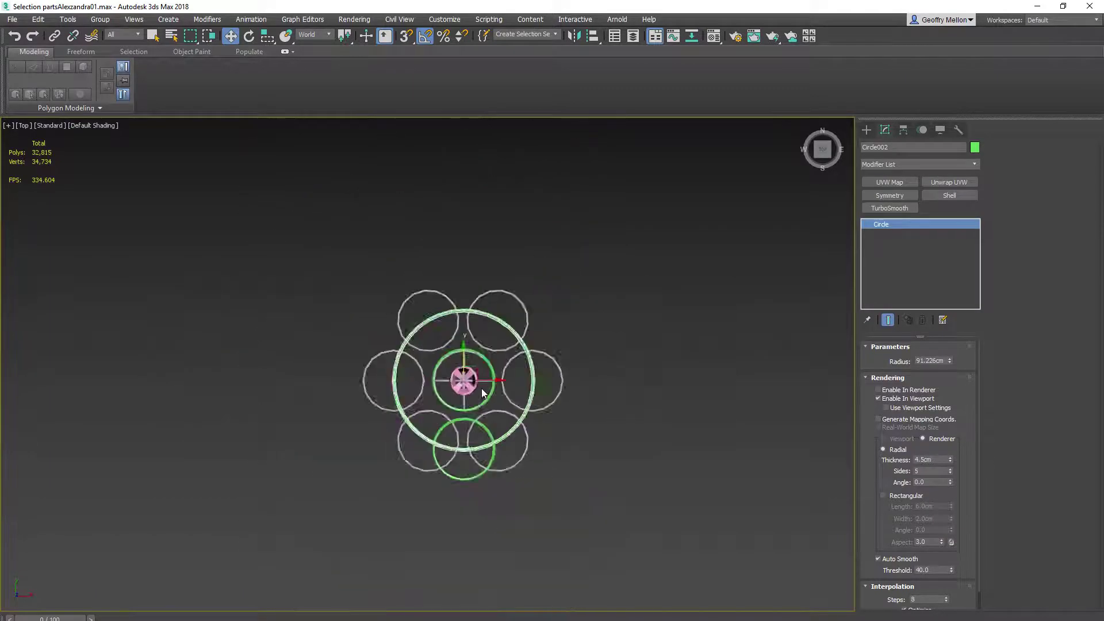
{"action": "scroll", "coordinate": [484, 389], "scroll_direction": "up", "scroll_amount": 5}
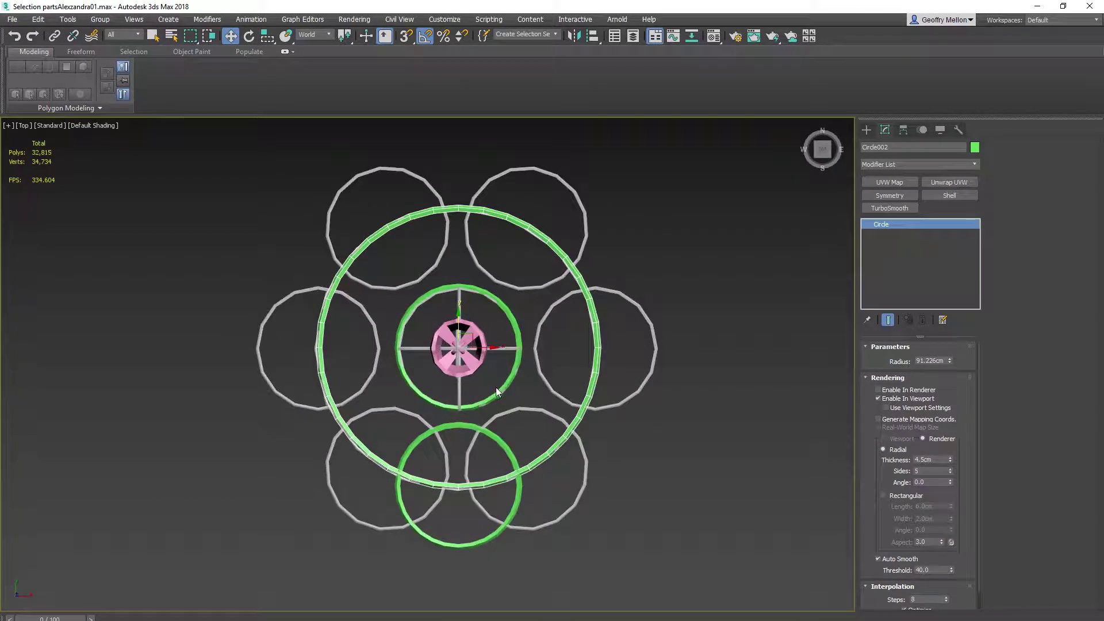
Select the lower candle-holder ring and collapse its Rendering and Interpolation rollouts
{"action": "left_click", "coordinate": [482, 429]}
{"action": "middle_click_drag", "start_coordinate": [528, 380], "coordinate": [563, 413]}
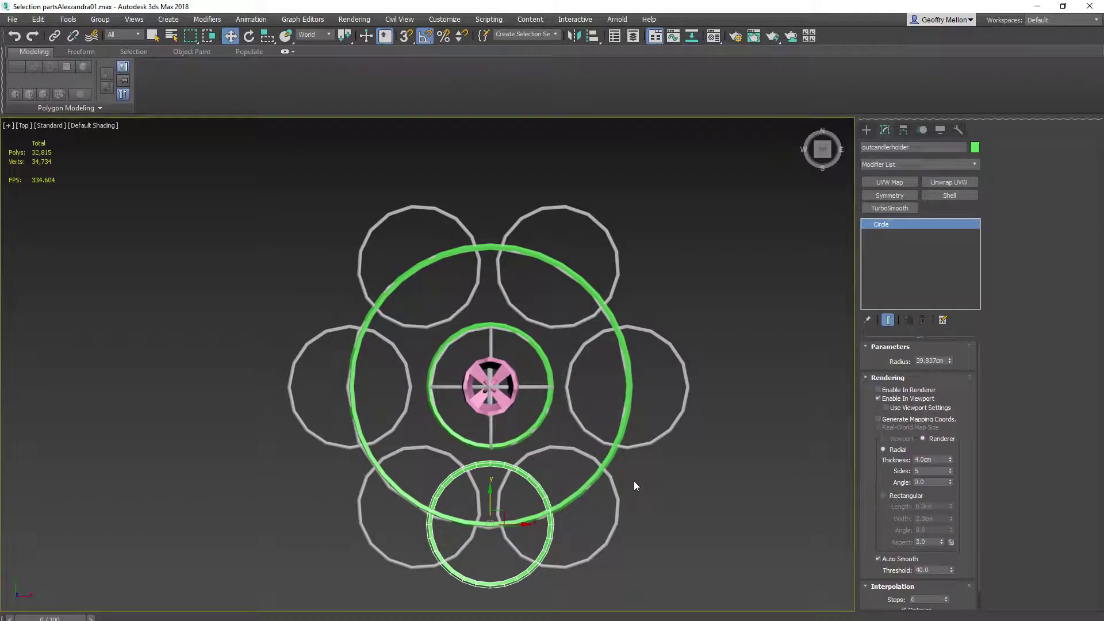
{"action": "left_click", "coordinate": [929, 376]}
{"action": "left_click", "coordinate": [892, 392]}
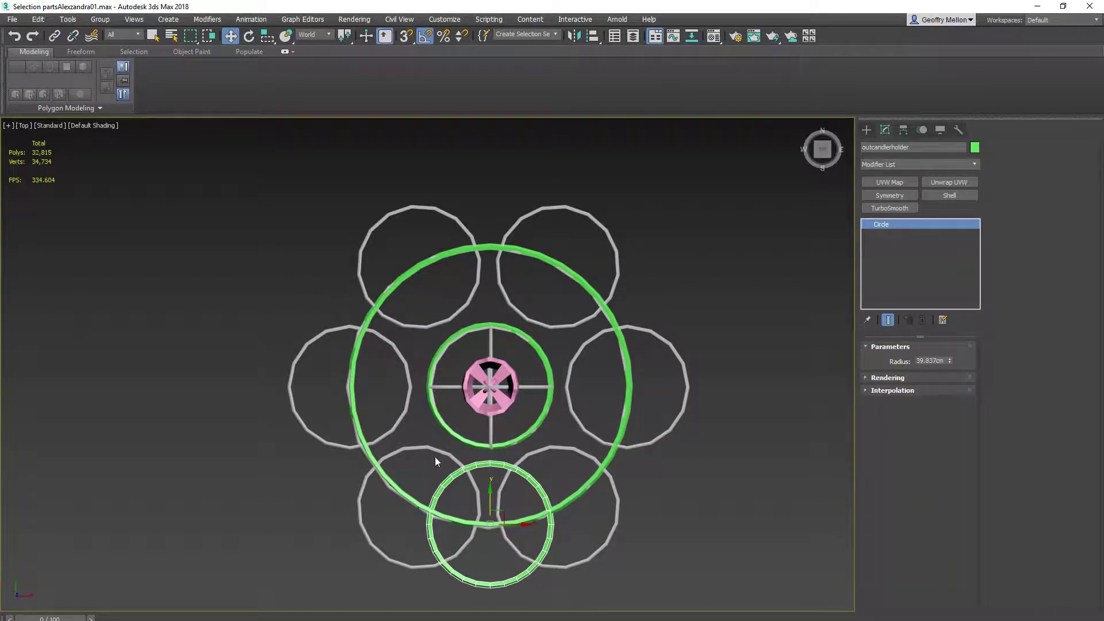
{"action": "middle_click_drag", "start_coordinate": [654, 478], "coordinate": [653, 395]}
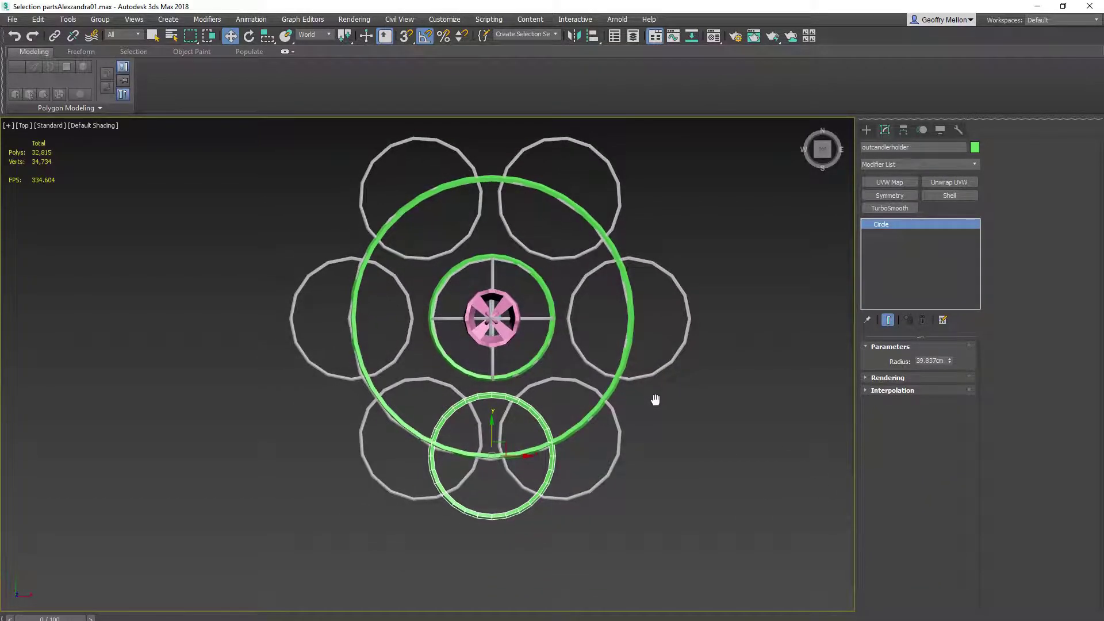
{"action": "left_click", "coordinate": [919, 391]}
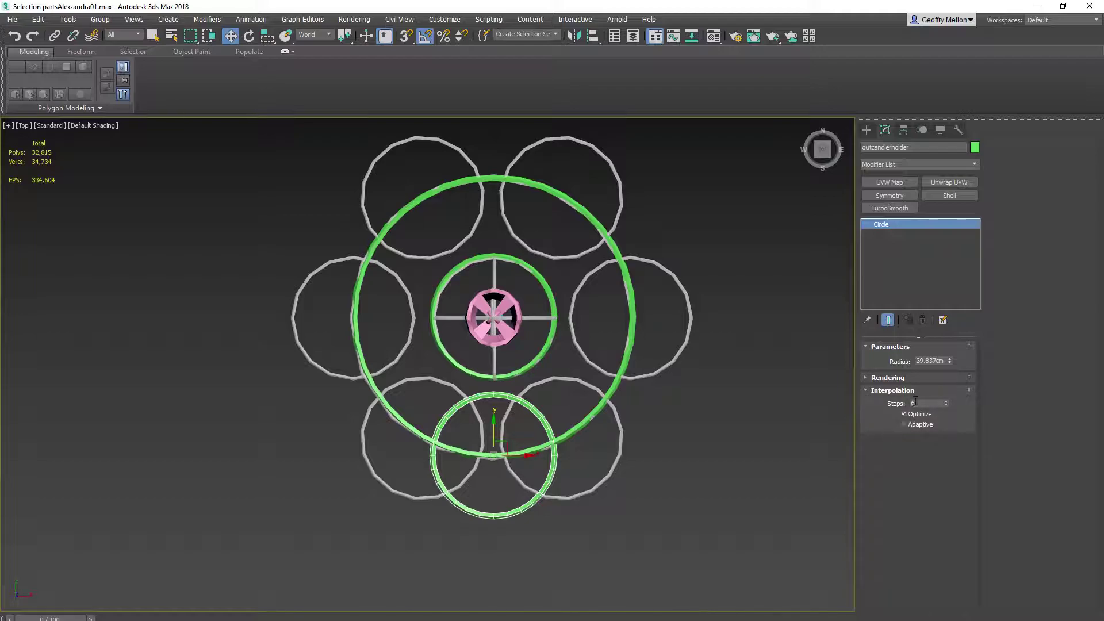
{"action": "left_click", "coordinate": [919, 390]}
{"action": "middle_click_drag", "start_coordinate": [432, 388], "coordinate": [422, 407]}
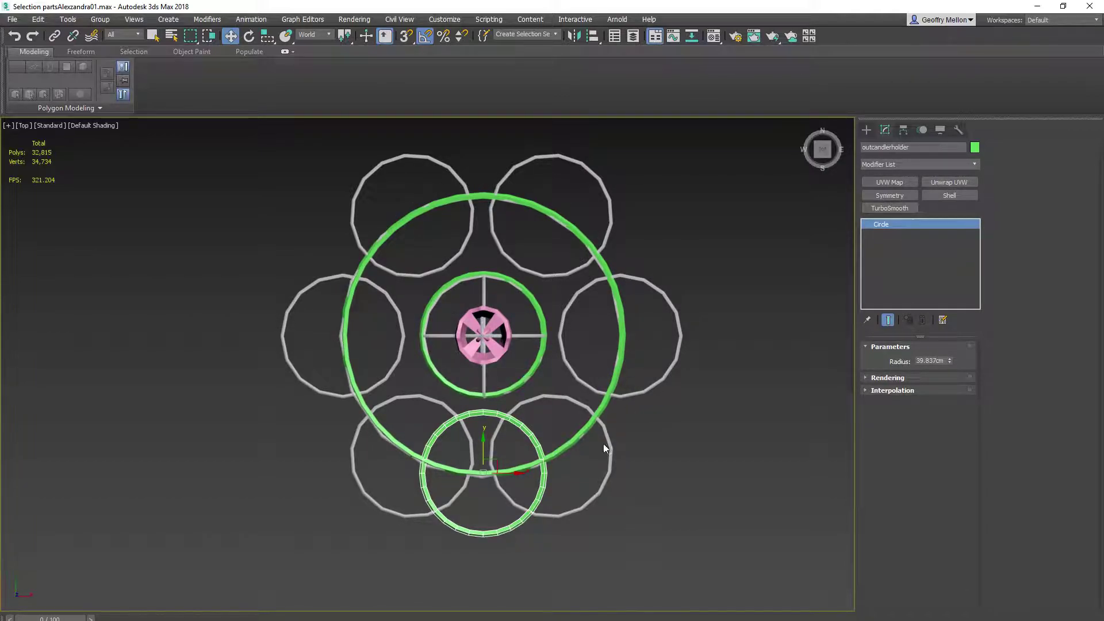
With Affect Pivot Only, align the outcandleholder ring's pivot to the inner ring's centre
{"action": "left_click", "coordinate": [903, 131]}
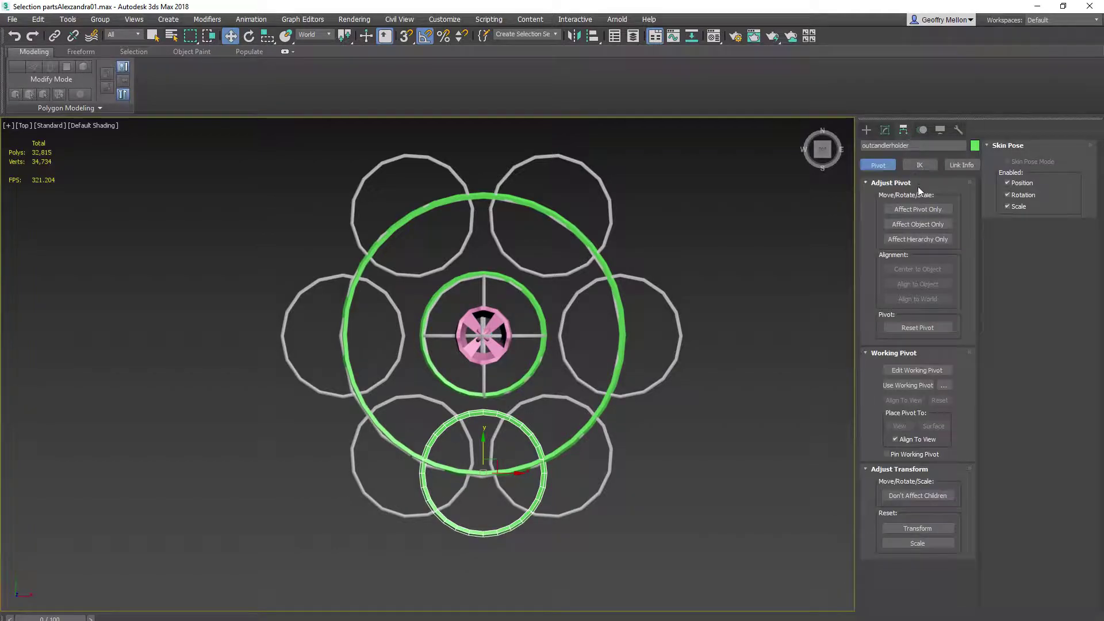
{"action": "left_click", "coordinate": [917, 208]}
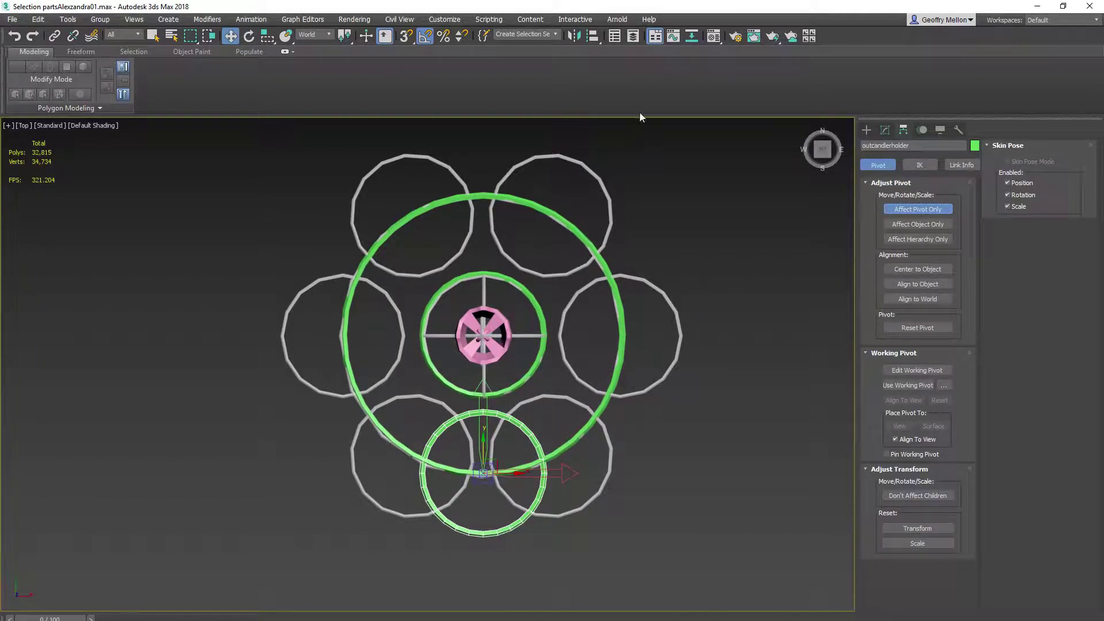
{"action": "left_click", "coordinate": [594, 37]}
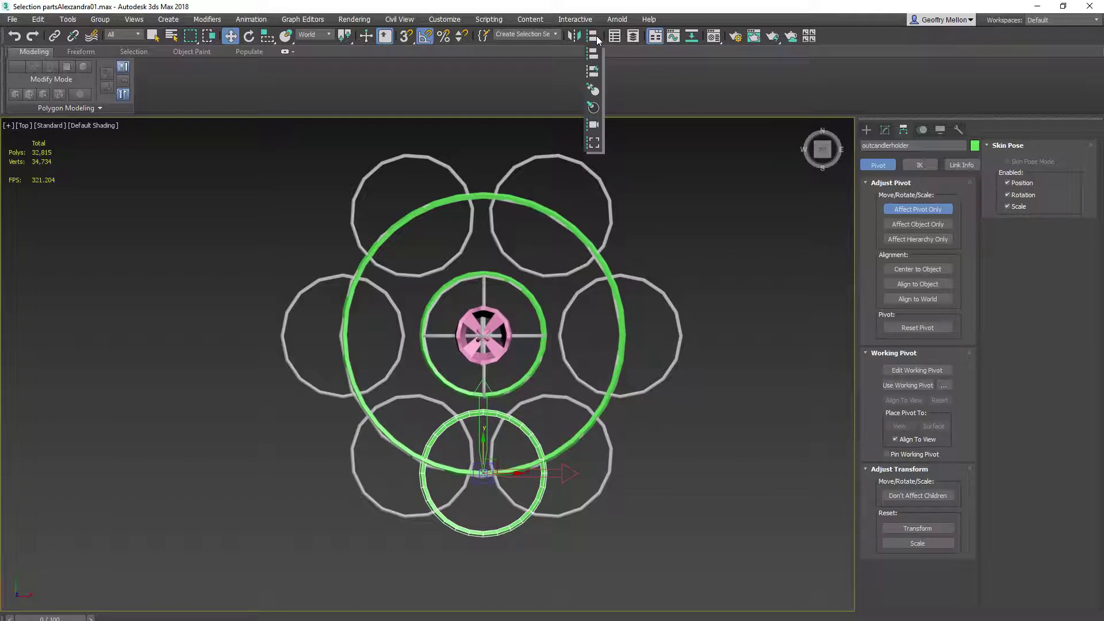
{"action": "left_click", "coordinate": [598, 70]}
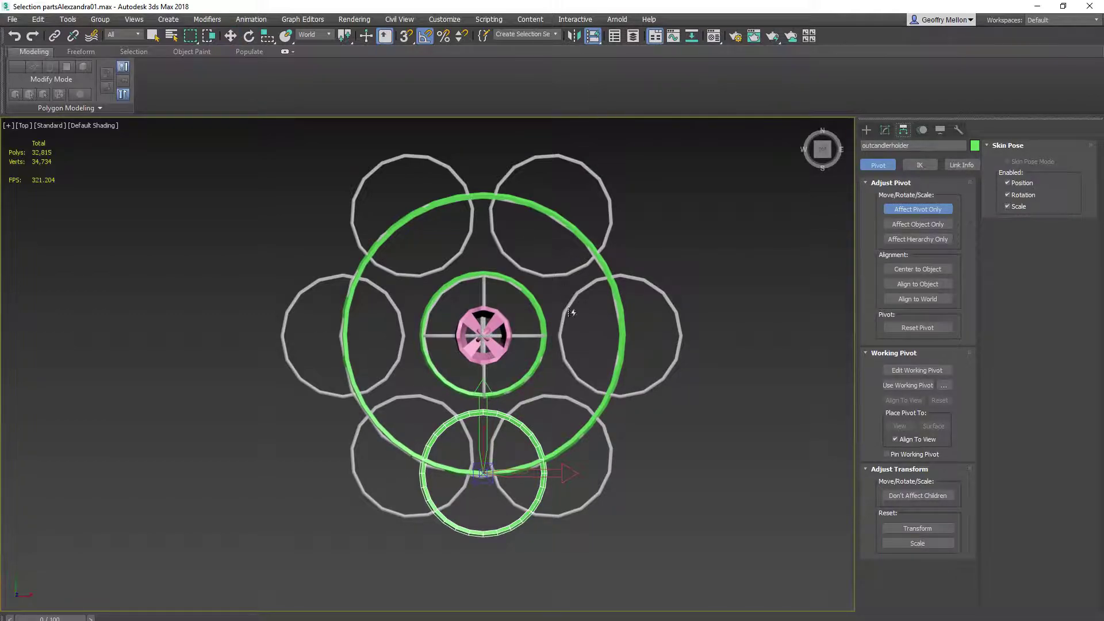
{"action": "left_click", "coordinate": [527, 376]}
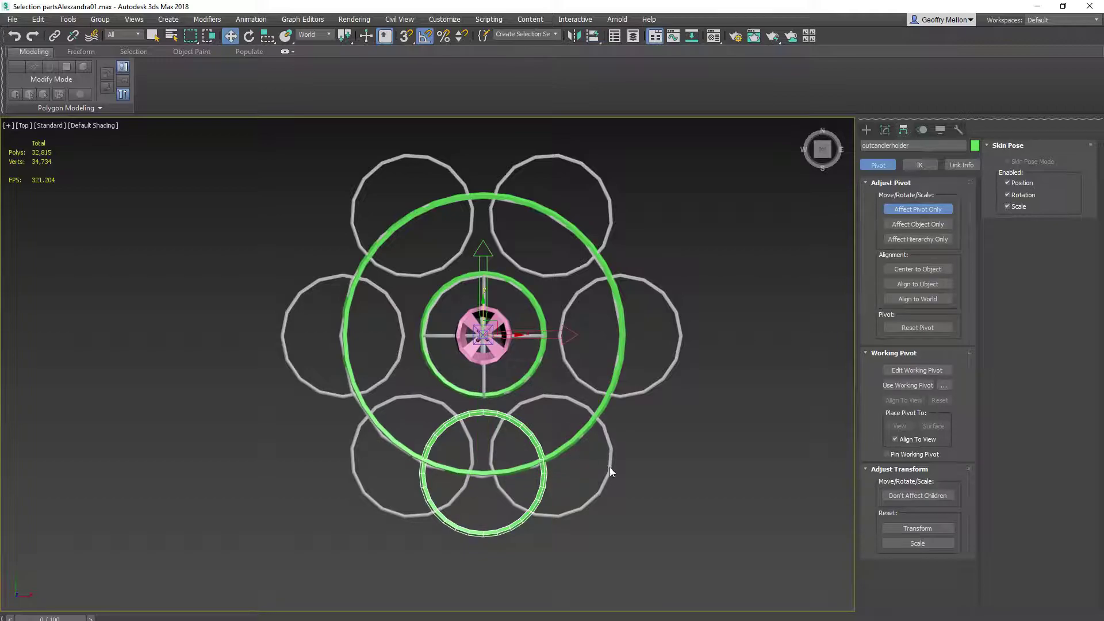
{"action": "middle_click_drag", "start_coordinate": [624, 436], "coordinate": [567, 356], "text": "alt"}
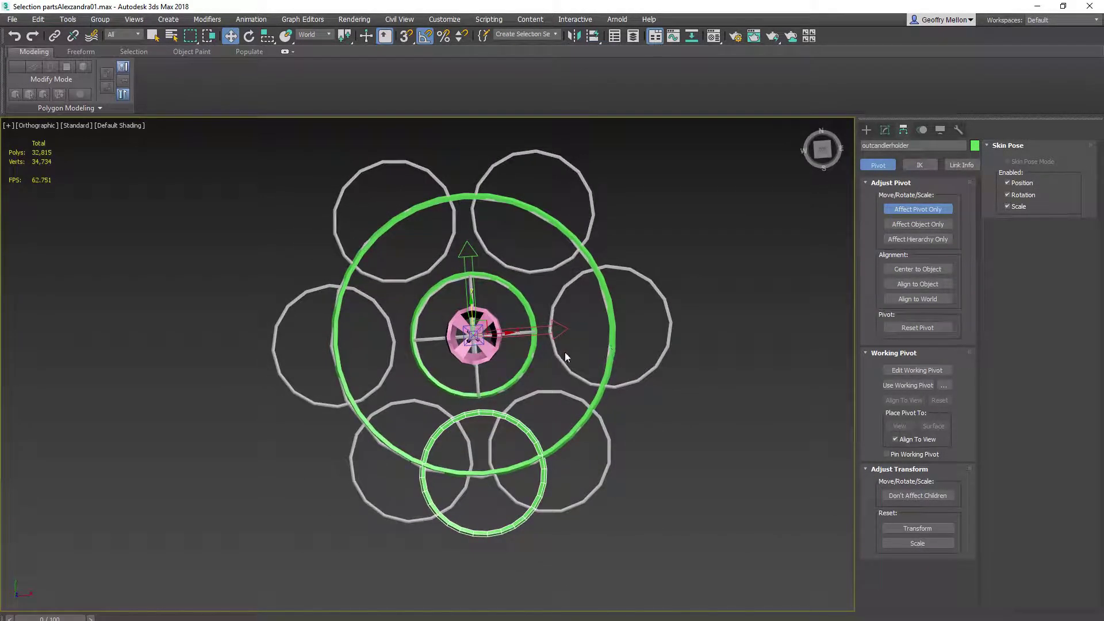
{"action": "key", "text": "t"}
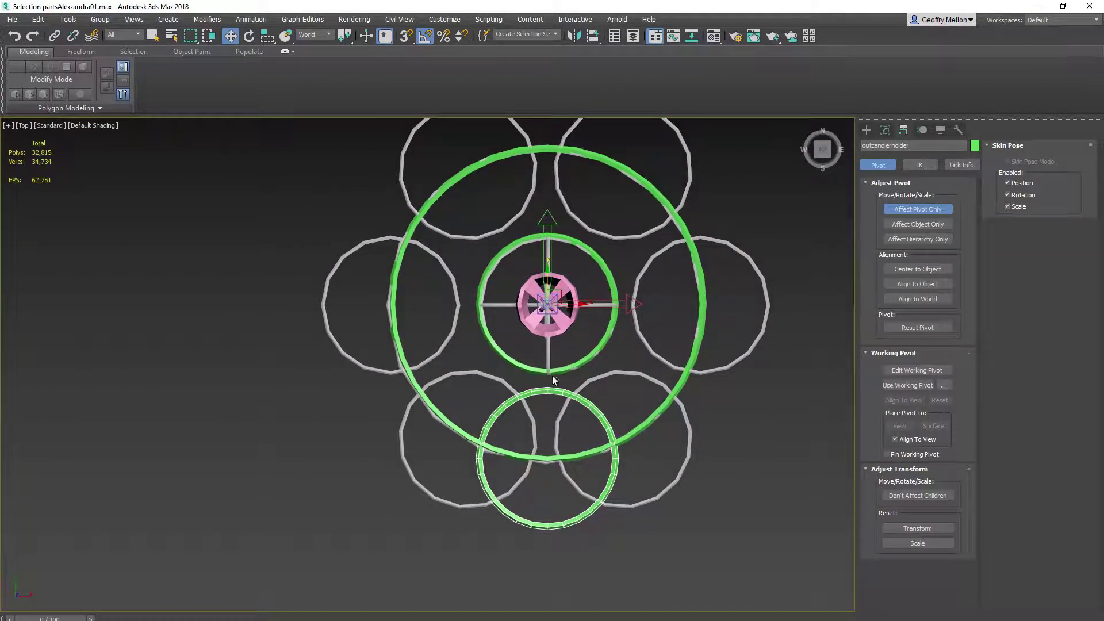
{"action": "middle_click_drag", "start_coordinate": [547, 433], "coordinate": [518, 452]}
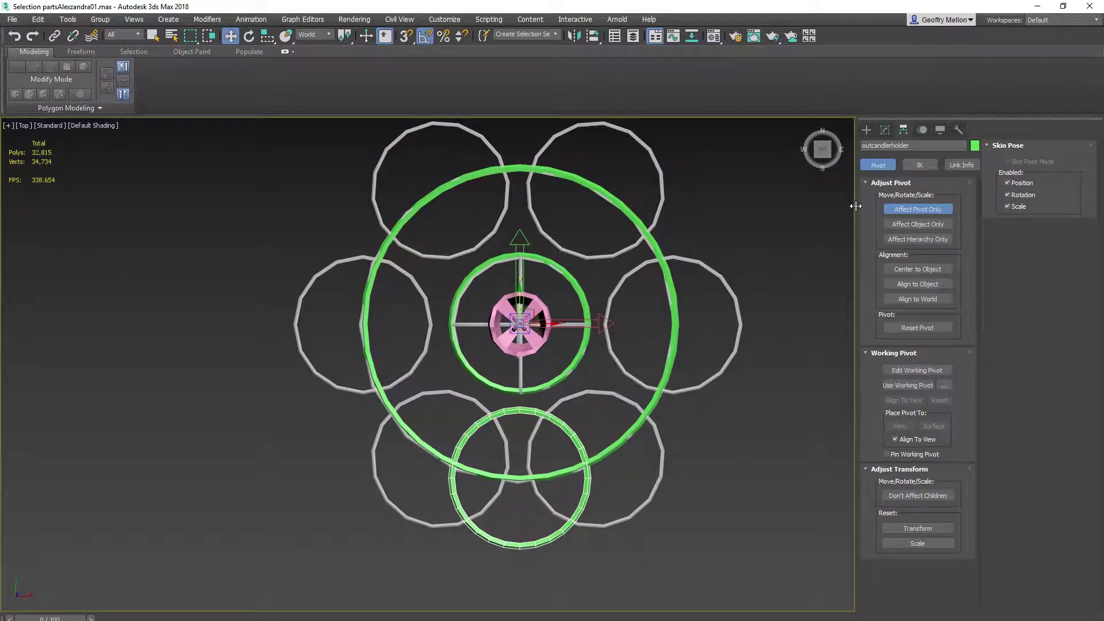
{"action": "left_click", "coordinate": [899, 209]}
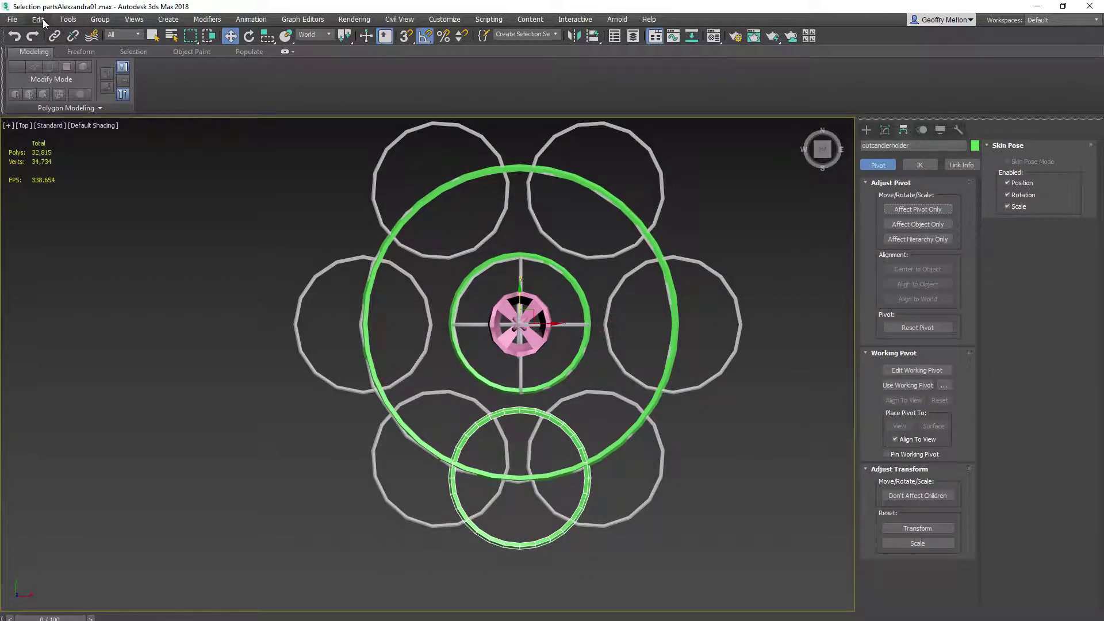
Open the Tools > Array dialog, move it aside and enable Preview
{"action": "left_click", "coordinate": [73, 19]}
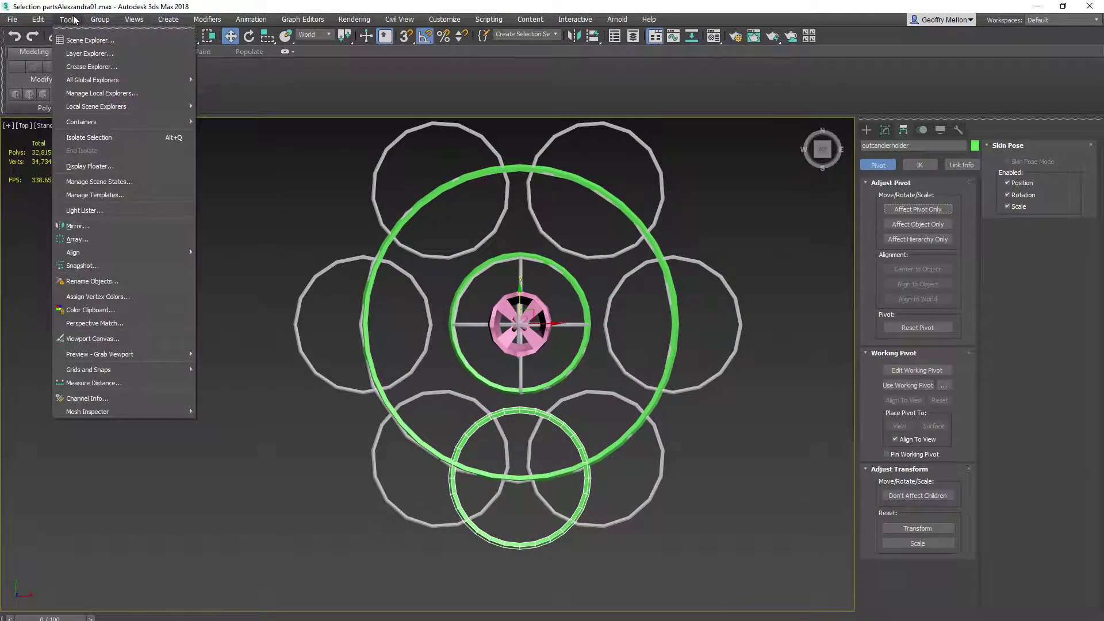
{"action": "left_click", "coordinate": [74, 20]}
{"action": "left_click", "coordinate": [64, 20]}
{"action": "left_click", "coordinate": [76, 238]}
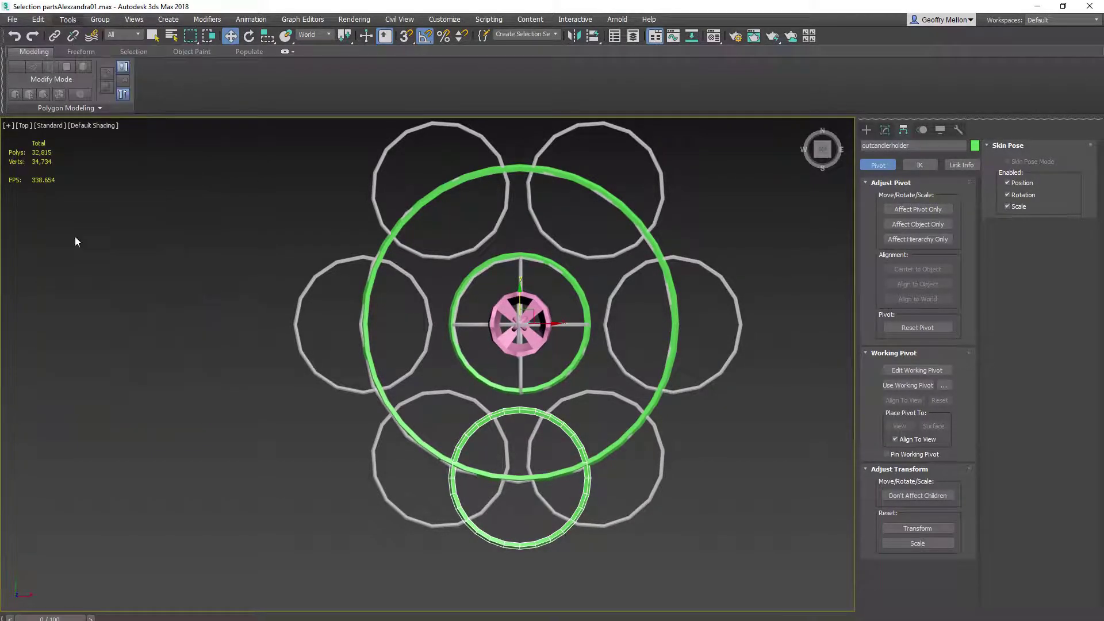
{"action": "left_click_drag", "start_coordinate": [470, 237], "coordinate": [814, 339]}
{"action": "middle_click_drag", "start_coordinate": [619, 380], "coordinate": [531, 373]}
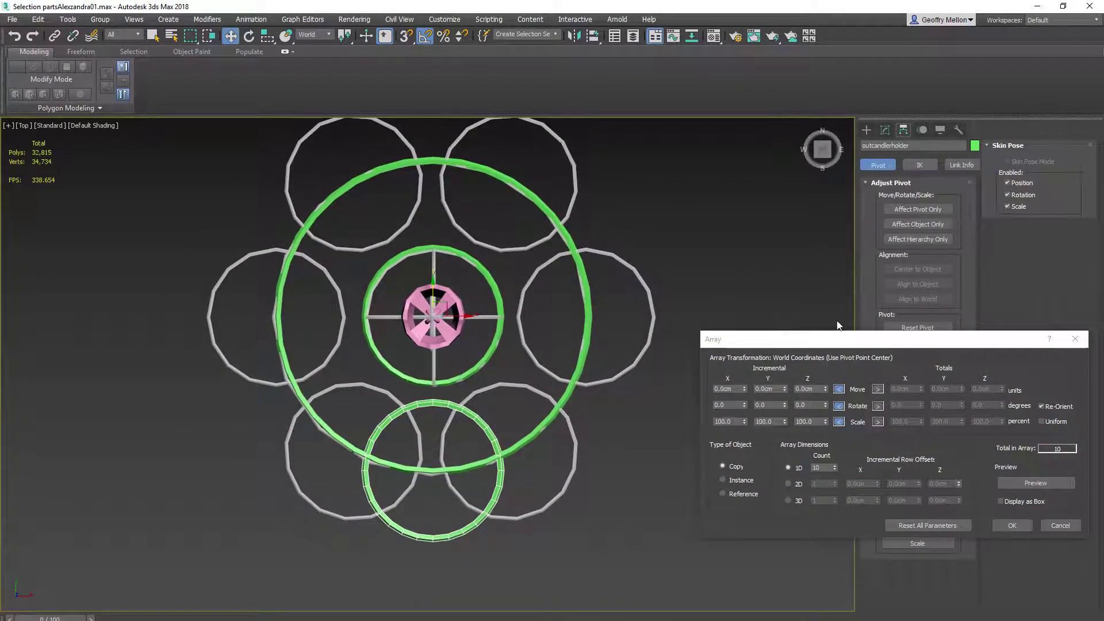
{"action": "left_click_drag", "start_coordinate": [835, 345], "coordinate": [689, 139]}
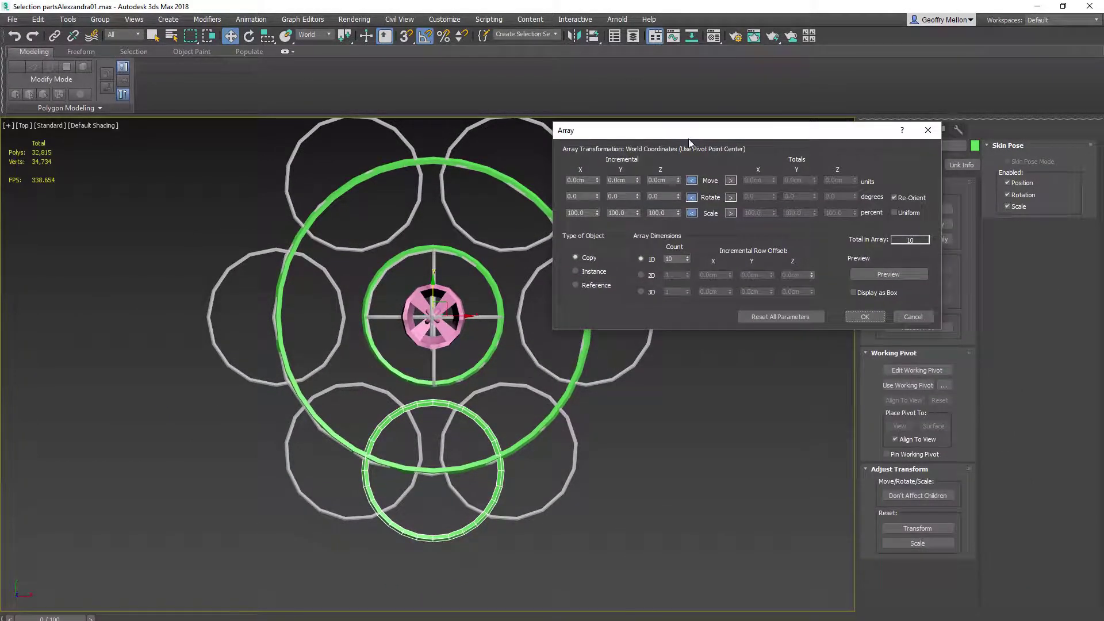
{"action": "left_click", "coordinate": [907, 273]}
{"action": "middle_click_drag", "start_coordinate": [448, 348], "coordinate": [421, 390]}
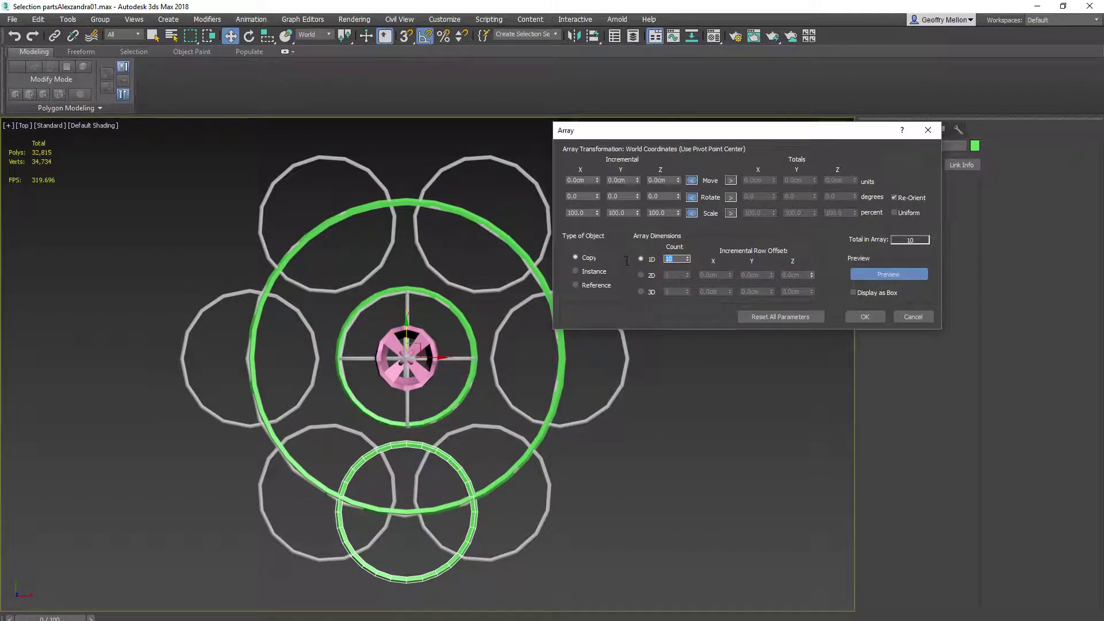
Set the array's 1D Count to 6
{"action": "double_click", "coordinate": [679, 260]}
{"action": "type", "text": "6"}
{"action": "key", "text": "Return"}
{"action": "middle_click_drag", "start_coordinate": [621, 374], "coordinate": [586, 385]}
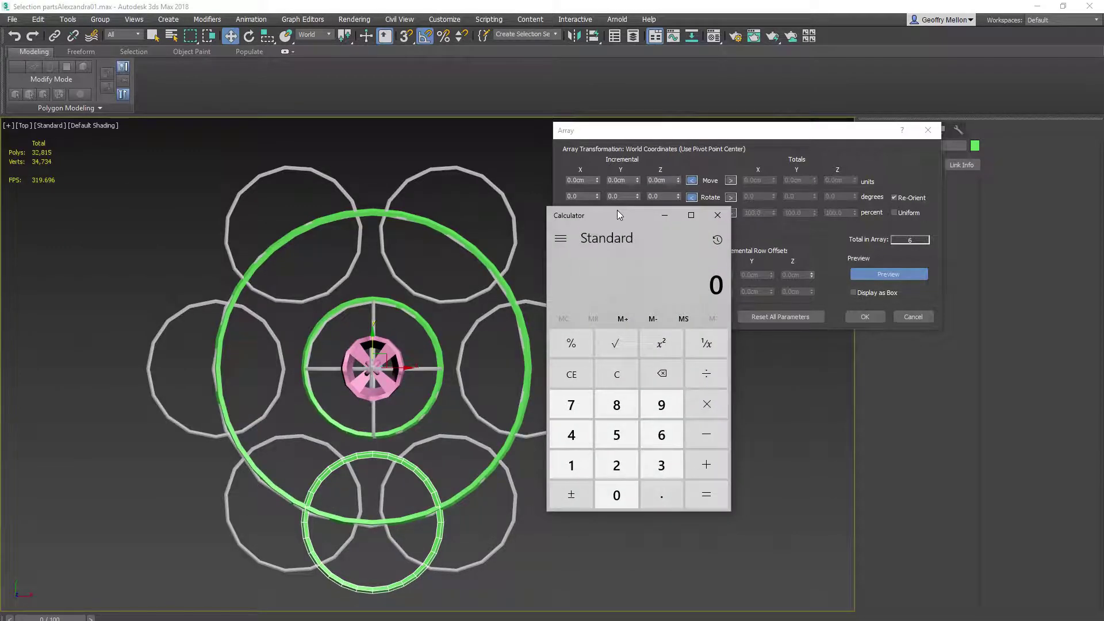
Work out 360/6 = 60 in Calculator, then leave it
{"action": "type", "text": "6/360"}
{"action": "key", "text": "Return"}
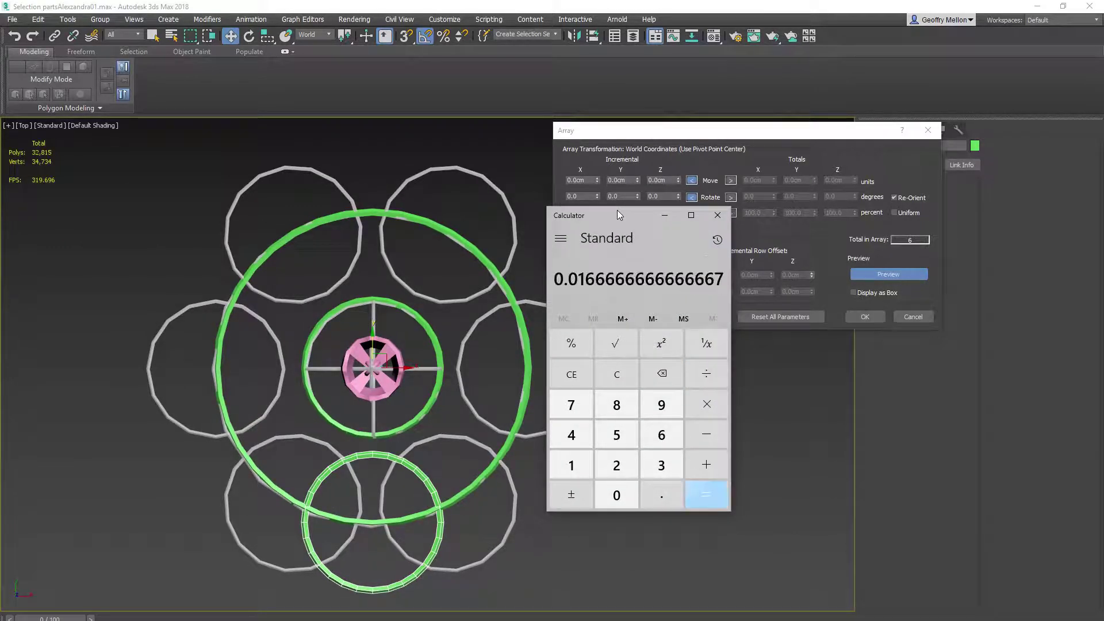
{"action": "key", "text": "Escape"}
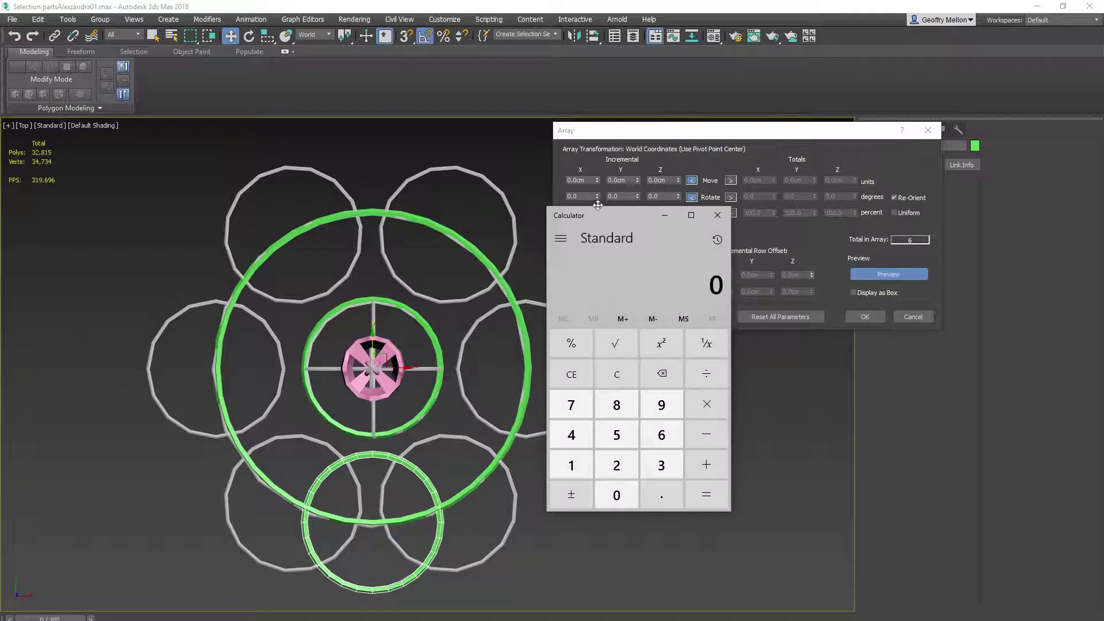
{"action": "type", "text": "360/6"}
{"action": "key", "text": "Return"}
{"action": "key", "text": "alt+Tab"}
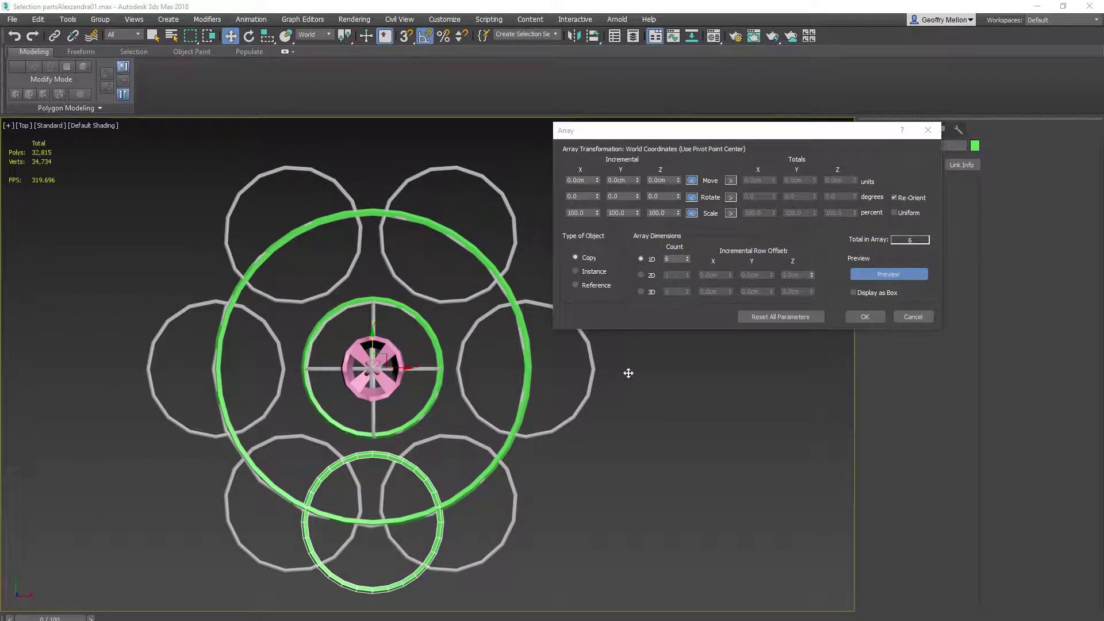
Set the array's Incremental Rotate Z to 60 and inspect the previewed copies
{"action": "double_click", "coordinate": [664, 196]}
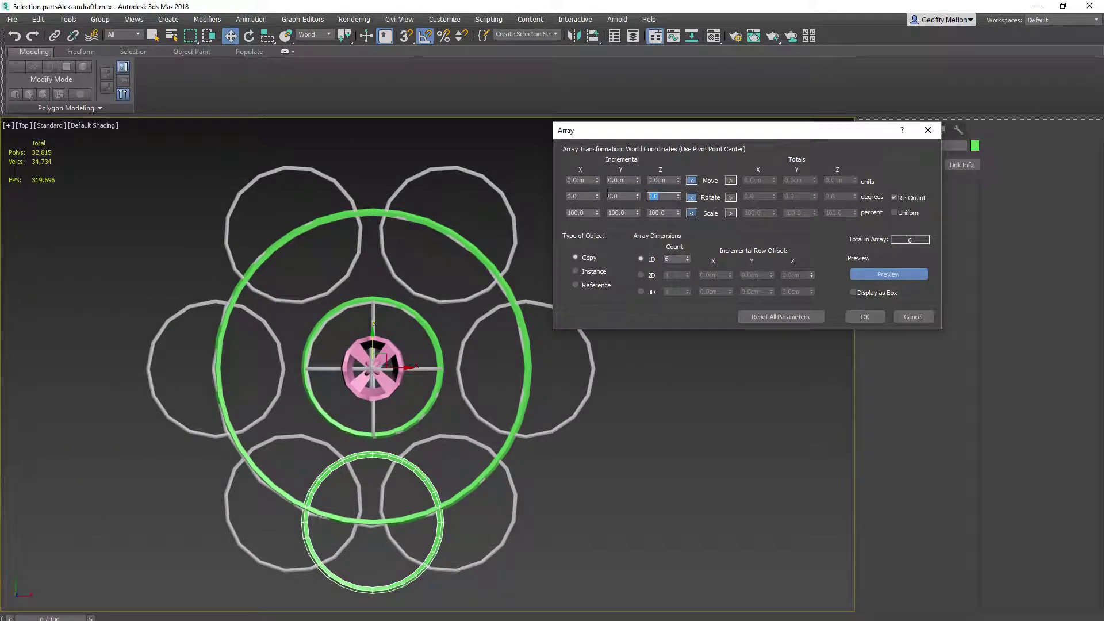
{"action": "type", "text": "60"}
{"action": "key", "text": "Return"}
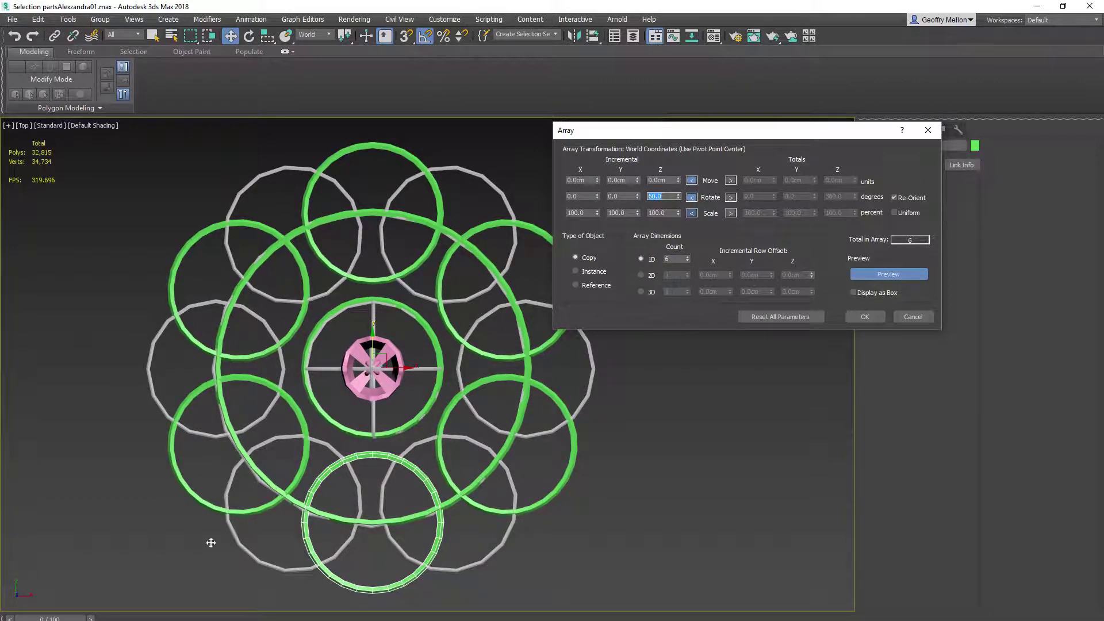
{"action": "mouse_move", "coordinate": [325, 394]}
{"action": "middle_mouse_down"}
{"action": "mouse_move", "coordinate": [349, 390]}
{"action": "mouse_move", "coordinate": [339, 401]}
{"action": "middle_mouse_up"}
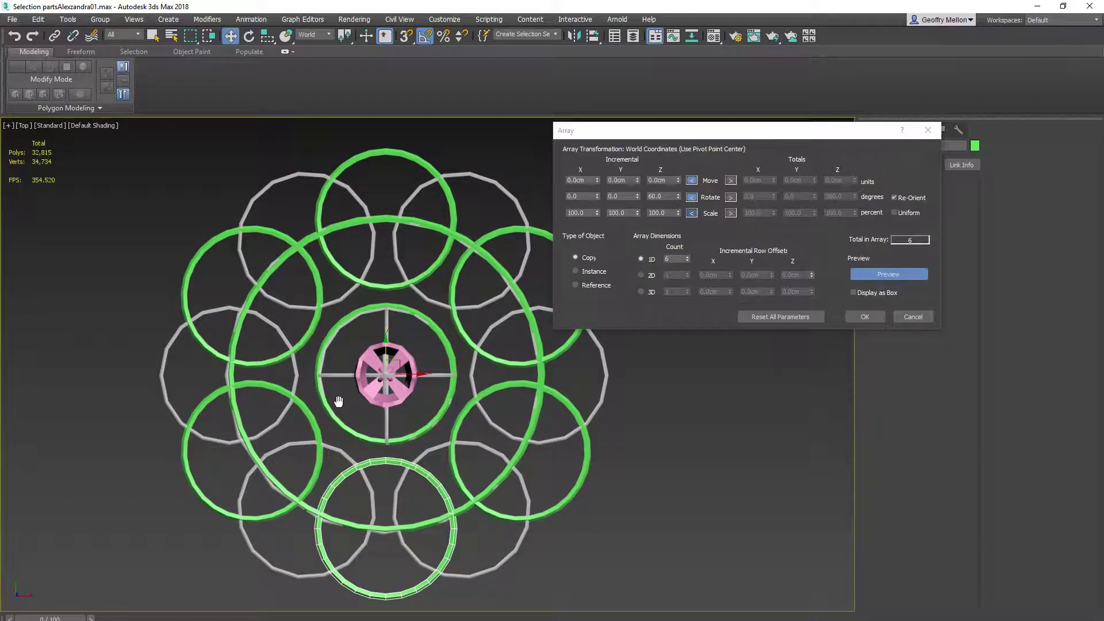
{"action": "middle_click_drag", "start_coordinate": [339, 401], "coordinate": [342, 410]}
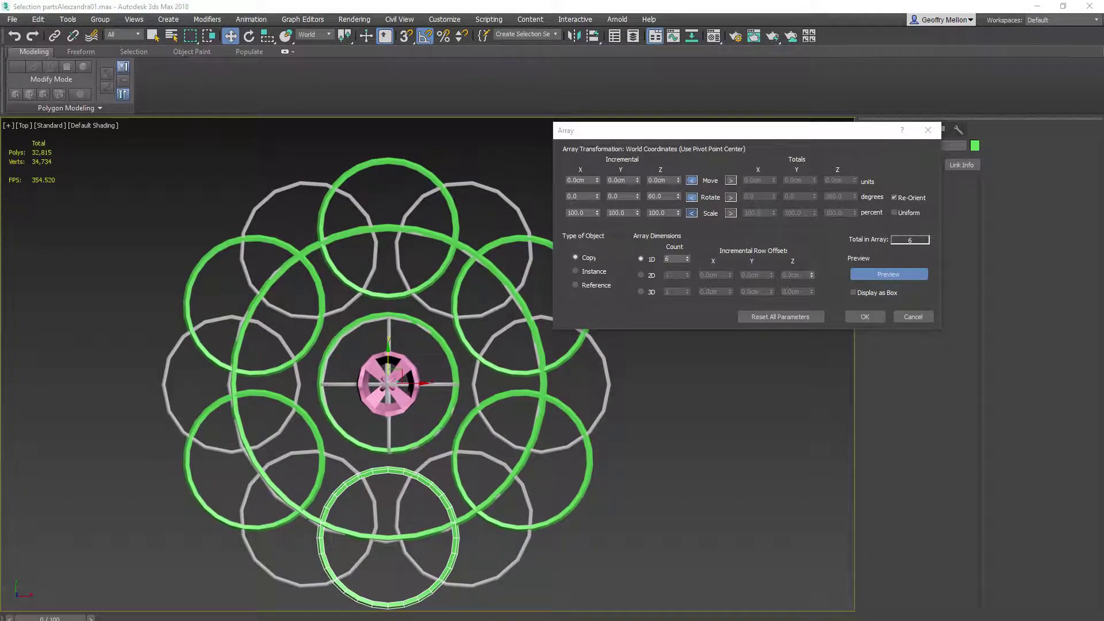
{"action": "mouse_move", "coordinate": [461, 449]}
{"action": "middle_mouse_down"}
{"action": "mouse_move", "coordinate": [444, 445]}
{"action": "mouse_move", "coordinate": [461, 455]}
{"action": "middle_mouse_up"}
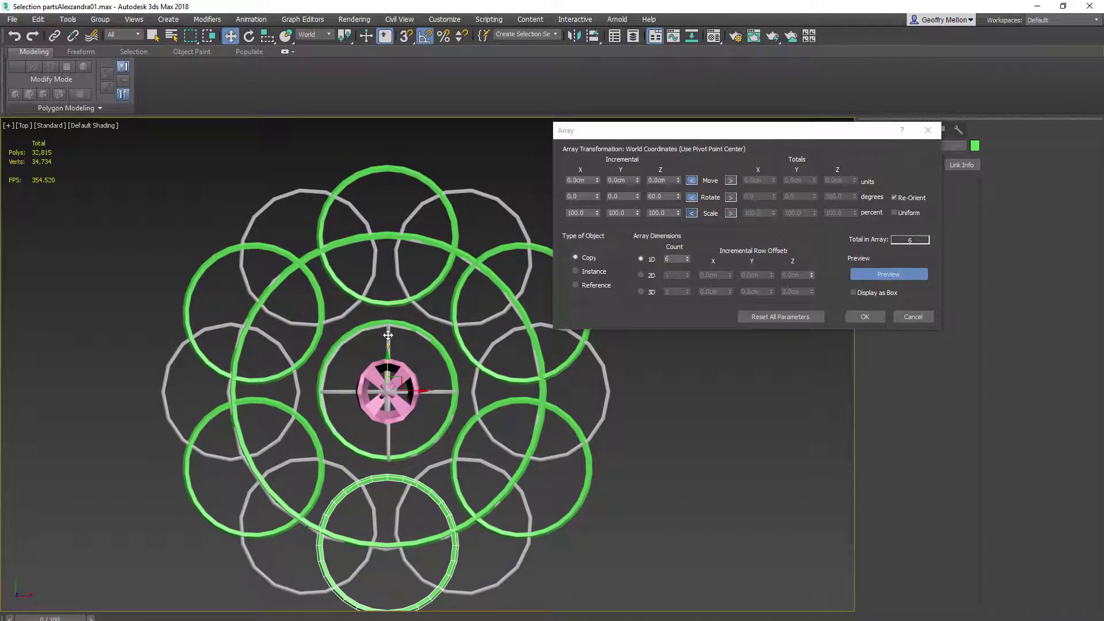
Check the preview in wireframe (F3), then cancel the array
{"action": "key", "text": "F3"}
{"action": "middle_click_drag", "start_coordinate": [366, 373], "coordinate": [436, 424]}
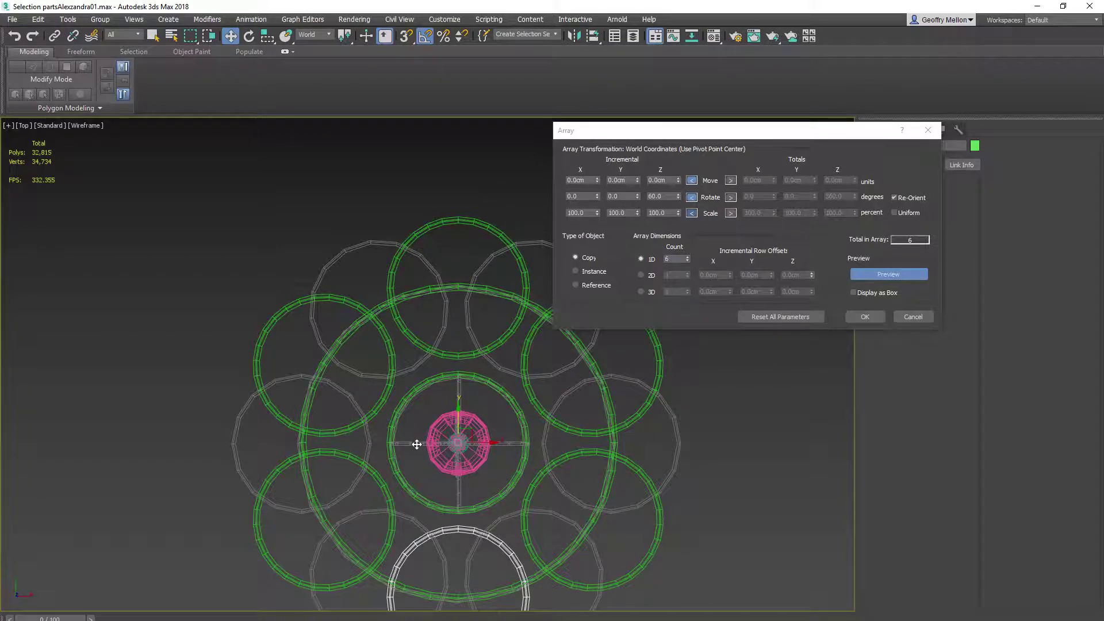
{"action": "middle_click_drag", "start_coordinate": [413, 444], "coordinate": [344, 364]}
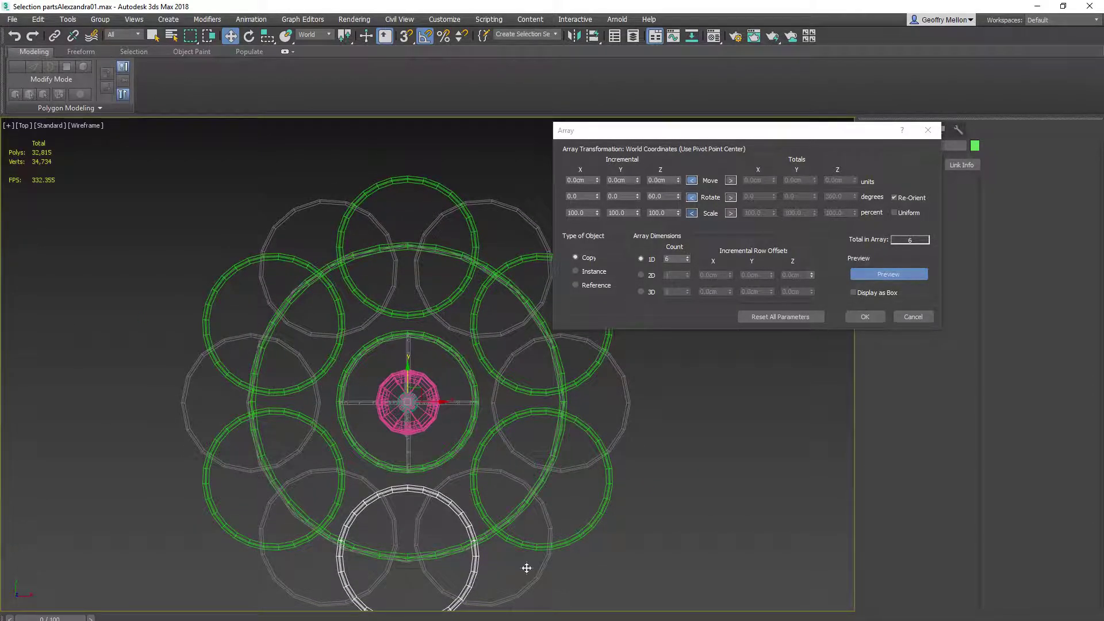
{"action": "middle_click_drag", "start_coordinate": [422, 440], "coordinate": [437, 313]}
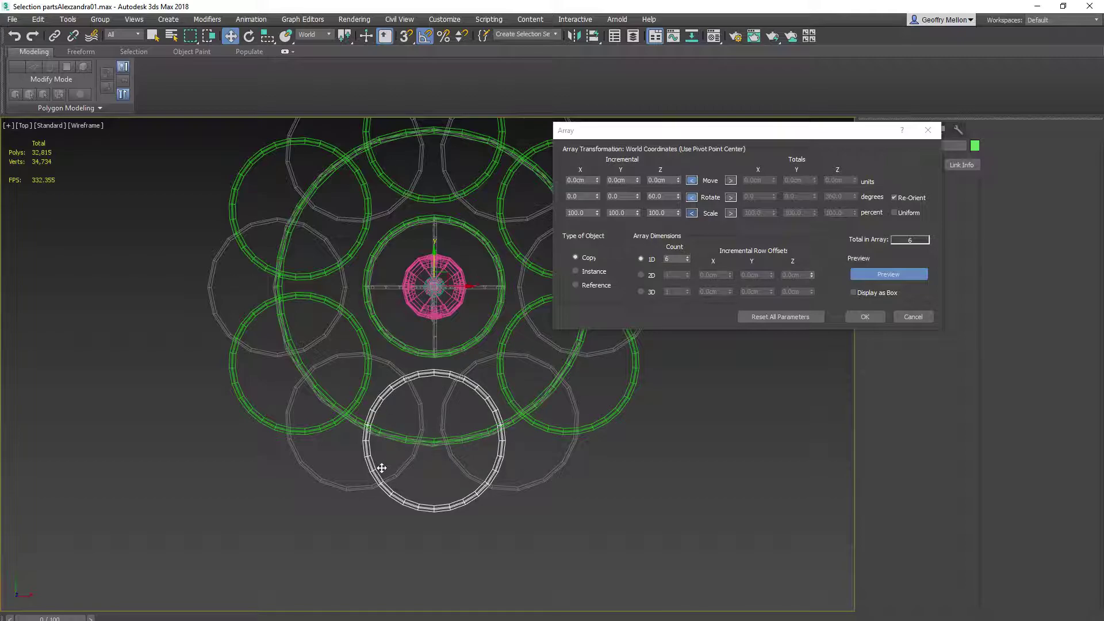
{"action": "middle_click_drag", "start_coordinate": [381, 468], "coordinate": [310, 452]}
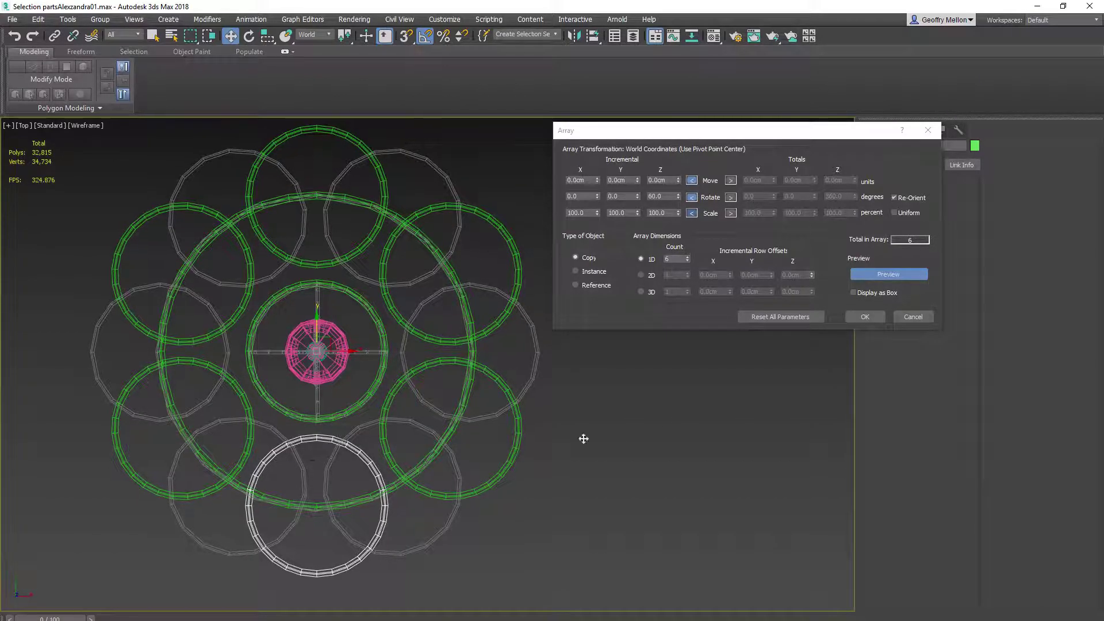
{"action": "left_click", "coordinate": [913, 317]}
{"action": "middle_click_drag", "start_coordinate": [418, 417], "coordinate": [523, 384]}
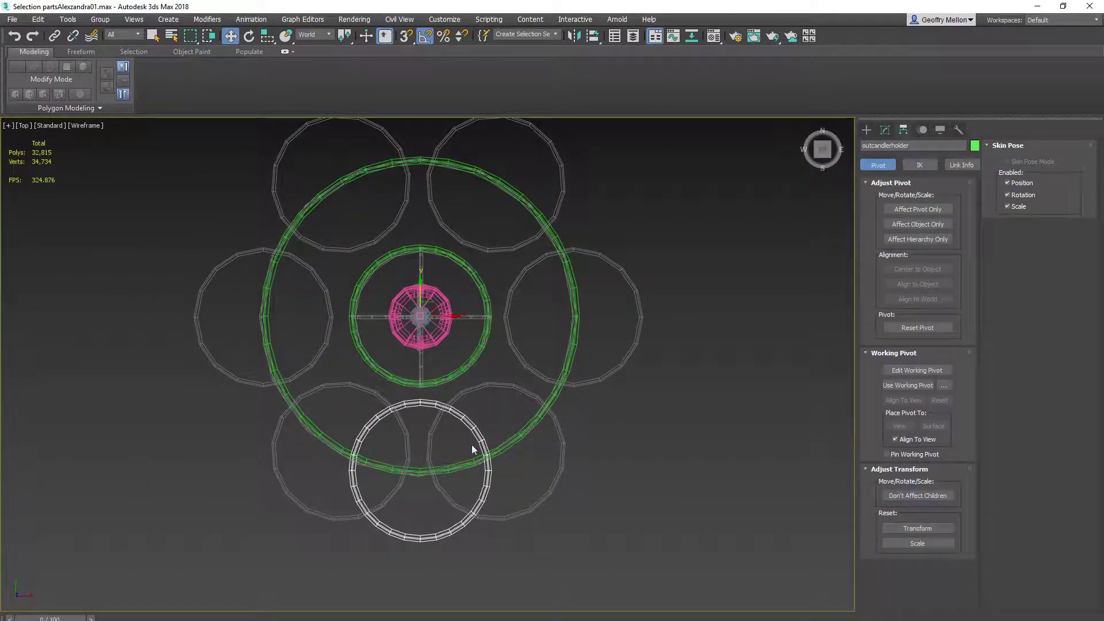
Set the large ring Circle002's radius to 90, then 85 cm
{"action": "left_click", "coordinate": [504, 444]}
{"action": "left_click", "coordinate": [886, 132]}
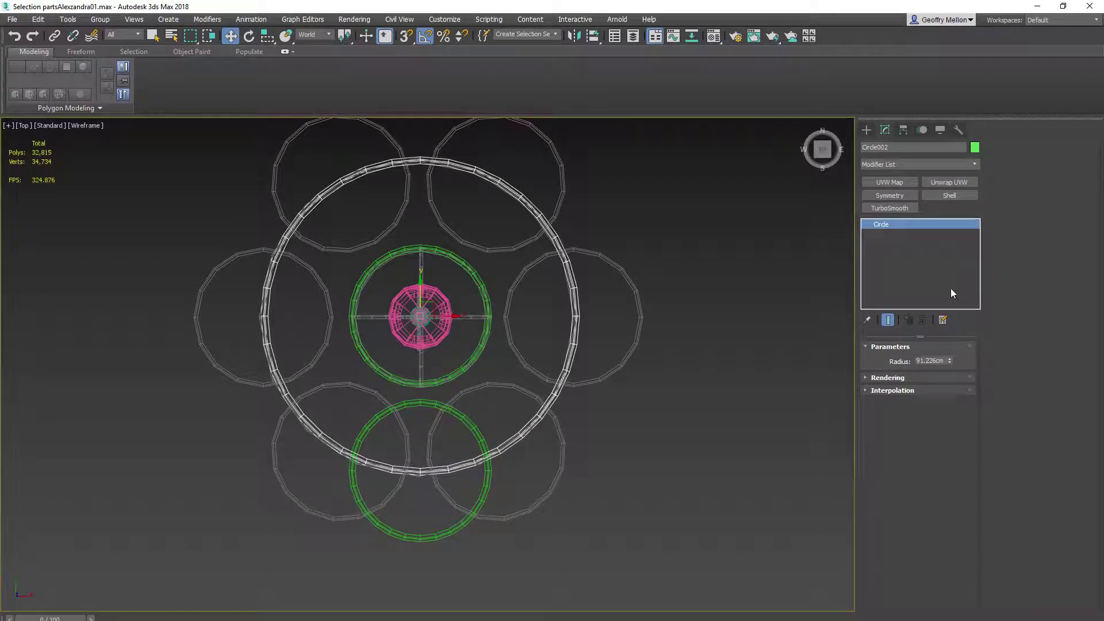
{"action": "double_click", "coordinate": [945, 362]}
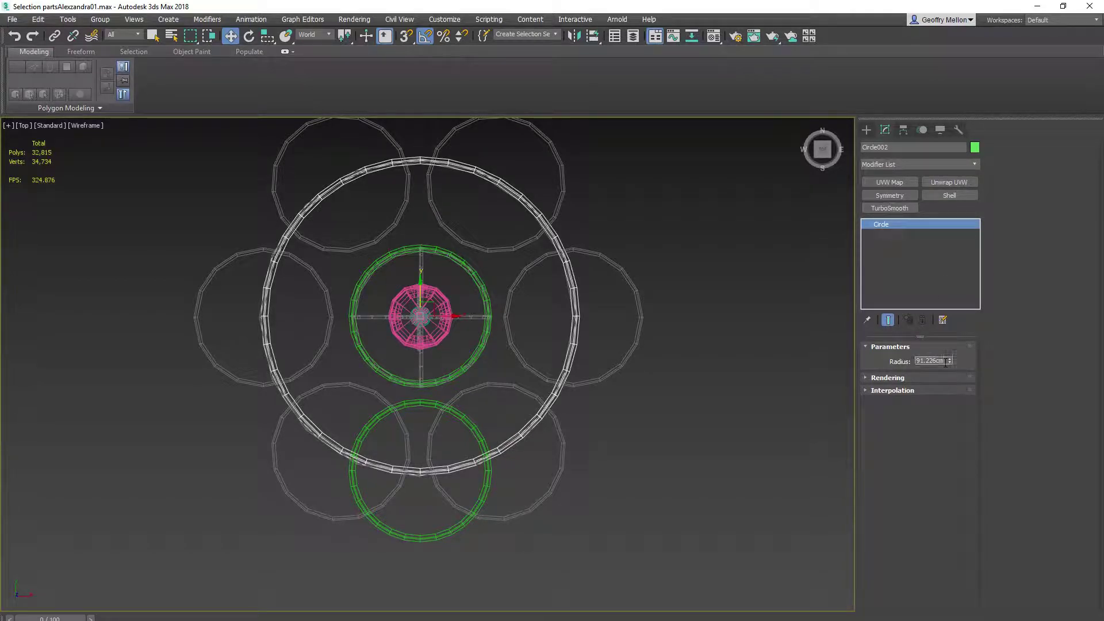
{"action": "type", "text": "90"}
{"action": "key", "text": "Return"}
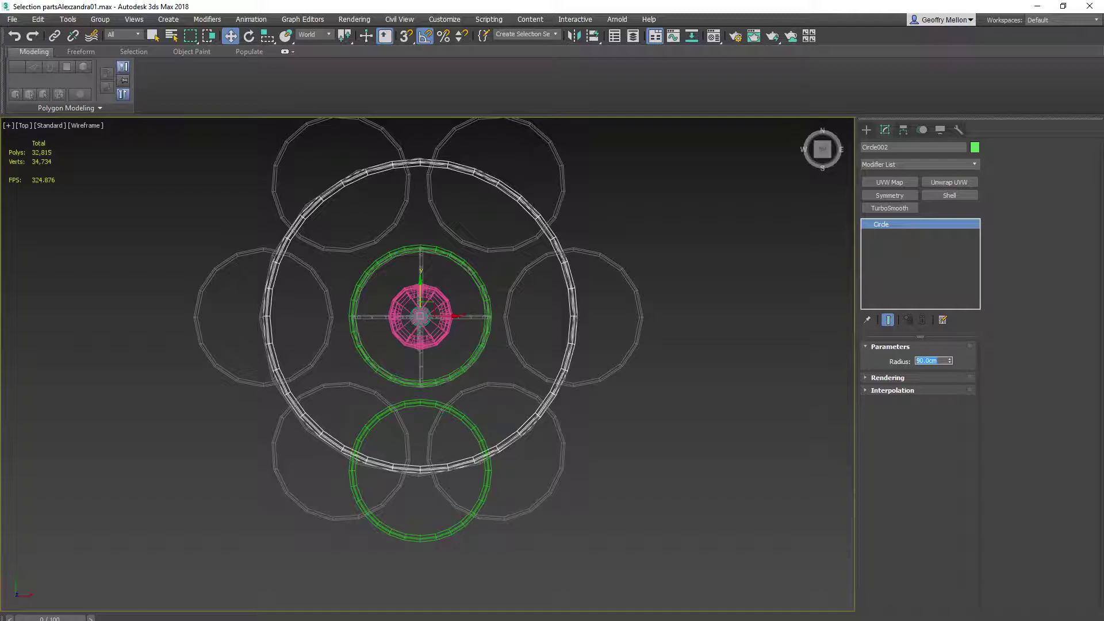
{"action": "type", "text": "85"}
{"action": "key", "text": "Return"}
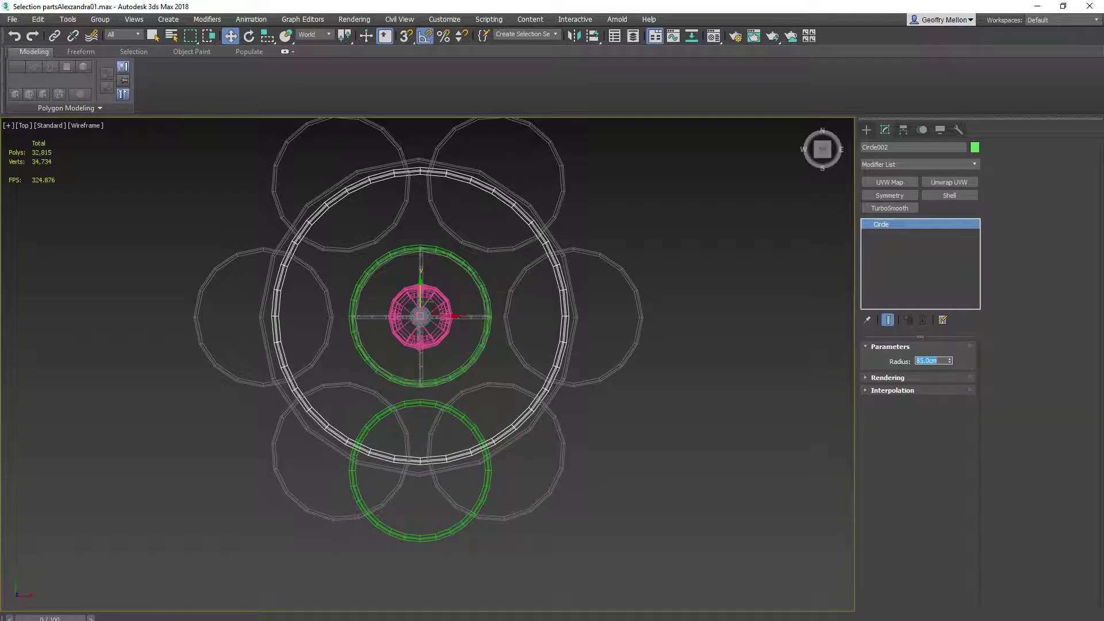
Shrink the outcandleholder ring to 35 cm radius and move it up slightly
{"action": "left_click", "coordinate": [430, 539]}
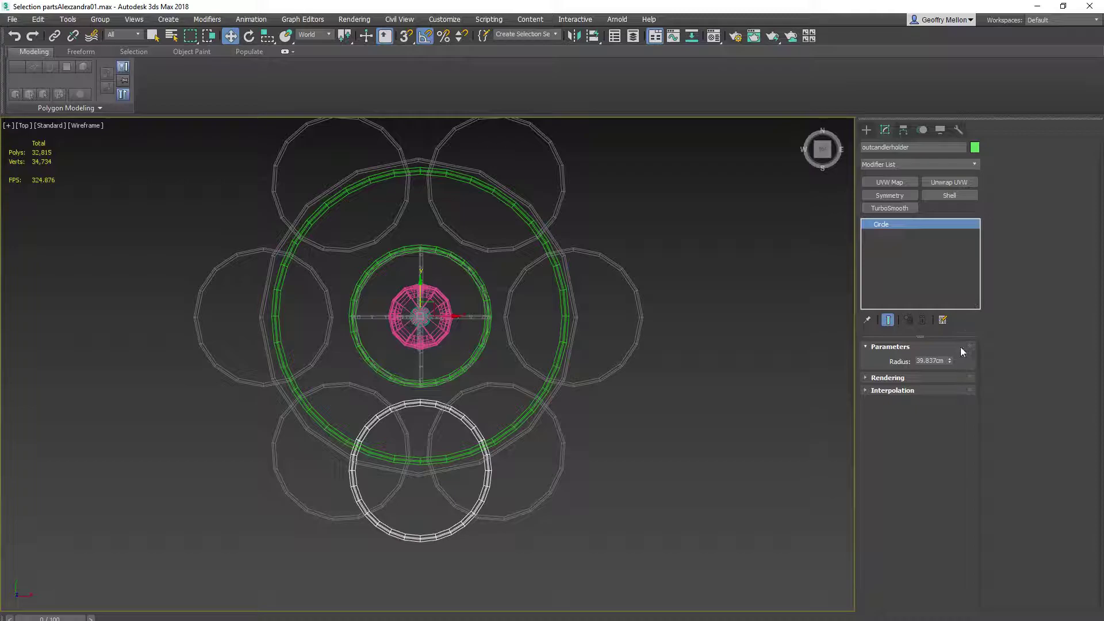
{"action": "double_click", "coordinate": [943, 360]}
{"action": "type", "text": "45"}
{"action": "key", "text": "Return"}
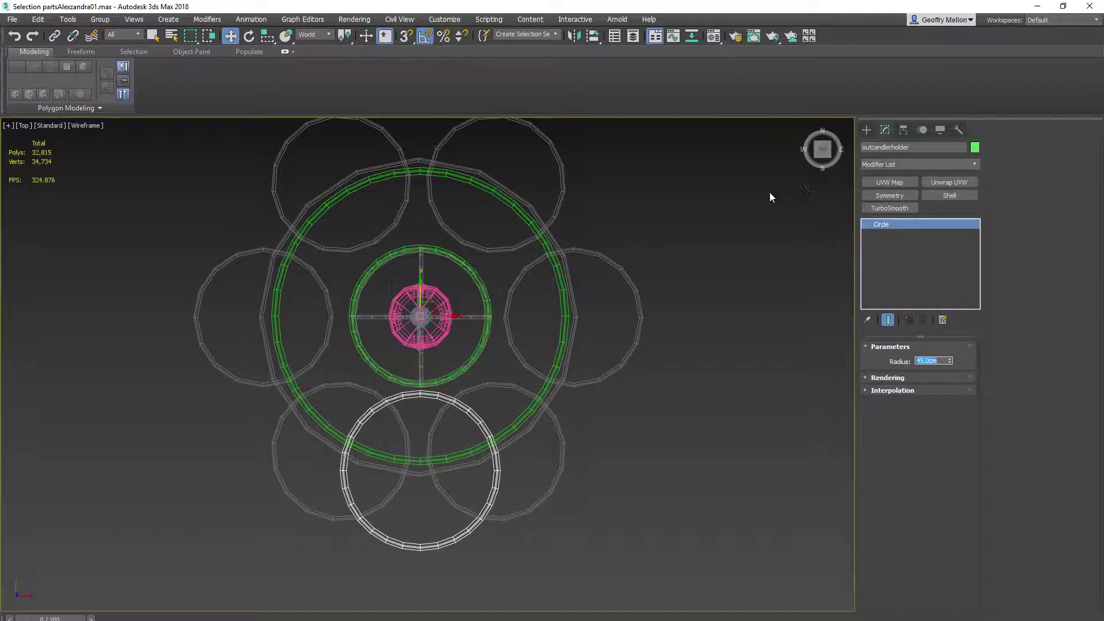
{"action": "mouse_move", "coordinate": [771, 195]}
{"action": "middle_mouse_down"}
{"action": "mouse_move", "coordinate": [724, 175]}
{"action": "mouse_move", "coordinate": [759, 179]}
{"action": "middle_mouse_up"}
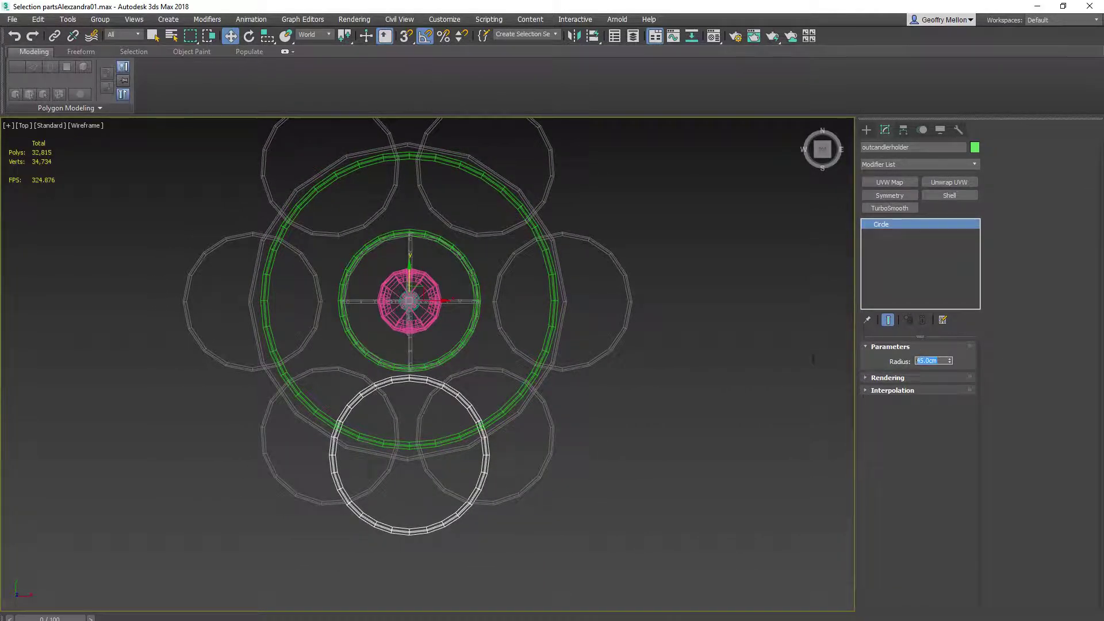
{"action": "type", "text": "35"}
{"action": "key", "text": "Return"}
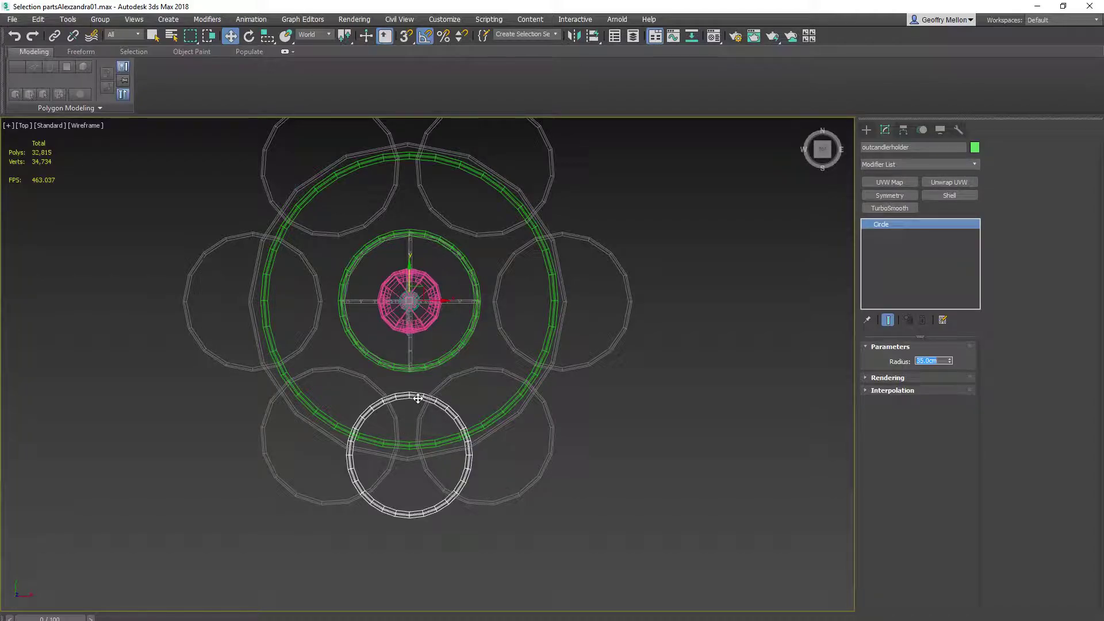
{"action": "left_click_drag", "start_coordinate": [418, 398], "coordinate": [416, 378]}
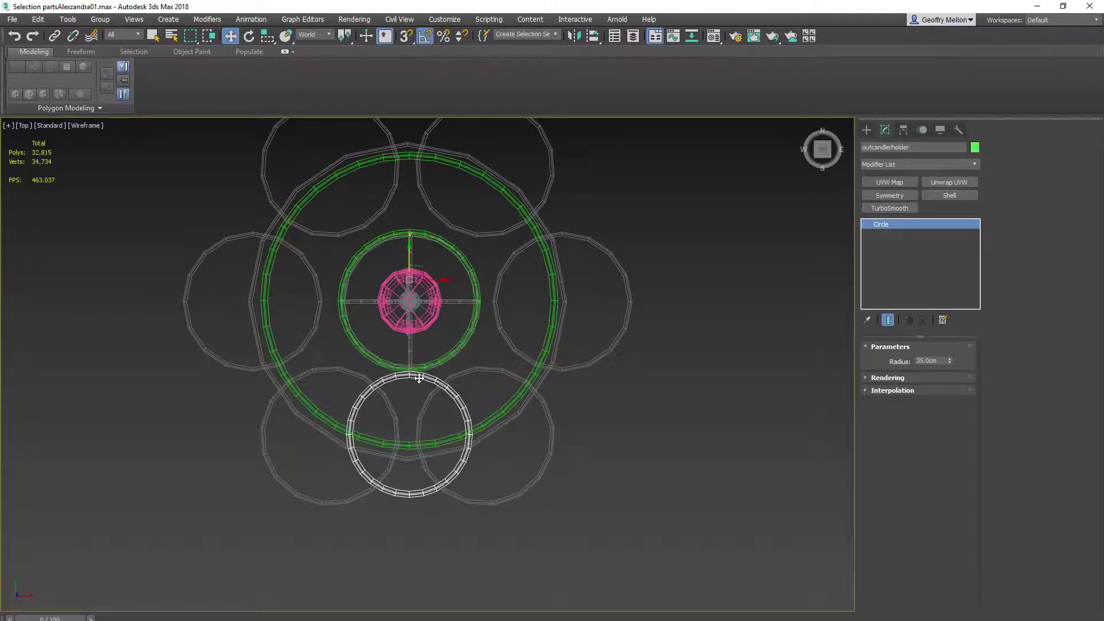
{"action": "left_click_drag", "start_coordinate": [418, 378], "coordinate": [420, 375]}
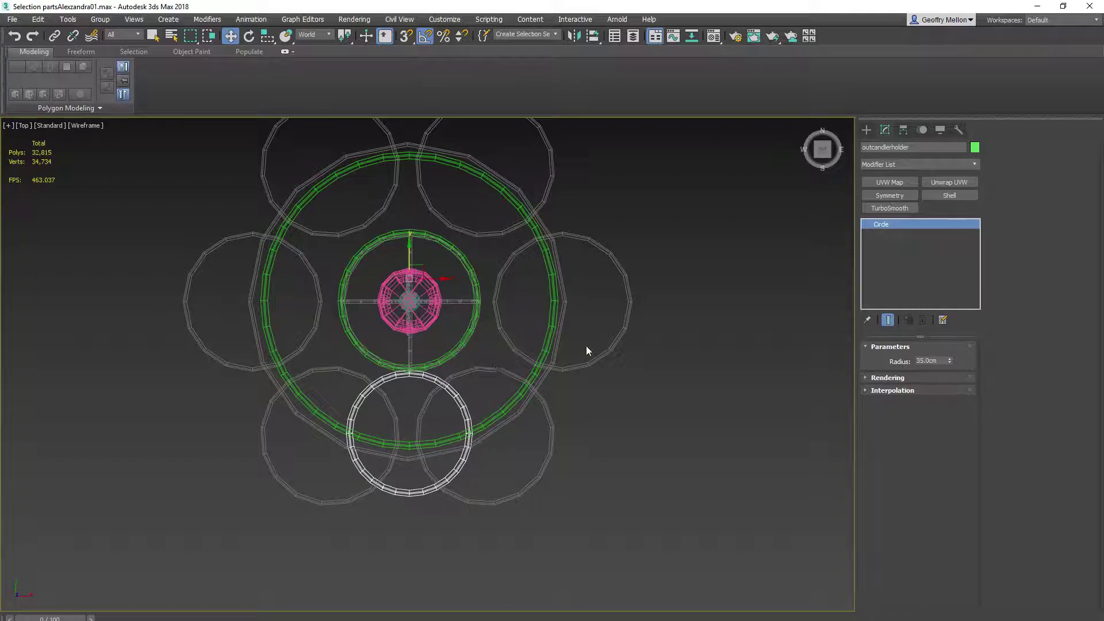
Toggle Affect Pivot Only on and off, then nudge the small ring slightly down
{"action": "left_click", "coordinate": [903, 130]}
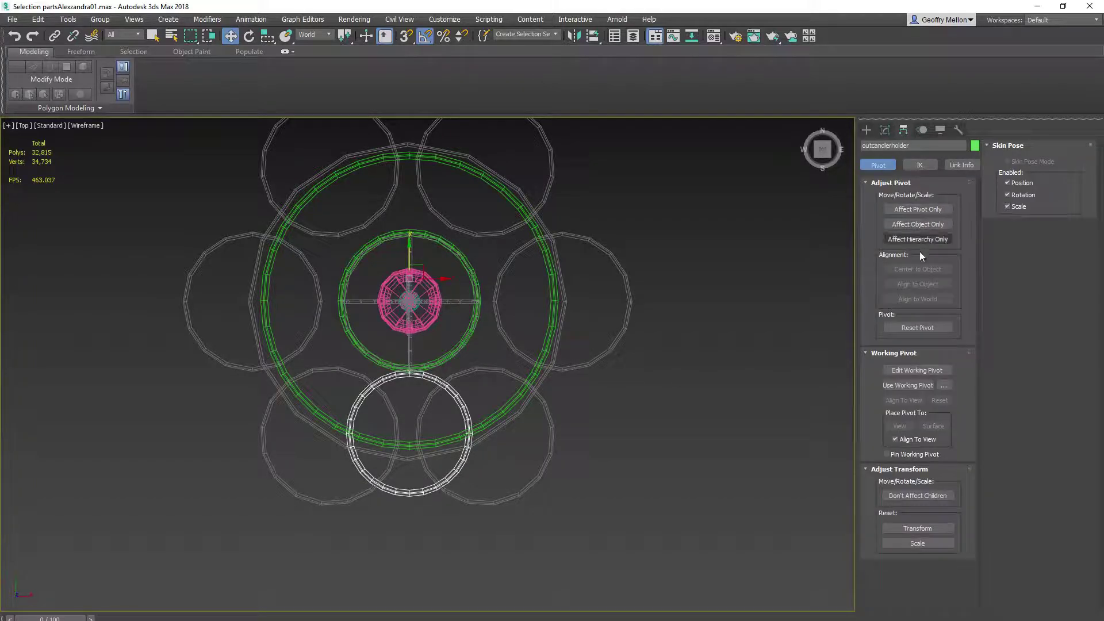
{"action": "left_click", "coordinate": [900, 209]}
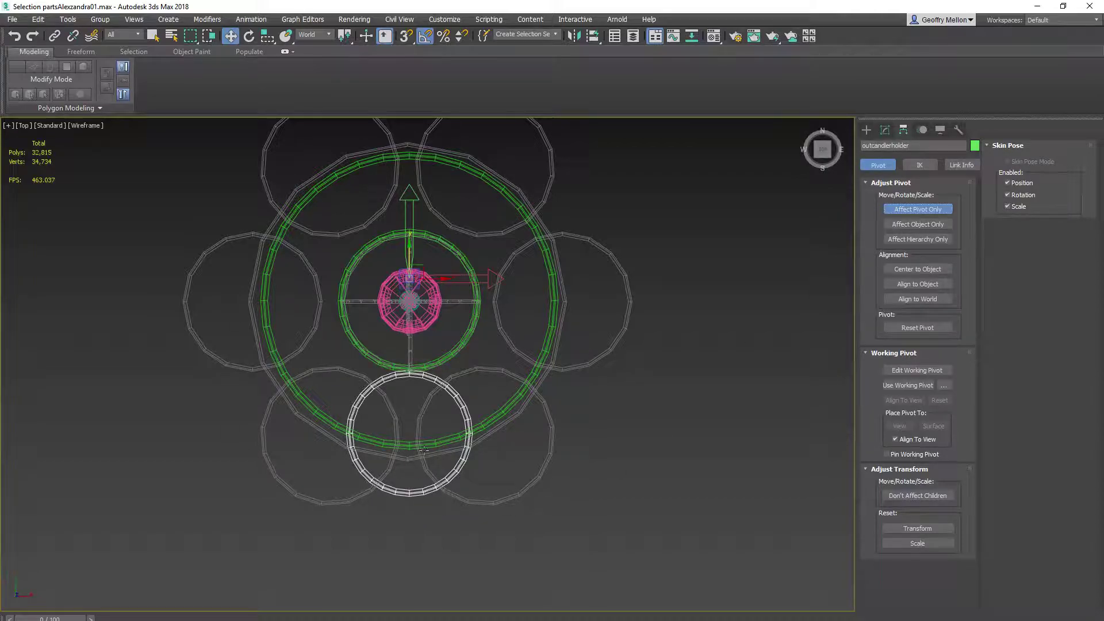
{"action": "left_click", "coordinate": [908, 209]}
{"action": "left_click_drag", "start_coordinate": [409, 254], "coordinate": [406, 265]}
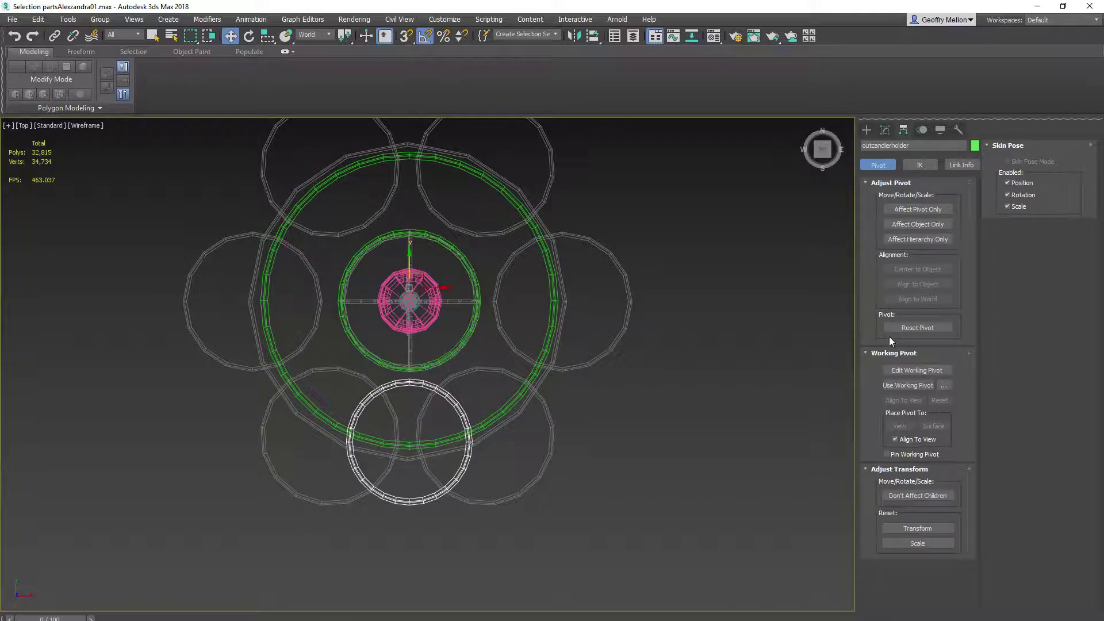
Try a 40 cm radius on the ring, then undo it back to 35 cm
{"action": "left_click", "coordinate": [885, 129]}
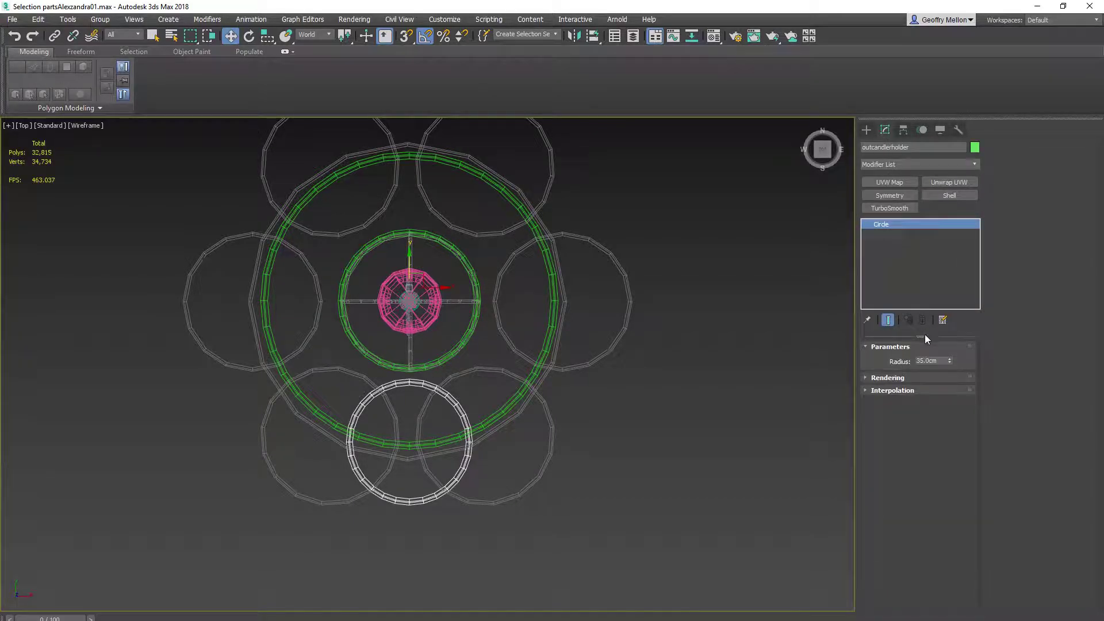
{"action": "double_click", "coordinate": [936, 359]}
{"action": "type", "text": "40"}
{"action": "key", "text": "Return"}
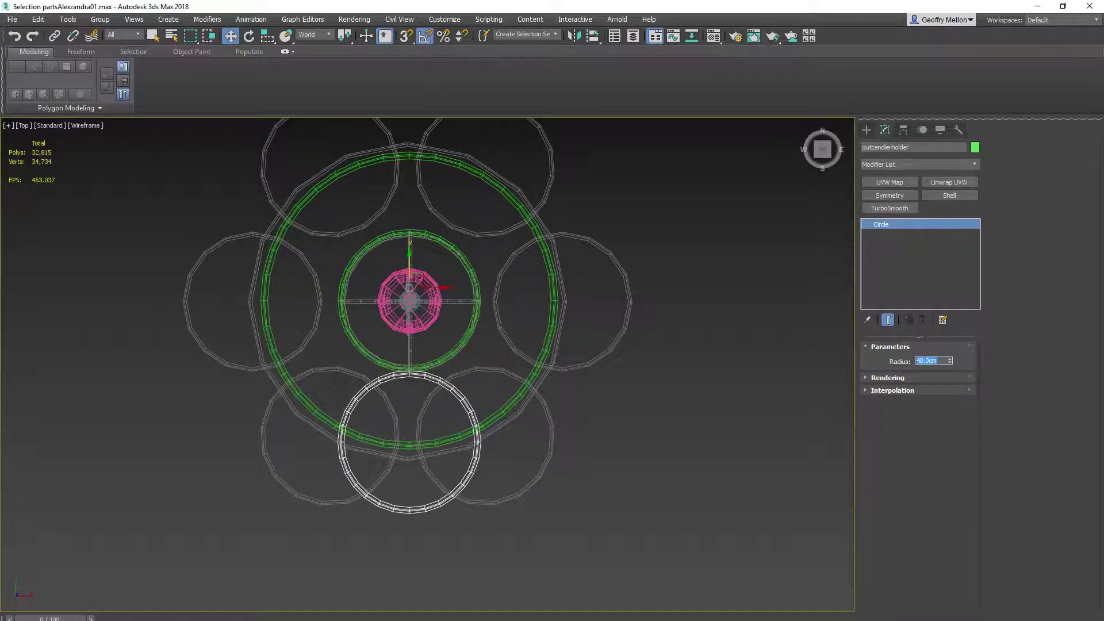
{"action": "key", "text": "ctrl+z"}
{"action": "middle_click_drag", "start_coordinate": [553, 378], "coordinate": [590, 354]}
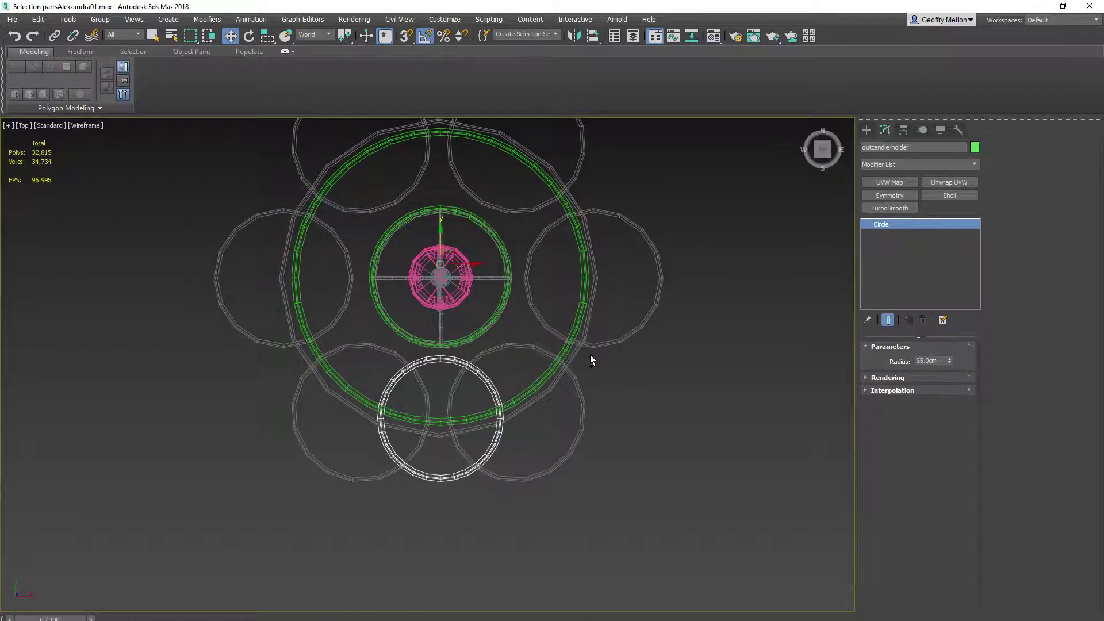
With Affect Pivot Only on, Quick Align the ring's pivot to the central stem, then turn it off
{"action": "left_click", "coordinate": [903, 129]}
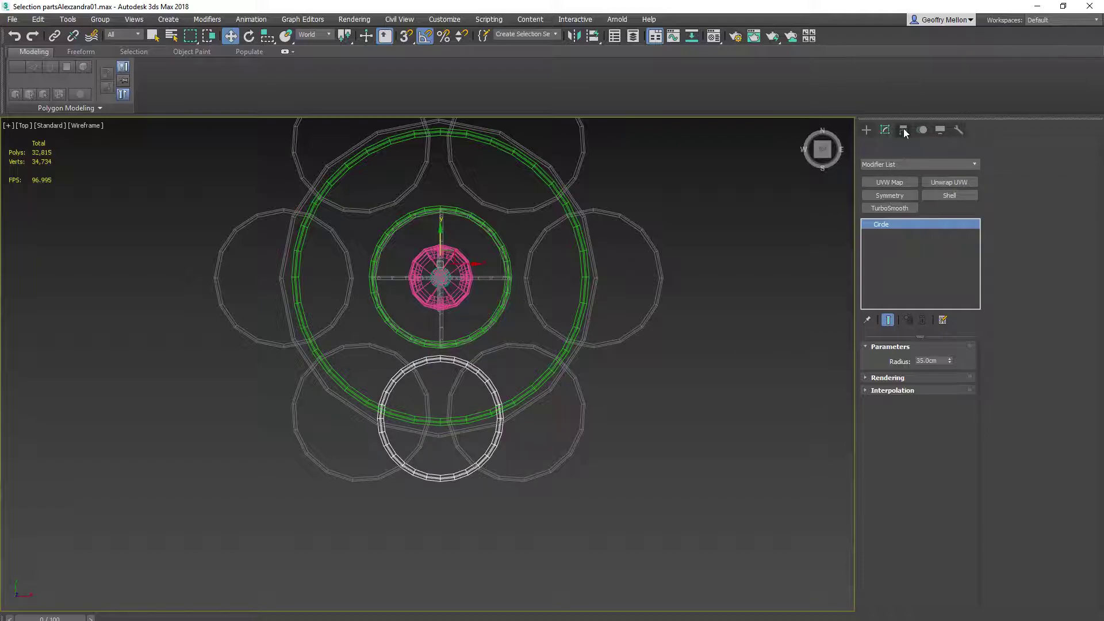
{"action": "left_click", "coordinate": [901, 210]}
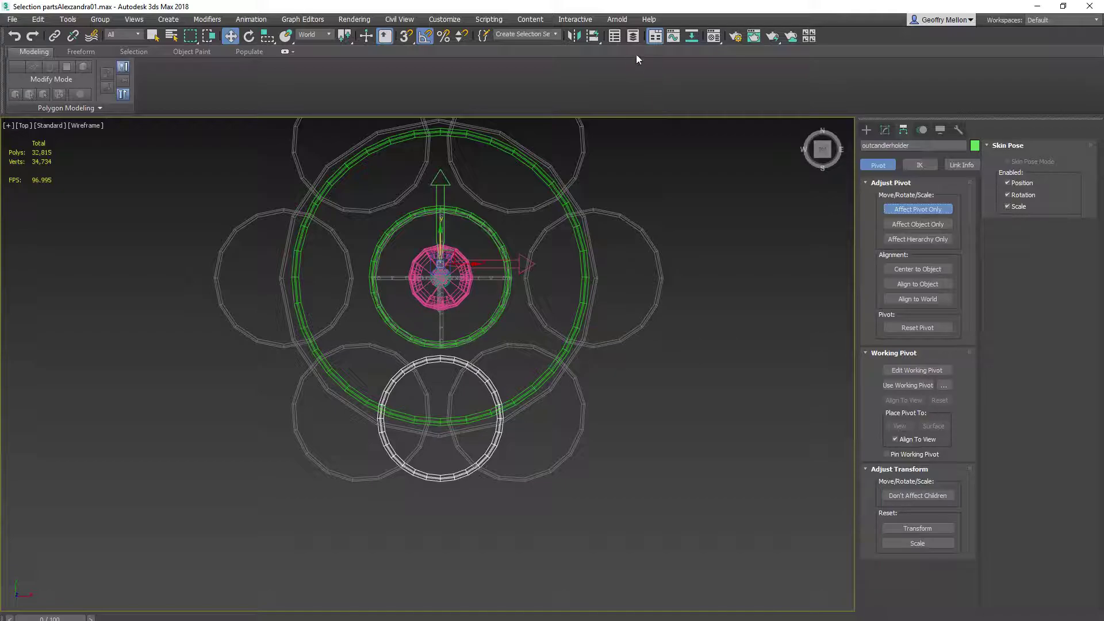
{"action": "left_click", "coordinate": [596, 36]}
{"action": "left_click", "coordinate": [503, 302]}
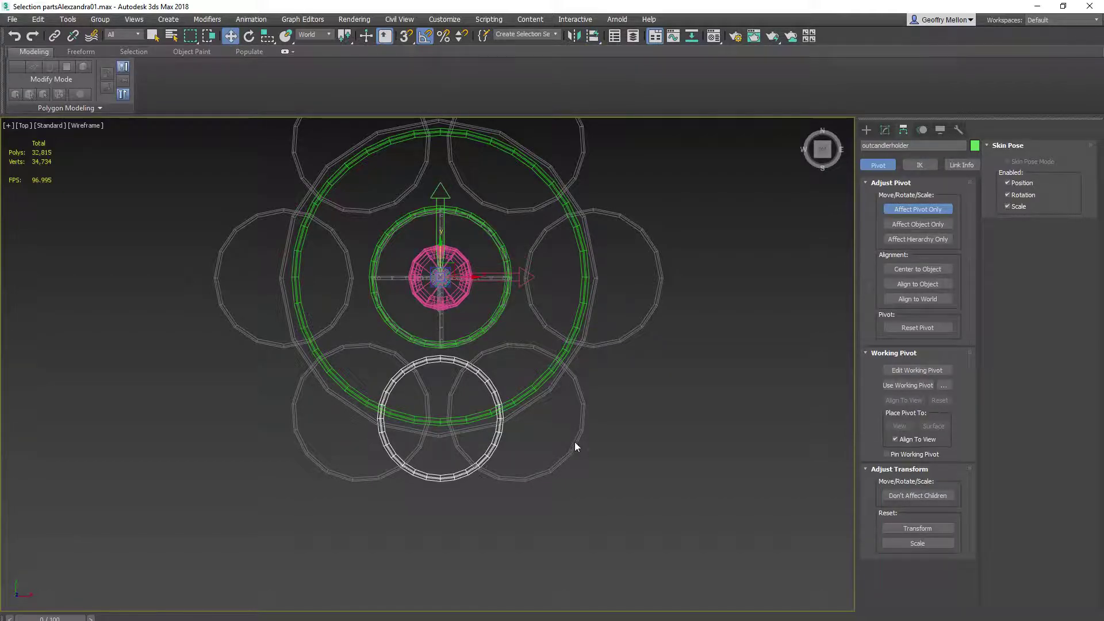
{"action": "middle_click_drag", "start_coordinate": [623, 421], "coordinate": [595, 340], "text": "alt"}
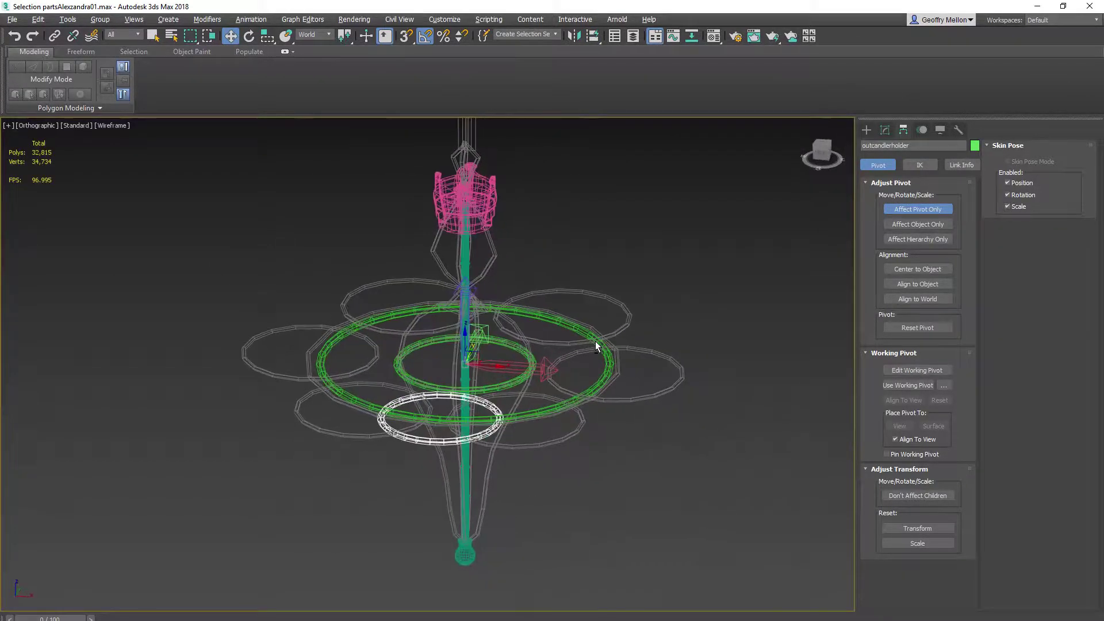
{"action": "key", "text": "shift+z"}
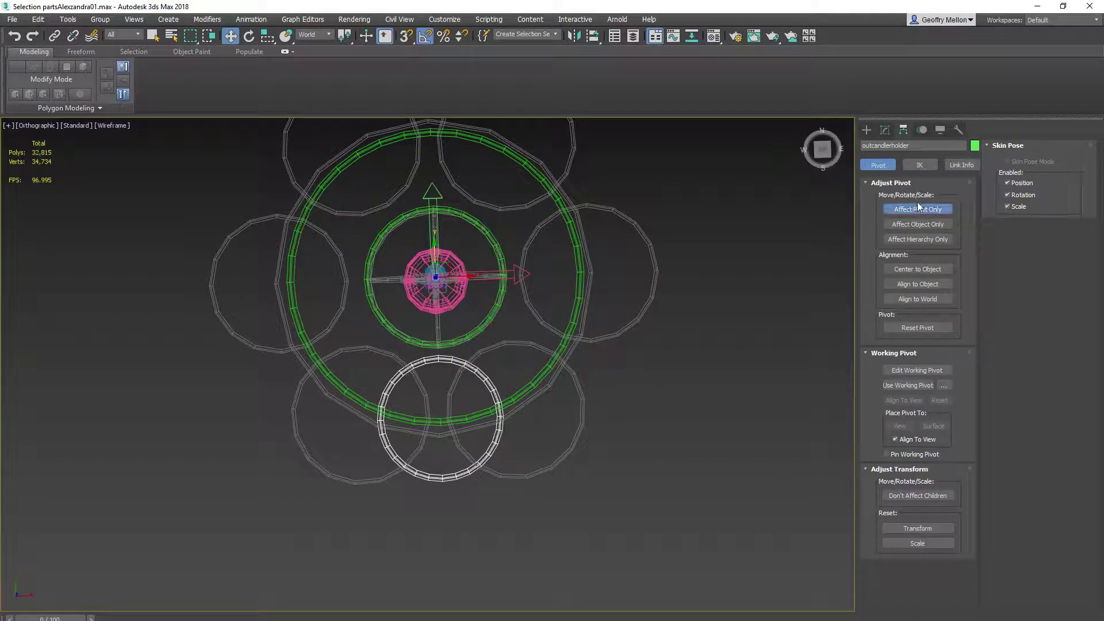
{"action": "left_click", "coordinate": [918, 209]}
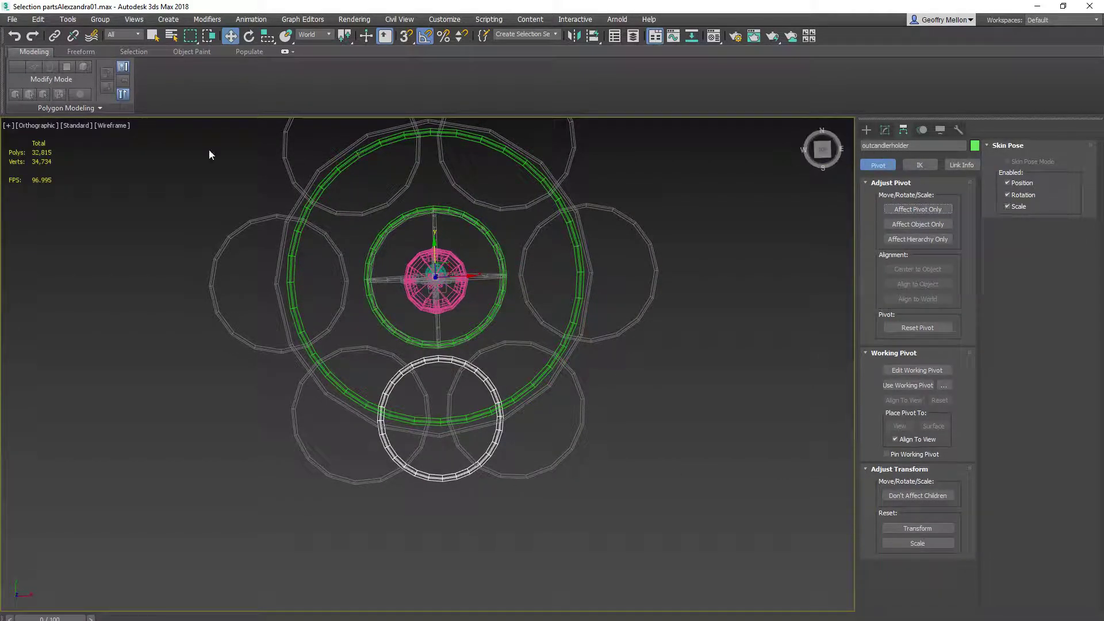
{"action": "left_click", "coordinate": [68, 19]}
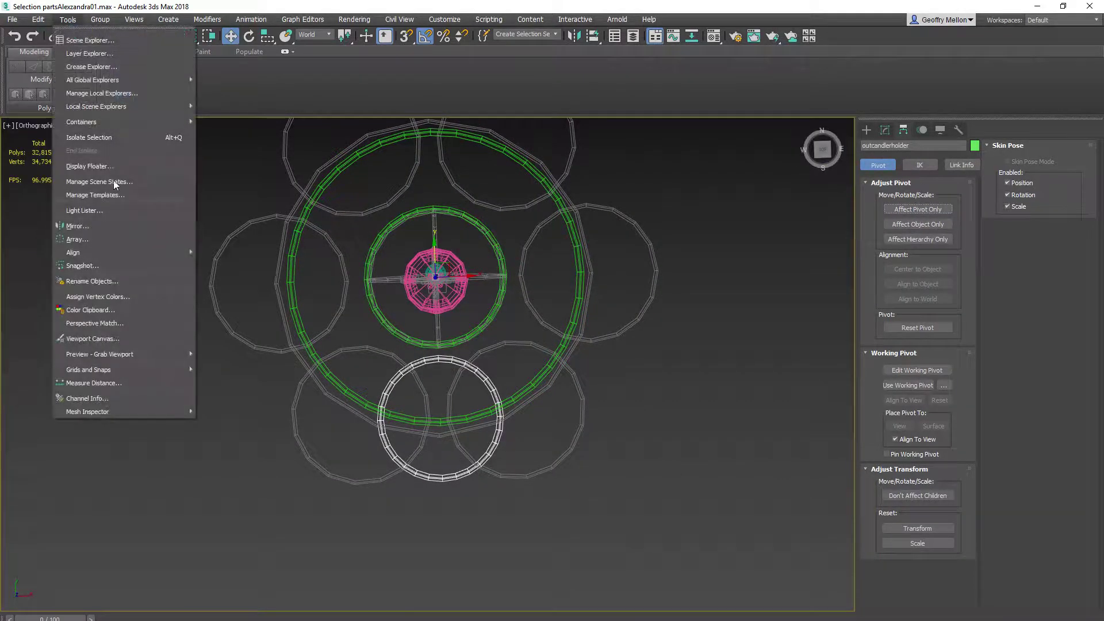
{"action": "left_click", "coordinate": [97, 240]}
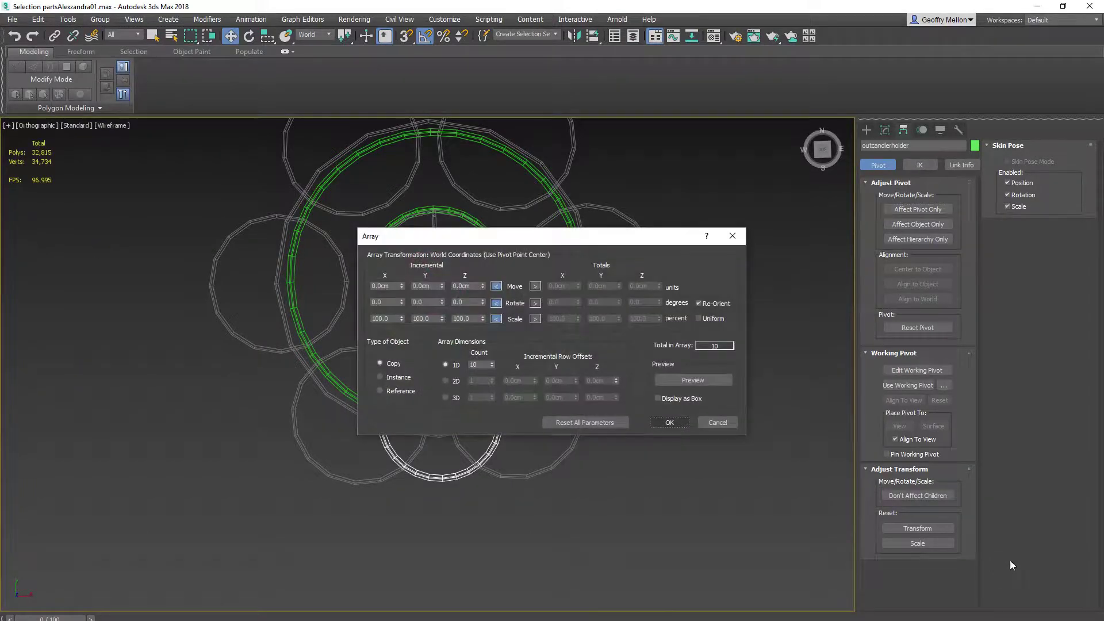
{"action": "double_click", "coordinate": [476, 304]}
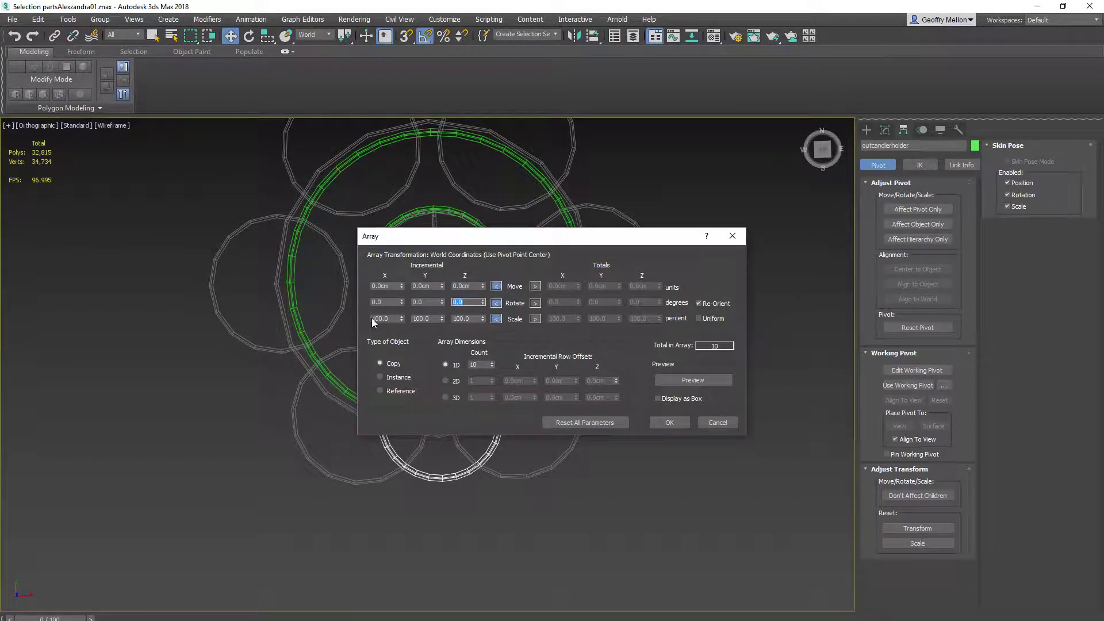
{"action": "type", "text": "60"}
{"action": "double_click", "coordinate": [478, 364]}
{"action": "type", "text": "6"}
{"action": "left_click", "coordinate": [706, 380]}
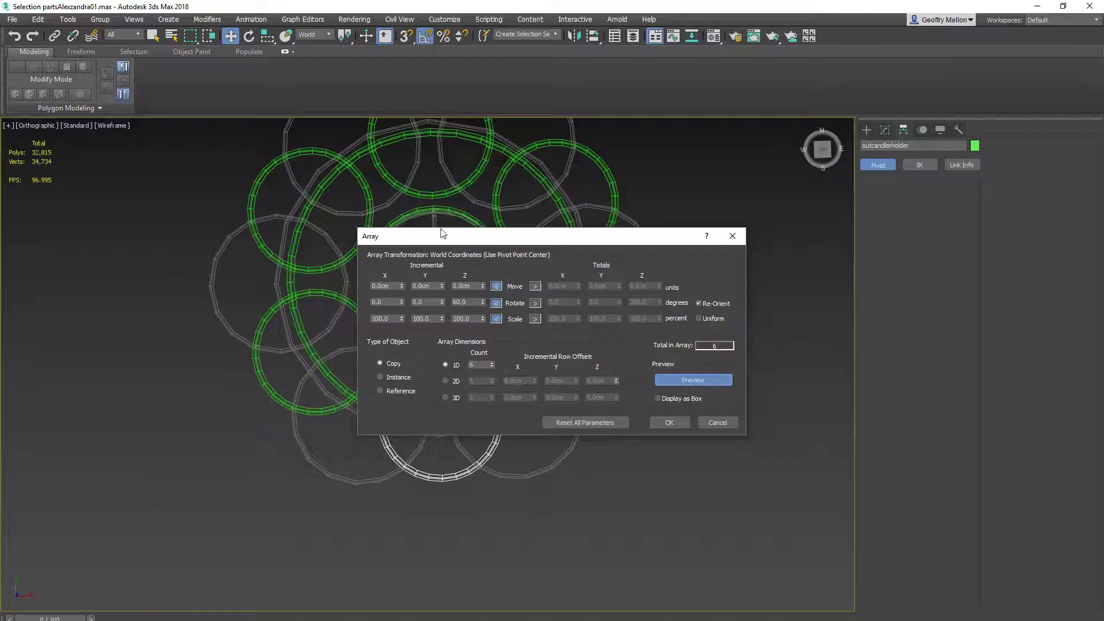
{"action": "left_click_drag", "start_coordinate": [456, 243], "coordinate": [706, 245]}
{"action": "middle_click_drag", "start_coordinate": [493, 283], "coordinate": [416, 358]}
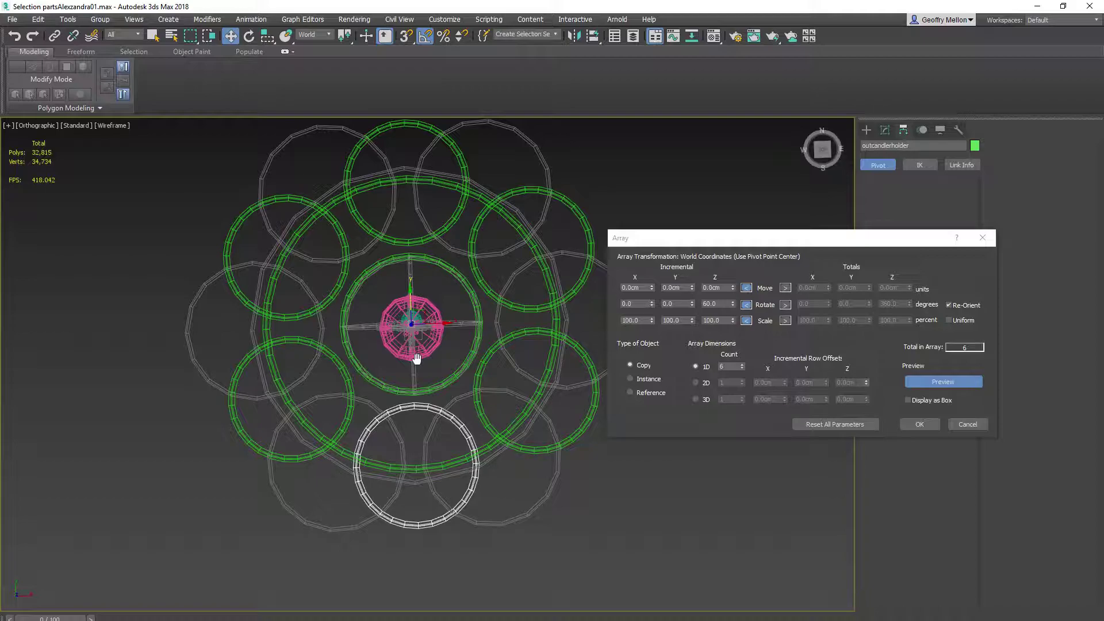
{"action": "middle_click_drag", "start_coordinate": [417, 358], "coordinate": [394, 378]}
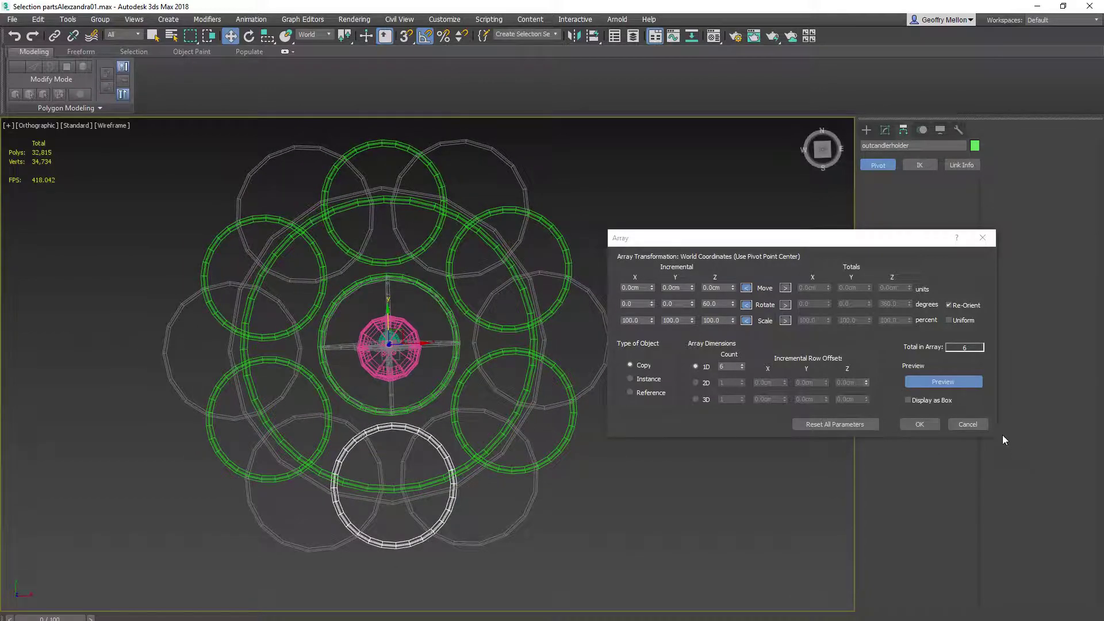
{"action": "left_click", "coordinate": [967, 424]}
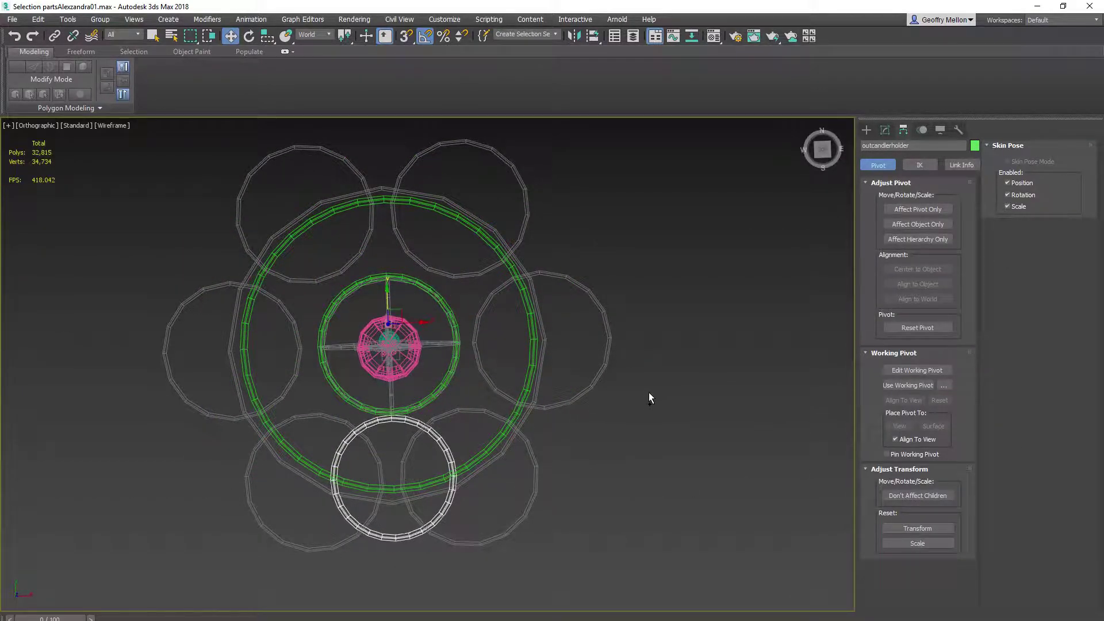
Undo the previous edits and set the big outer ring Circle002's radius to 90 cm
{"action": "key", "text": "ctrl+z"}
{"action": "key", "text": "ctrl+z"}
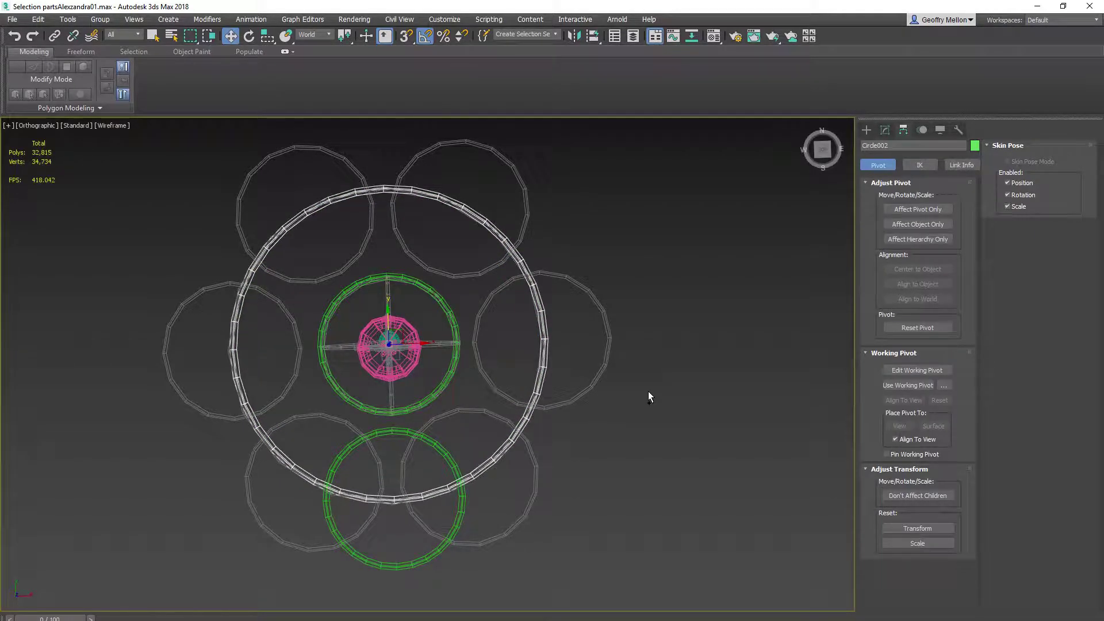
{"action": "key", "text": "ctrl+z"}
{"action": "left_click", "coordinate": [512, 427]}
{"action": "left_click", "coordinate": [885, 130]}
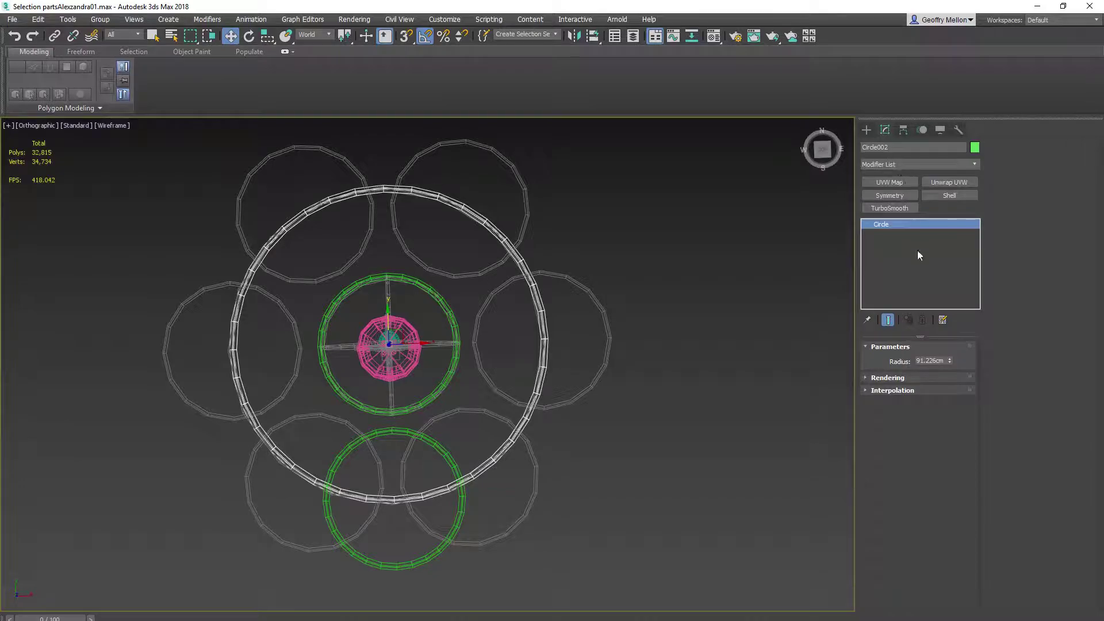
{"action": "double_click", "coordinate": [937, 361]}
{"action": "type", "text": "90"}
{"action": "key", "text": "Return"}
Set the bottom outcandleholder ring's radius to 40 cm
{"action": "left_click", "coordinate": [431, 557]}
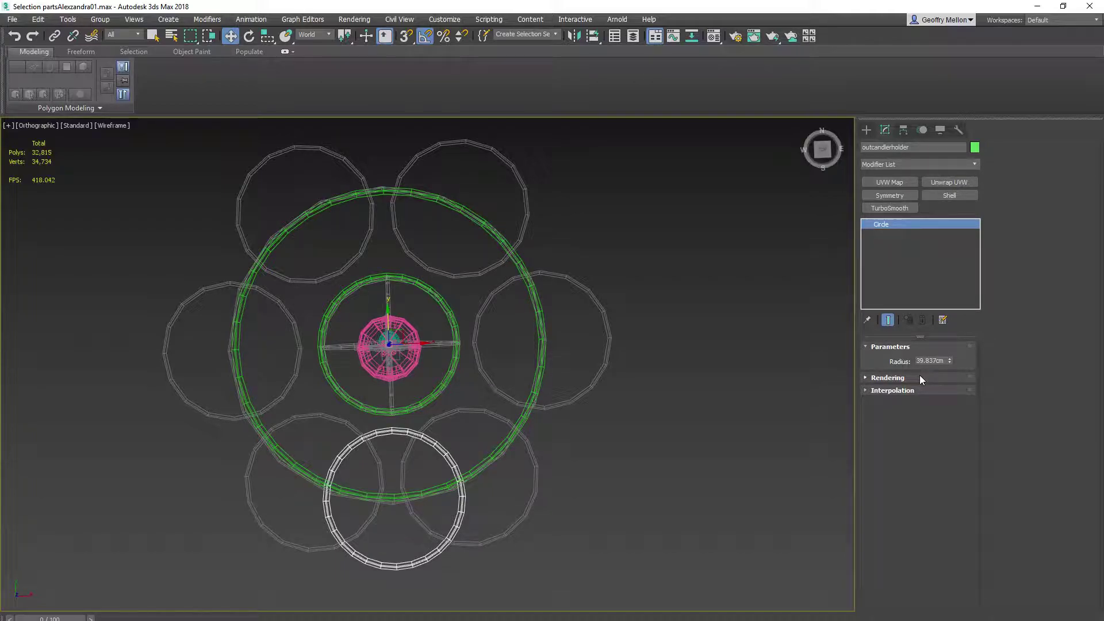
{"action": "double_click", "coordinate": [944, 360]}
{"action": "type", "text": "40"}
{"action": "key", "text": "Return"}
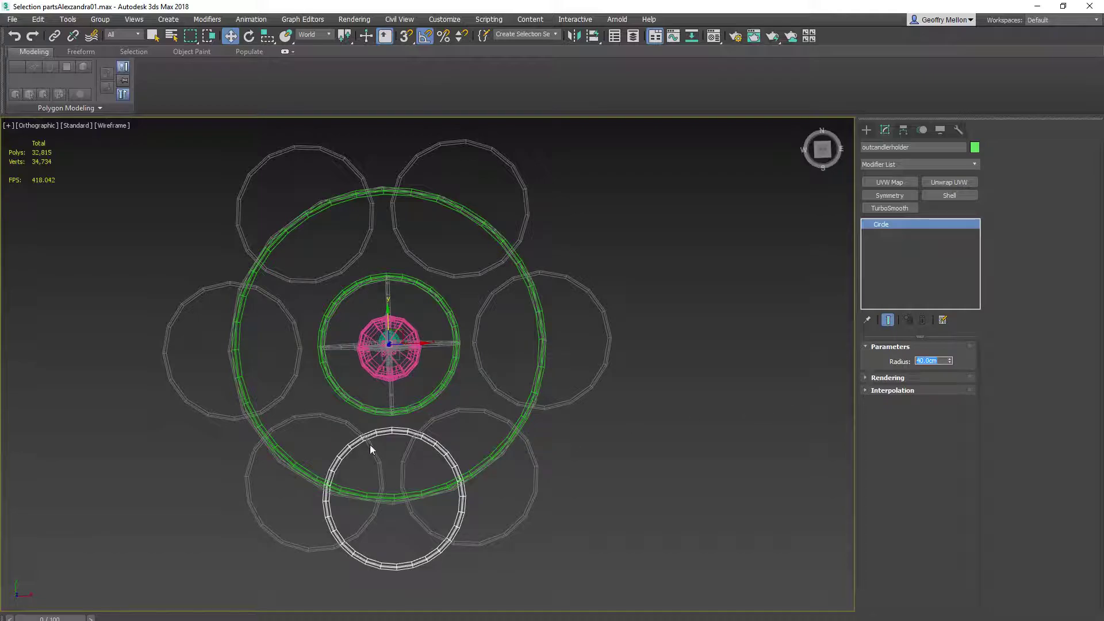
{"action": "middle_click_drag", "start_coordinate": [429, 379], "coordinate": [439, 389]}
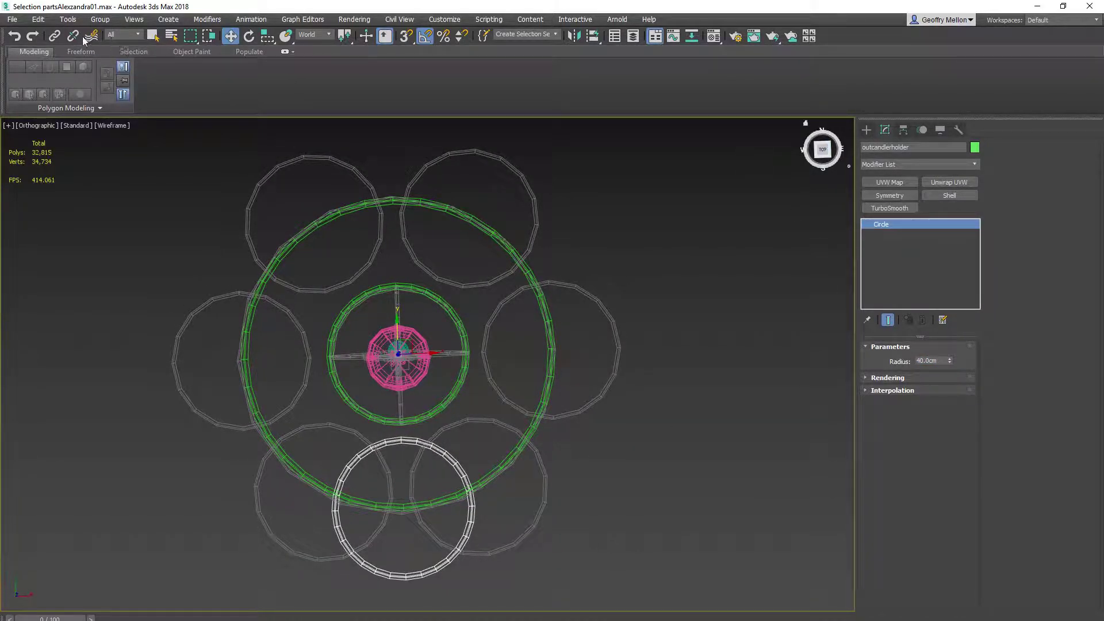
Open Tools > Array and preview a 60° incremental Y rotation
{"action": "left_click", "coordinate": [68, 19]}
{"action": "mouse_move", "coordinate": [90, 256]}
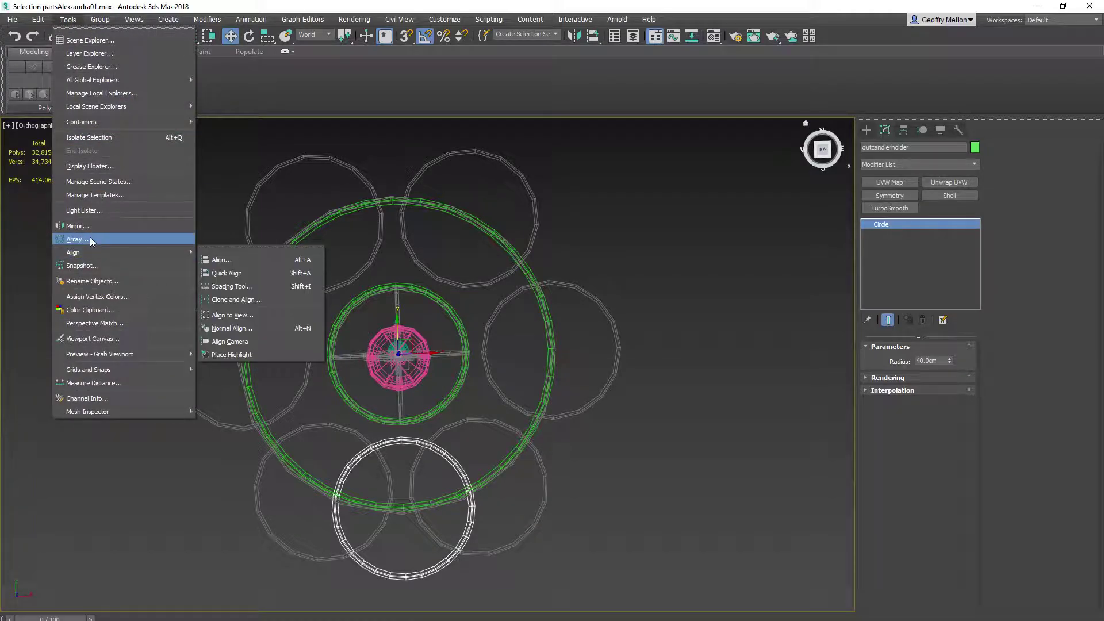
{"action": "left_click", "coordinate": [61, 241]}
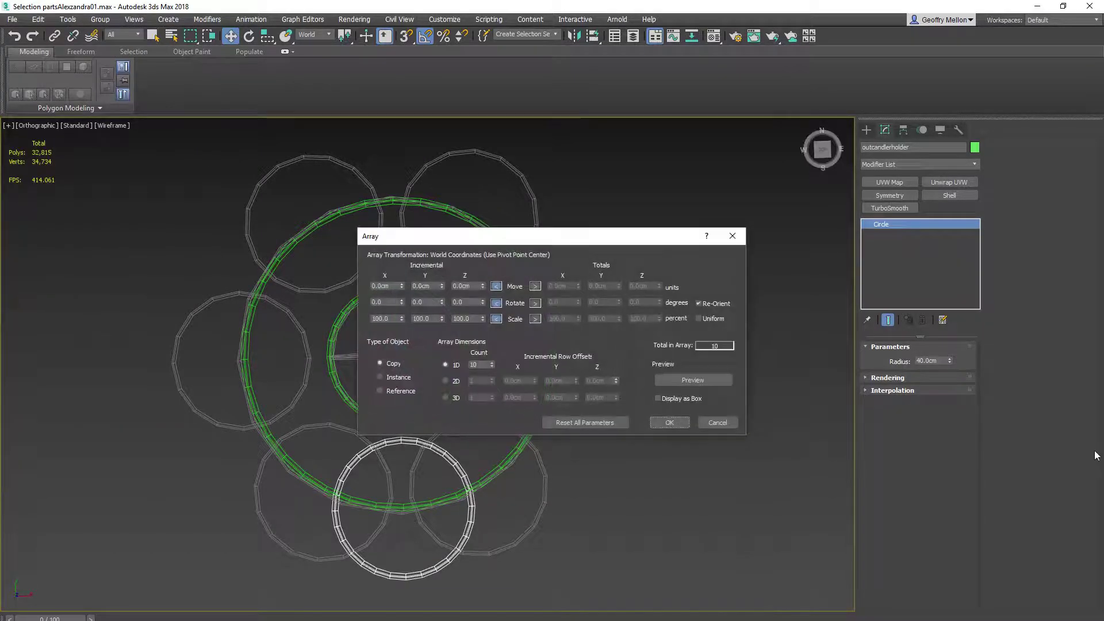
{"action": "double_click", "coordinate": [429, 303]}
{"action": "type", "text": "60"}
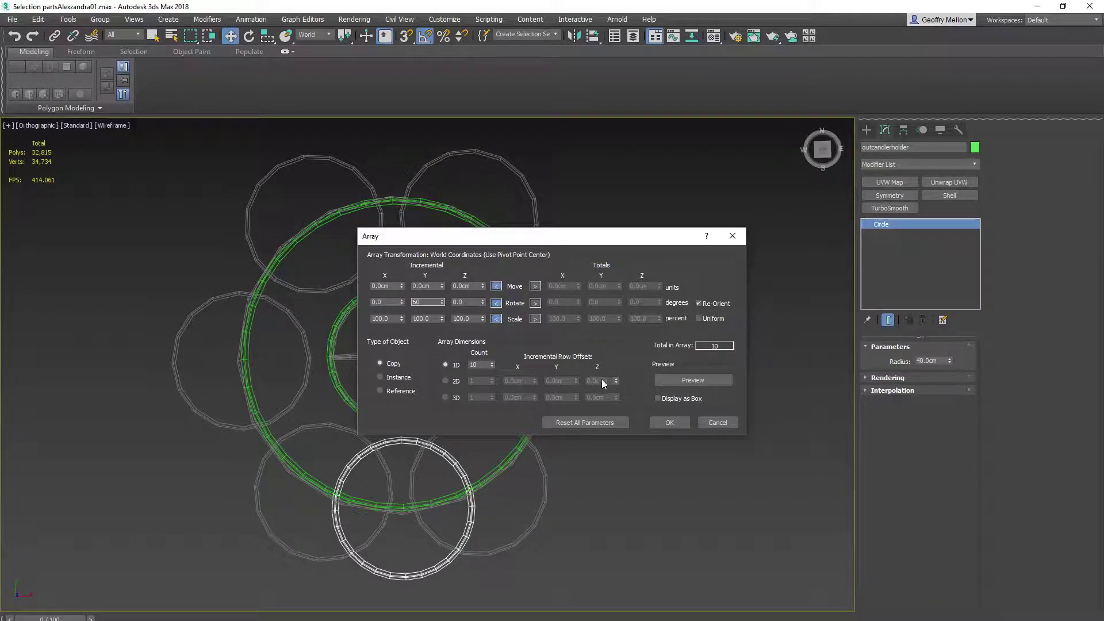
{"action": "left_click", "coordinate": [661, 380]}
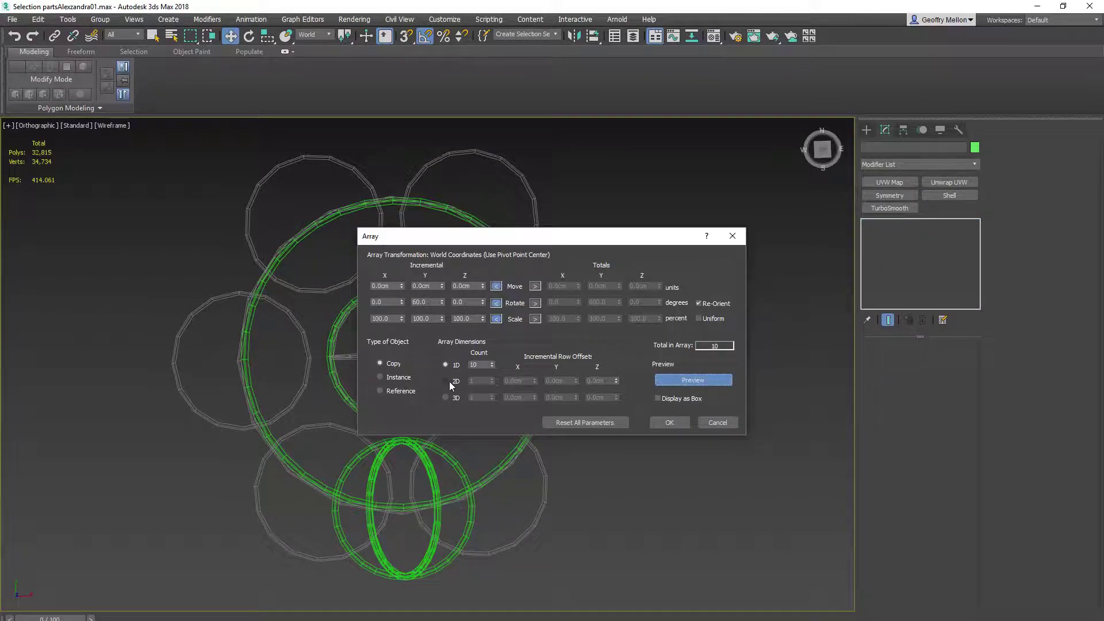
Reset the Y rotation to 0, set Z rotation to 60°, and preview
{"action": "double_click", "coordinate": [429, 302]}
{"action": "type", "text": "0"}
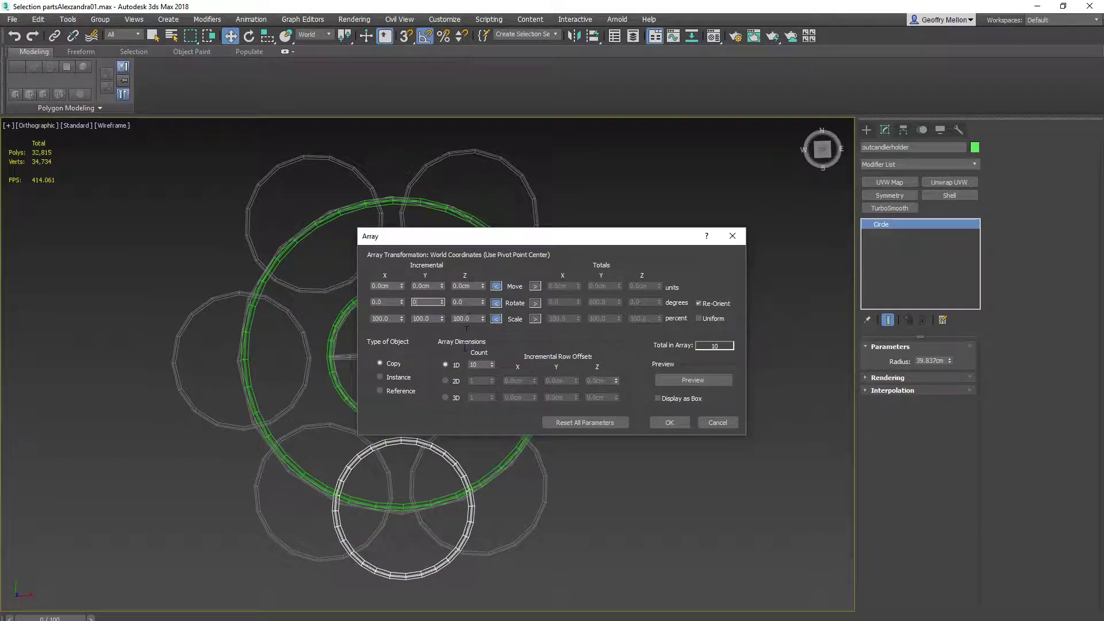
{"action": "key", "text": "Tab"}
{"action": "type", "text": "60"}
{"action": "left_click", "coordinate": [670, 377]}
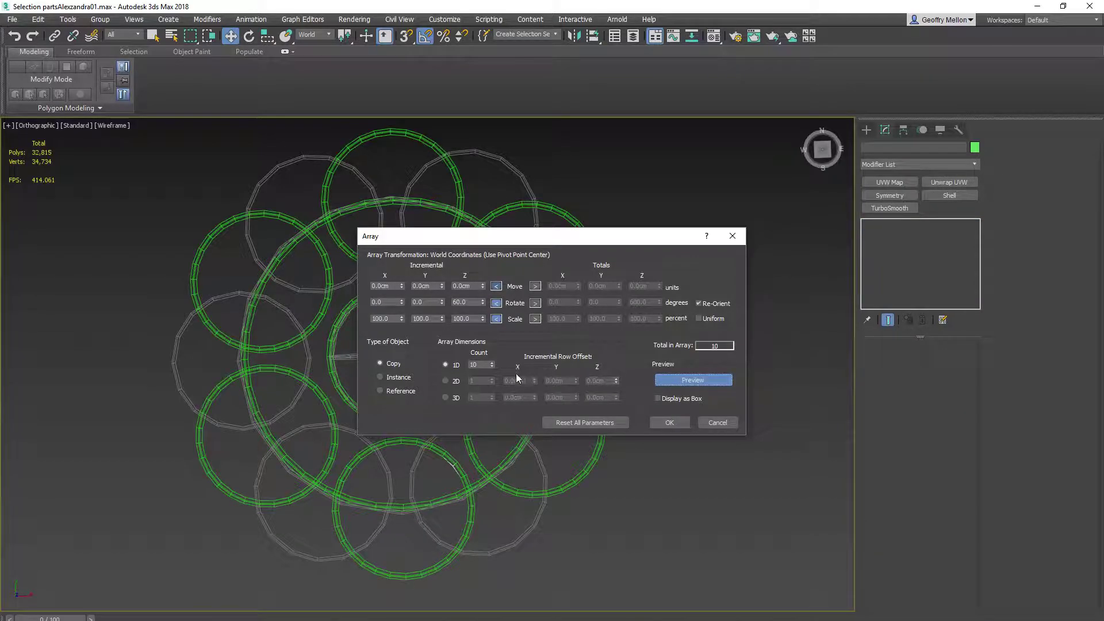
Set the 1D count to 6 and create the array of six rings
{"action": "double_click", "coordinate": [477, 365]}
{"action": "type", "text": "6"}
{"action": "key", "text": "Return"}
{"action": "middle_click_drag", "start_coordinate": [276, 466], "coordinate": [183, 396]}
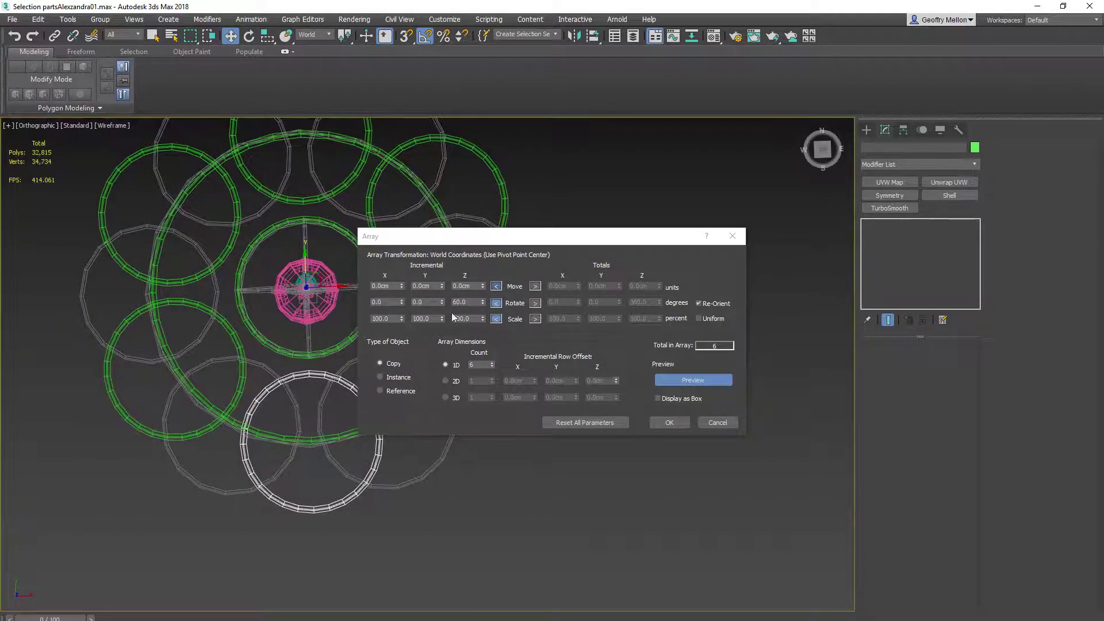
{"action": "left_click", "coordinate": [670, 422]}
{"action": "middle_click_drag", "start_coordinate": [316, 345], "coordinate": [465, 420]}
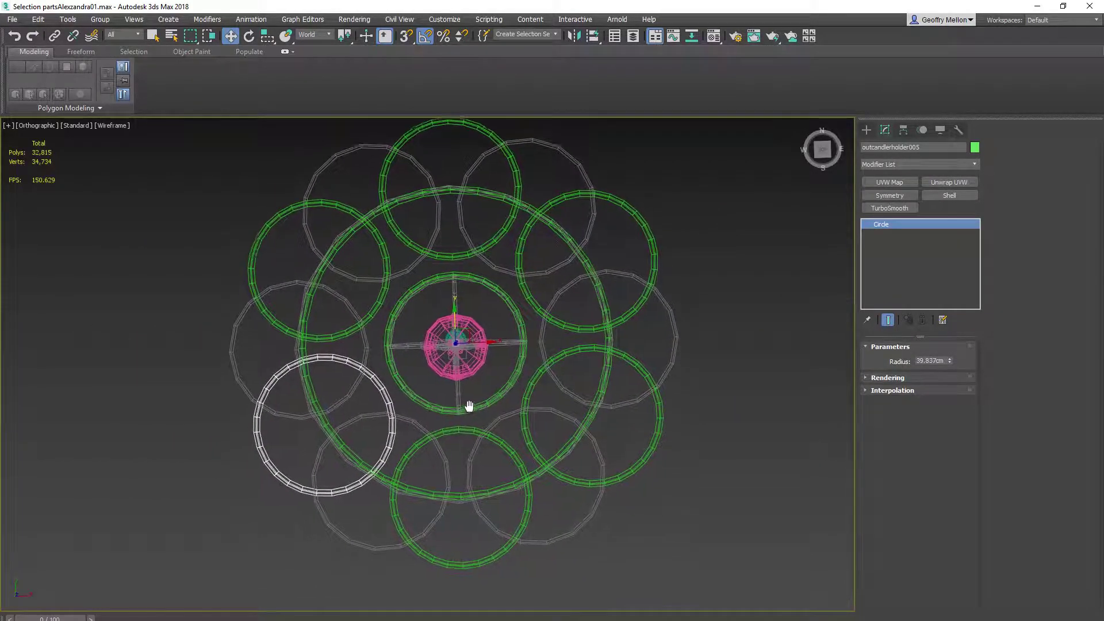
Undo the ring array and convert the bottom ring to Editable Poly
{"action": "middle_click_drag", "start_coordinate": [469, 406], "coordinate": [488, 368]}
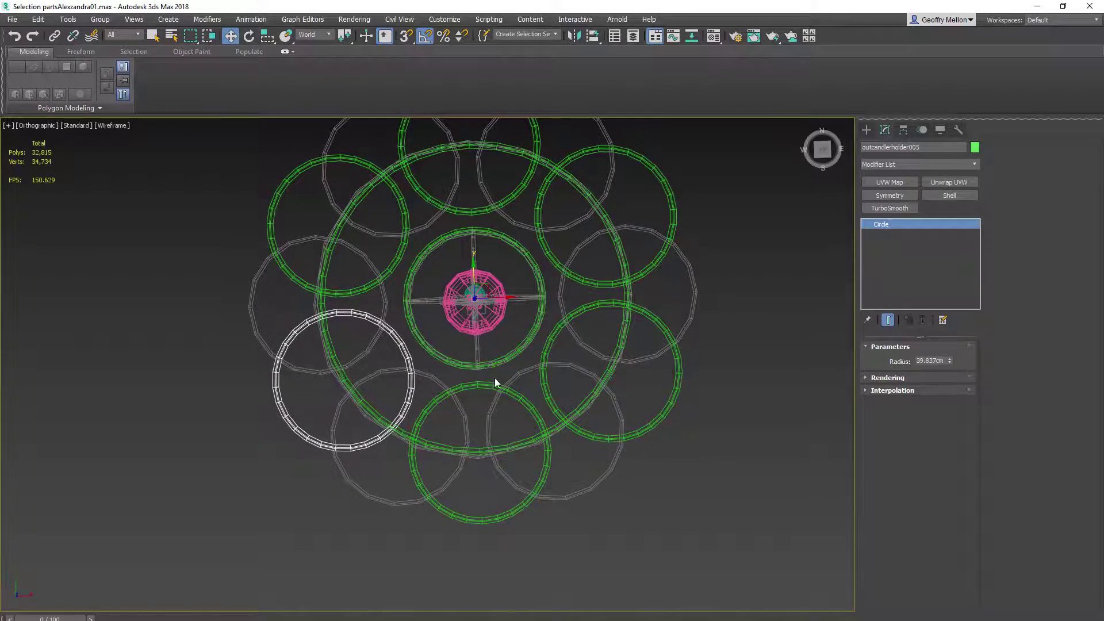
{"action": "middle_click_drag", "start_coordinate": [234, 337], "coordinate": [657, 422]}
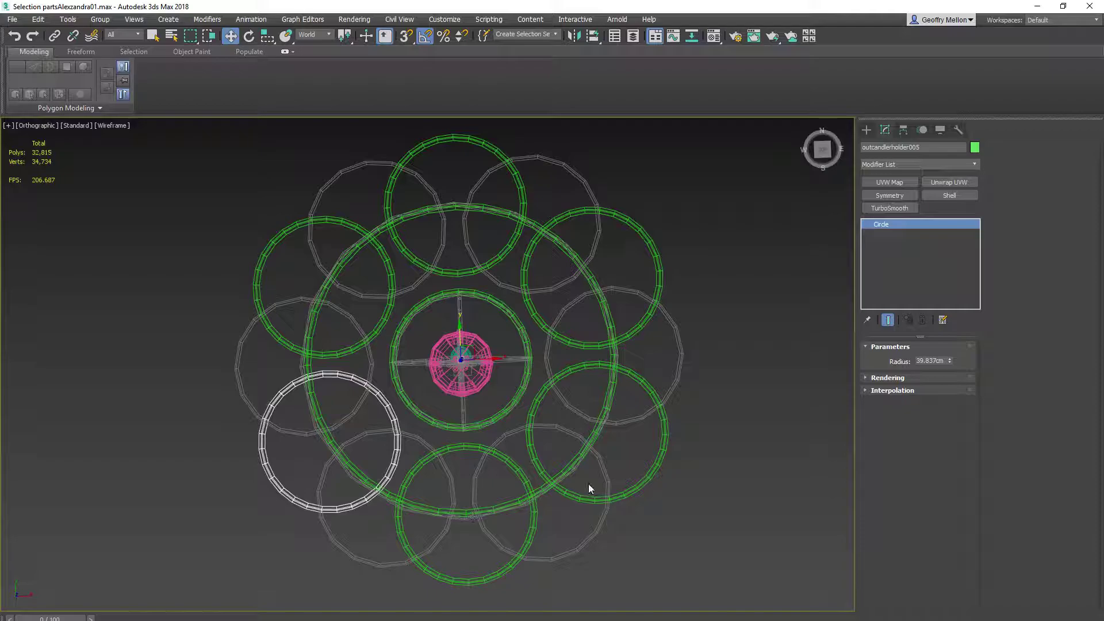
{"action": "key", "text": "ctrl+z"}
{"action": "scroll", "coordinate": [522, 450], "scroll_direction": "up", "scroll_amount": 5}
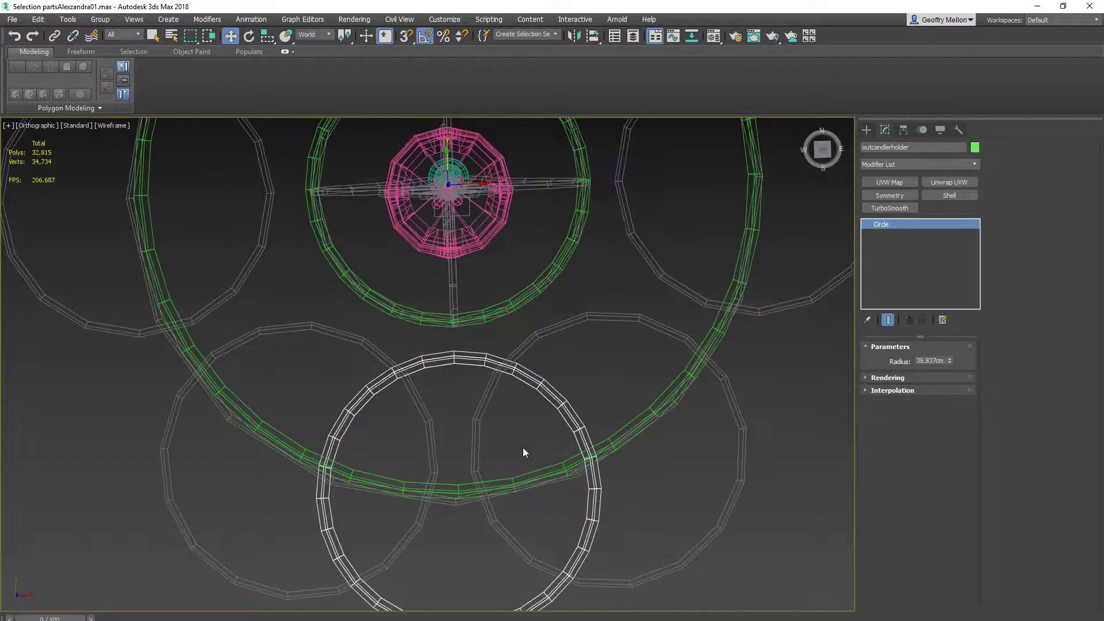
{"action": "scroll", "coordinate": [530, 452], "scroll_direction": "down", "scroll_amount": 2}
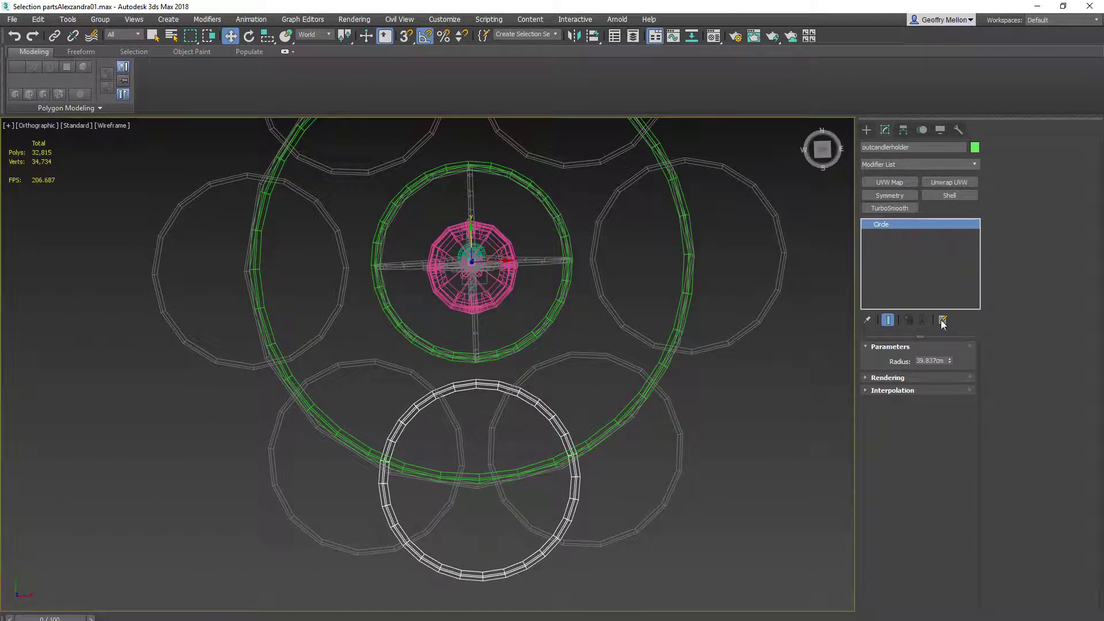
{"action": "right_click", "coordinate": [525, 449]}
{"action": "mouse_move", "coordinate": [576, 567]}
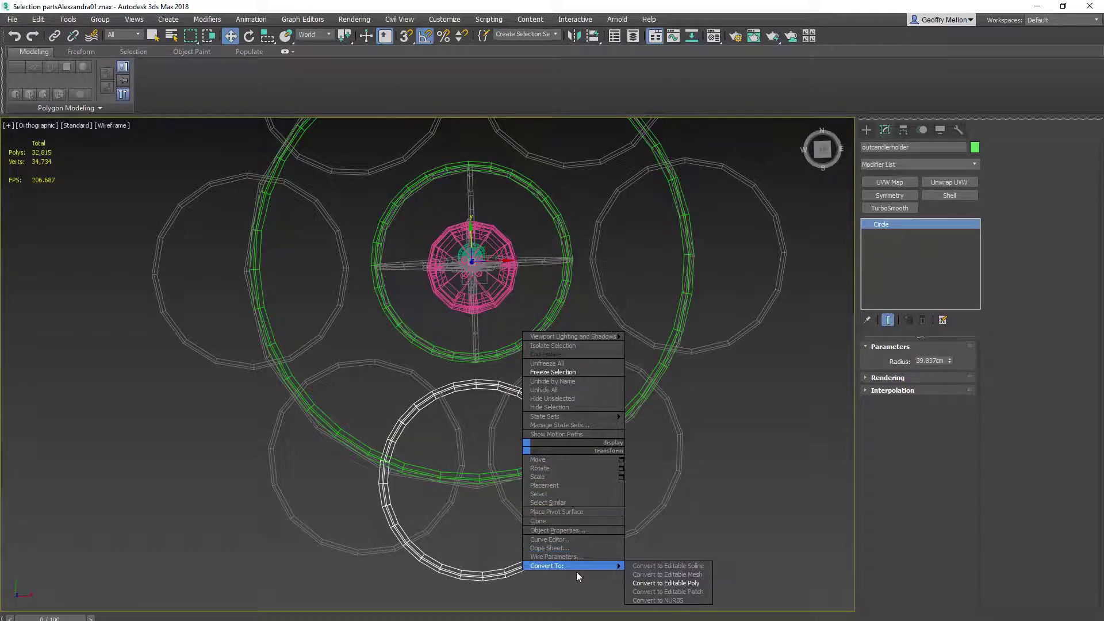
{"action": "left_click", "coordinate": [682, 585]}
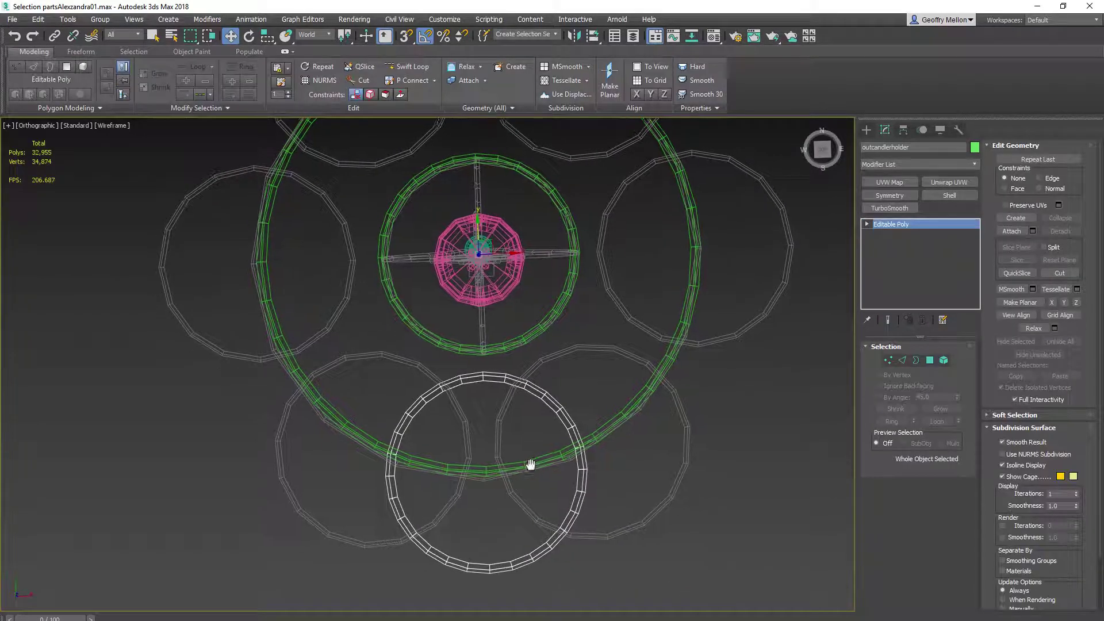
In Polygon mode, delete the ring's upper half of polygons, leaving an arc
{"action": "left_click", "coordinate": [930, 361]}
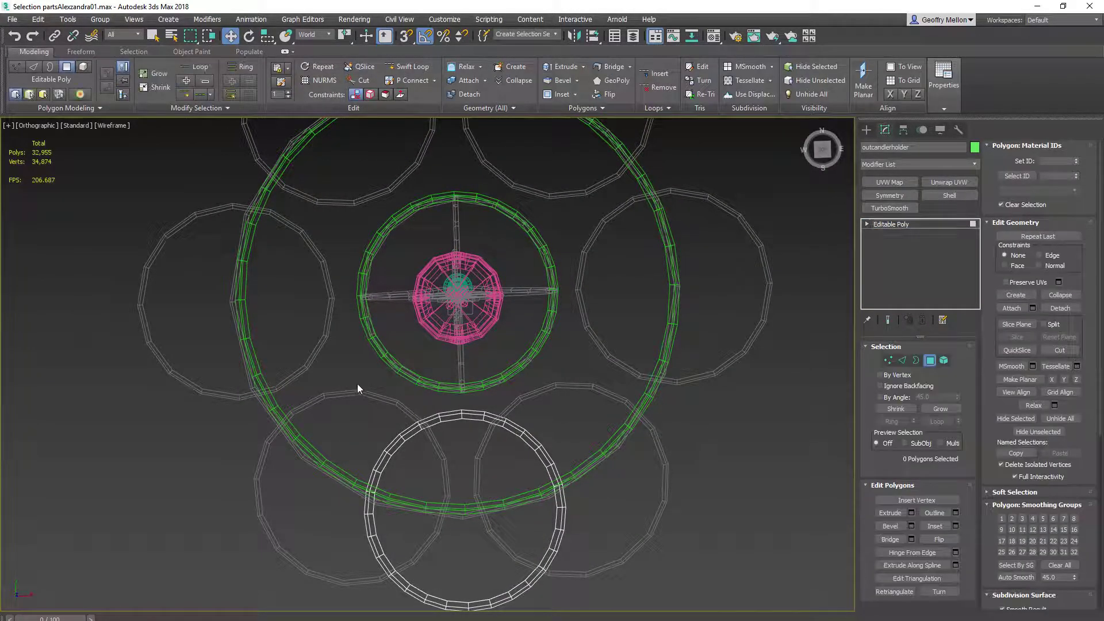
{"action": "left_click_drag", "start_coordinate": [352, 383], "coordinate": [585, 479]}
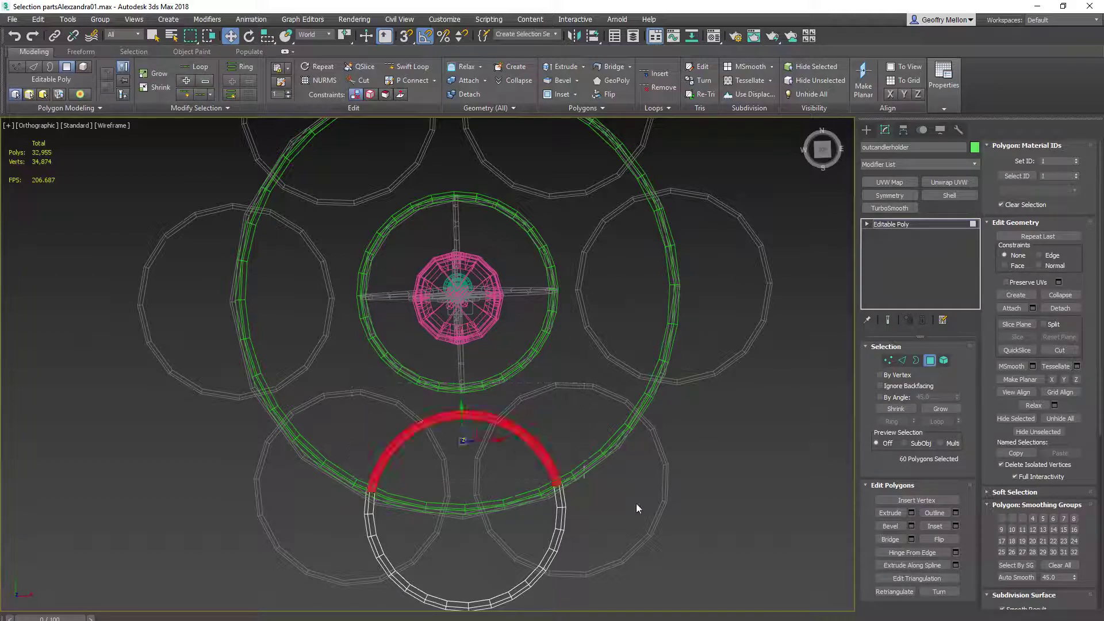
{"action": "key", "text": "Delete"}
{"action": "middle_click_drag", "start_coordinate": [585, 423], "coordinate": [574, 359]}
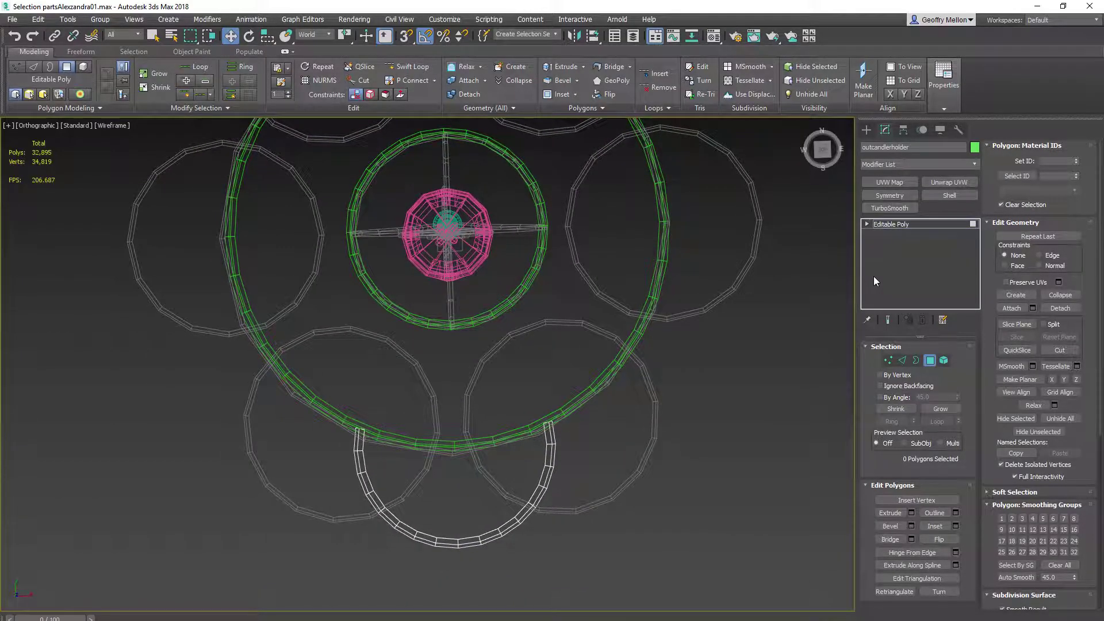
{"action": "left_click", "coordinate": [930, 364]}
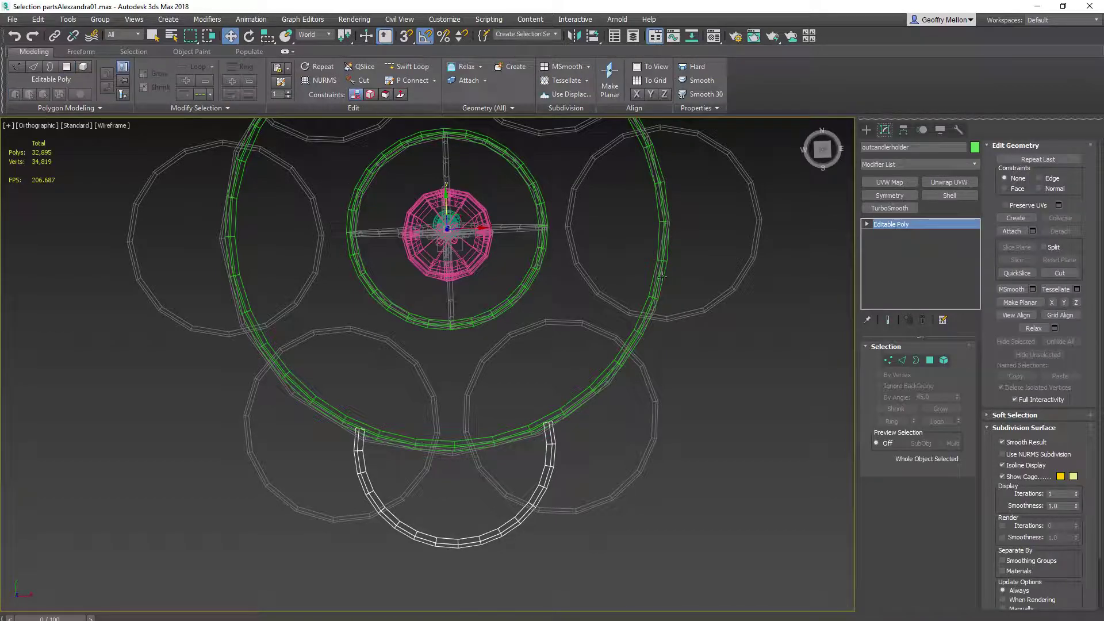
{"action": "middle_click_drag", "start_coordinate": [366, 203], "coordinate": [427, 264]}
{"action": "scroll", "coordinate": [427, 264], "scroll_direction": "down", "scroll_amount": 2}
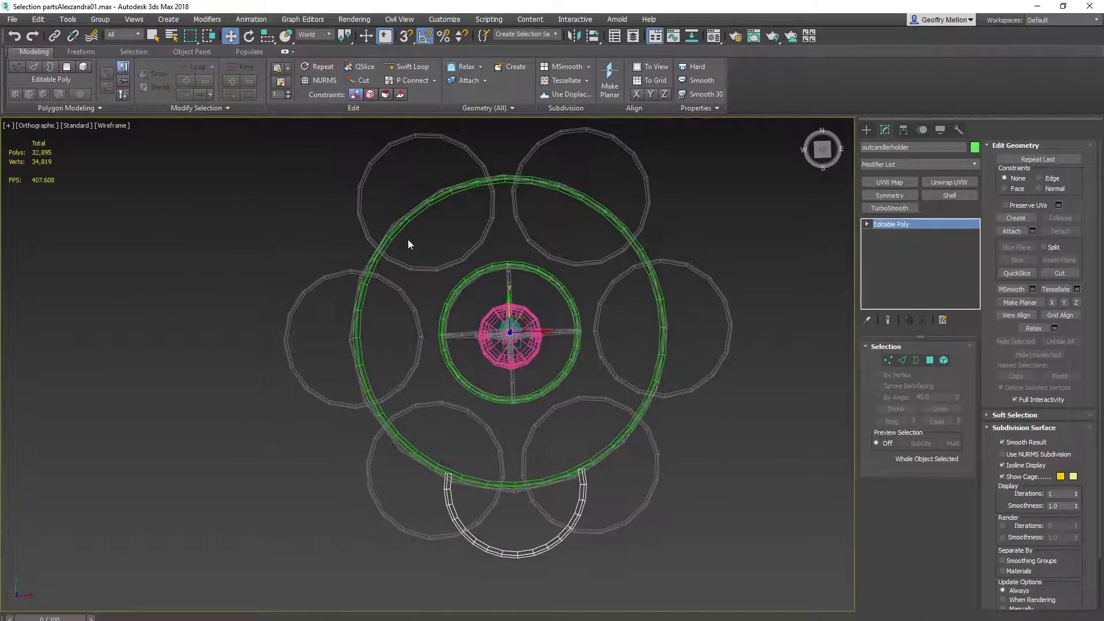
Rerun Array with Rotate Z 60 and count 6, then orbit to a side view
{"action": "left_click", "coordinate": [68, 18]}
{"action": "left_click", "coordinate": [77, 239]}
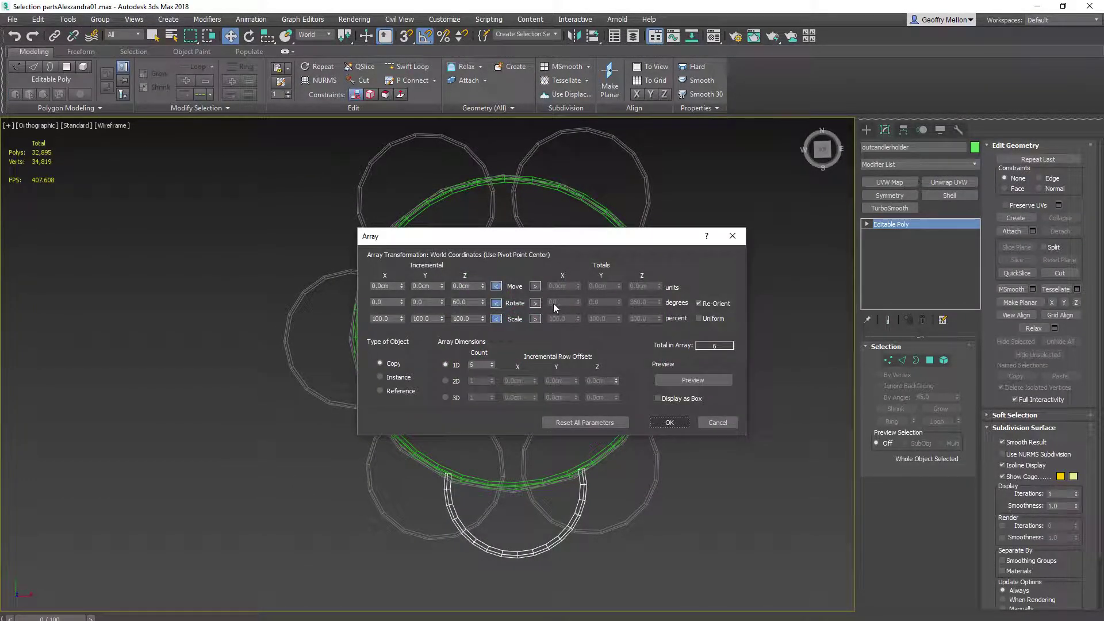
{"action": "left_click", "coordinate": [669, 422]}
{"action": "middle_click_drag", "start_coordinate": [641, 368], "coordinate": [613, 444]}
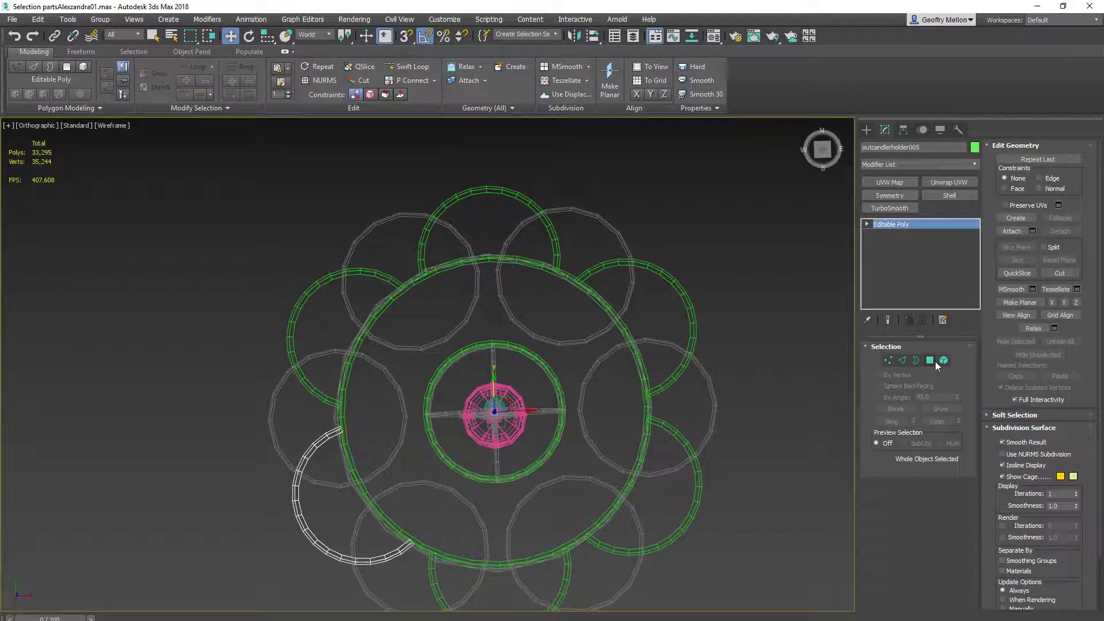
{"action": "middle_click_drag", "start_coordinate": [547, 460], "coordinate": [535, 421], "text": "alt"}
{"action": "middle_click_drag", "start_coordinate": [597, 320], "coordinate": [569, 273], "text": "alt"}
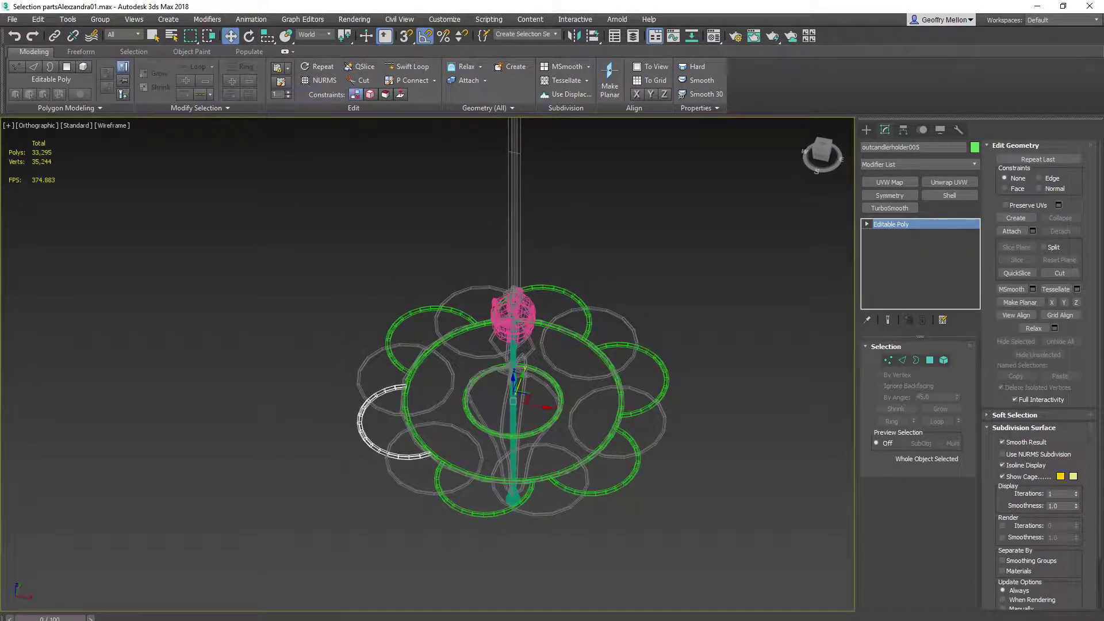